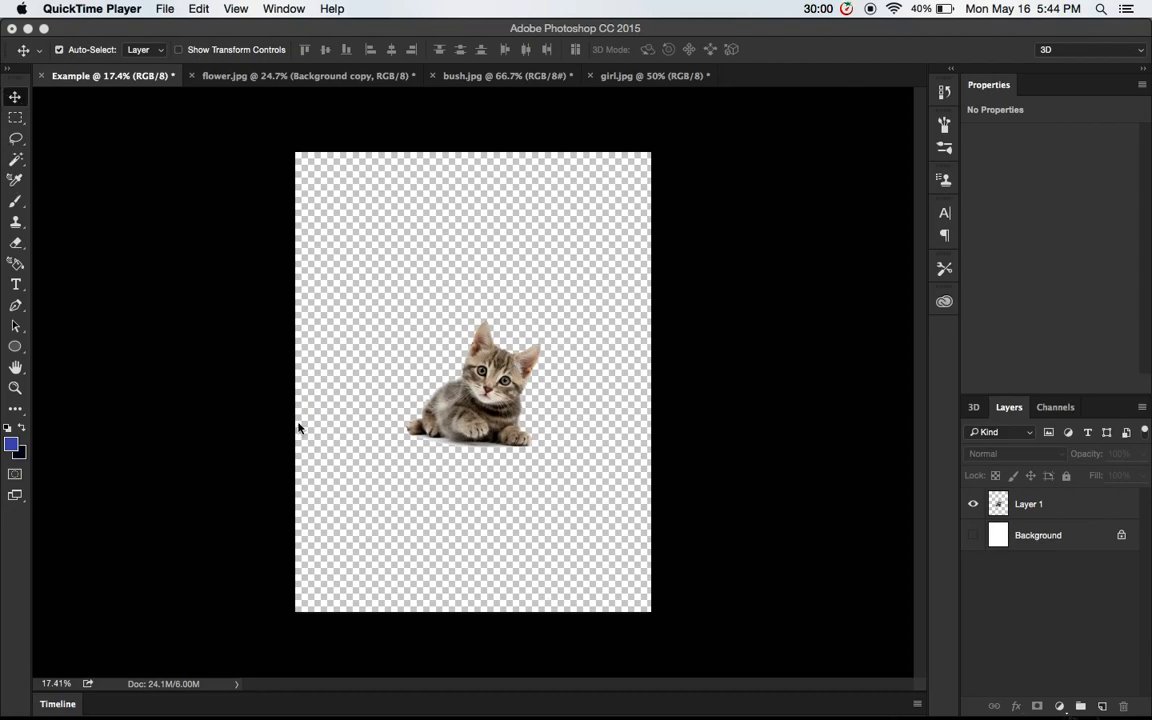
# Move the kitten around the canvas with the Move tool and place it in the upper-left area
pyautogui.click(484, 399)
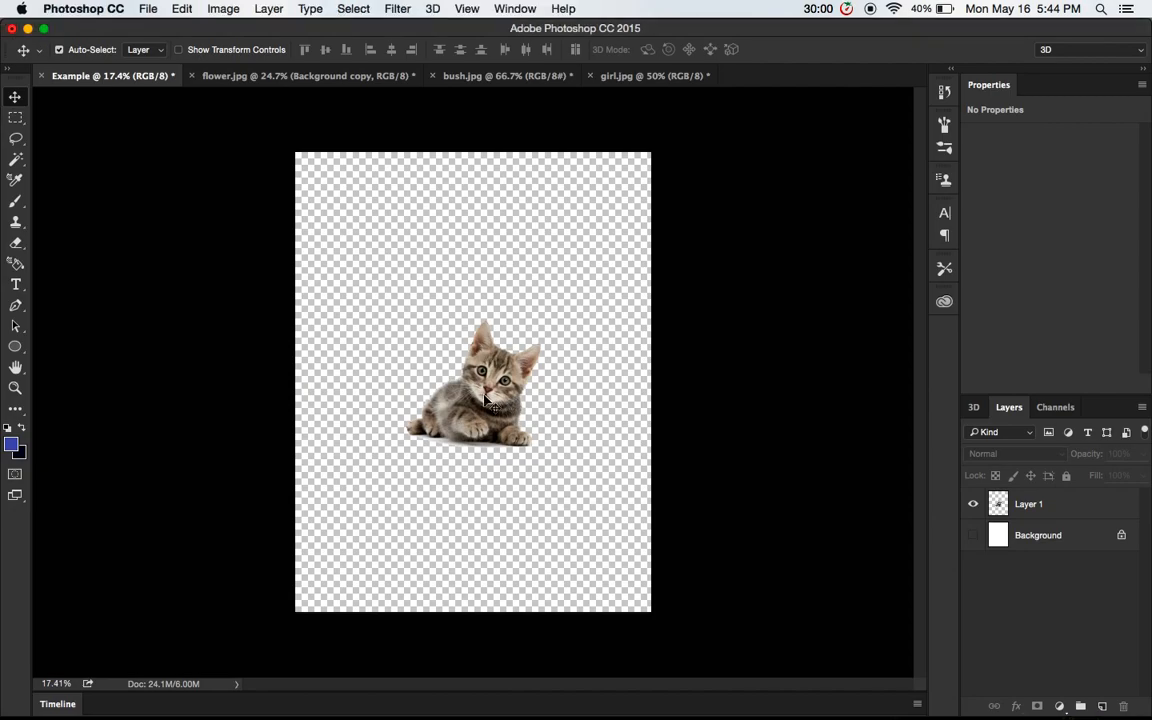
pyautogui.moveTo(494, 398)
pyautogui.mouseDown()
pyautogui.moveTo(442, 322)
pyautogui.moveTo(530, 358)
pyautogui.moveTo(480, 285)
pyautogui.moveTo(496, 345)
pyautogui.moveTo(490, 391)
pyautogui.mouseUp()
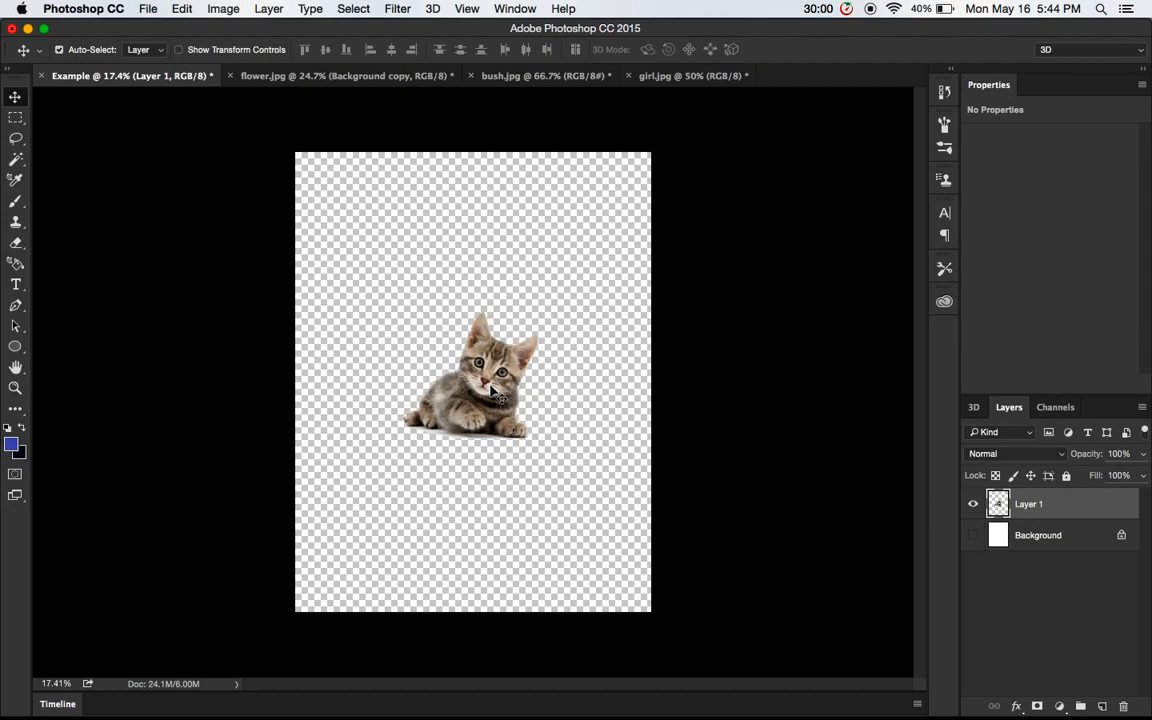
pyautogui.moveTo(490, 391); pyautogui.dragTo(511, 250)
pyautogui.moveTo(510, 344); pyautogui.dragTo(510, 392)
pyautogui.moveTo(515, 218)
pyautogui.mouseDown()
pyautogui.moveTo(519, 306)
pyautogui.moveTo(472, 291)
pyautogui.moveTo(549, 322)
pyautogui.moveTo(483, 290)
pyautogui.moveTo(473, 241)
pyautogui.moveTo(362, 228)
pyautogui.moveTo(365, 314)
pyautogui.moveTo(365, 280)
pyautogui.moveTo(604, 294)
pyautogui.moveTo(494, 309)
pyautogui.moveTo(416, 300)
pyautogui.moveTo(493, 228)
pyautogui.moveTo(522, 222)
pyautogui.mouseUp()
pyautogui.moveTo(535, 301); pyautogui.dragTo(515, 351)
pyautogui.moveTo(500, 300); pyautogui.dragTo(405, 247)
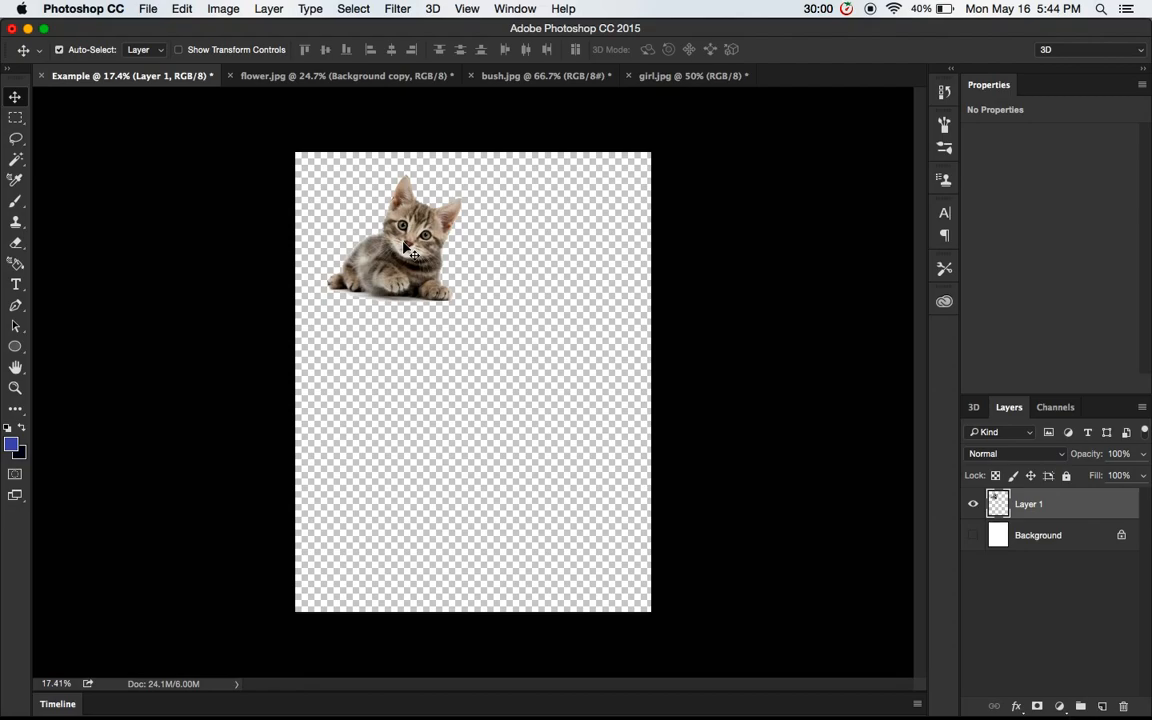
# Duplicate the kitten until twelve copies fill the canvas in rough rows, review the layer stack, and deselect all layers
pyautogui.keyDown('alt'); pyautogui.moveTo(405, 247); pyautogui.dragTo(574, 420); pyautogui.keyUp('alt')
pyautogui.keyDown('alt'); pyautogui.moveTo(490, 442); pyautogui.dragTo(576, 512); pyautogui.keyUp('alt')
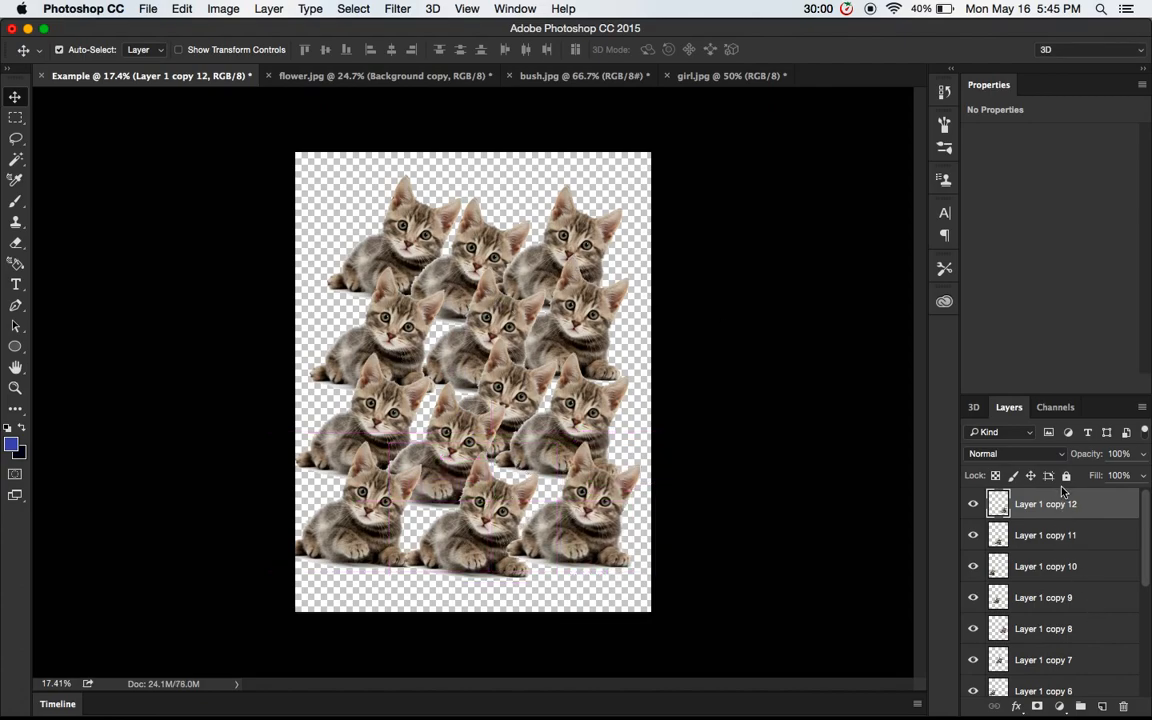
pyautogui.scroll(-5, 1050, 592)
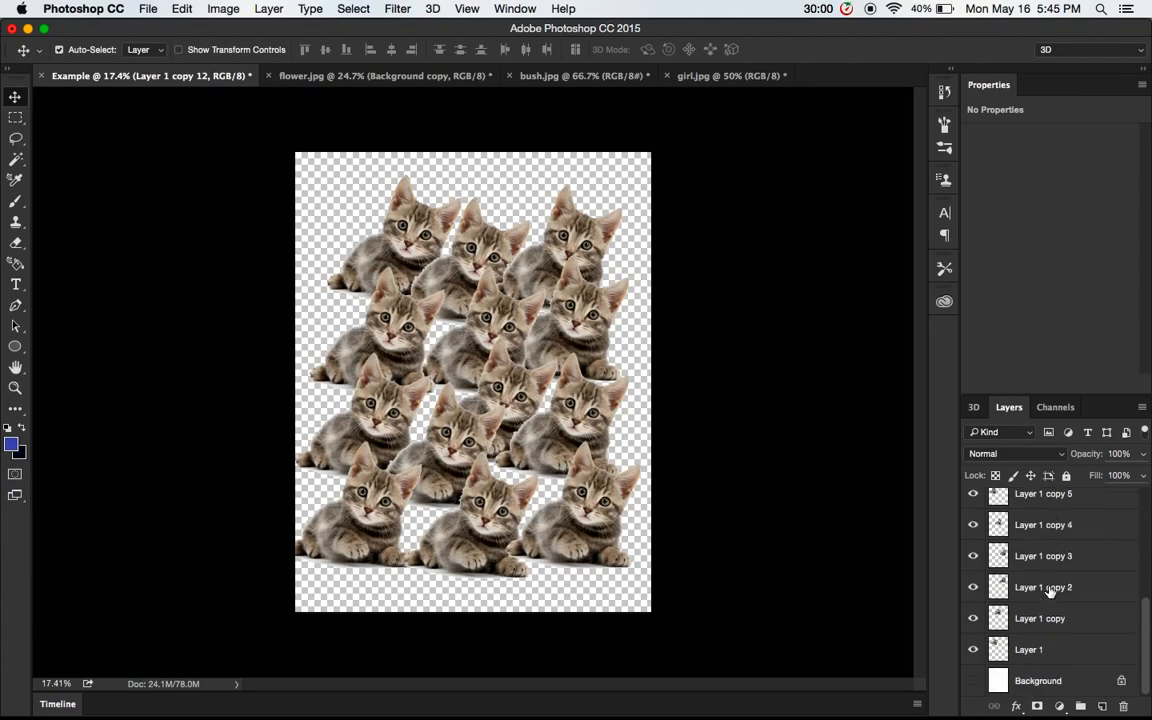
pyautogui.scroll(5, 1050, 592)
pyautogui.scroll(-5, 1050, 592)
pyautogui.scroll(5, 1050, 592)
pyautogui.click(686, 342)
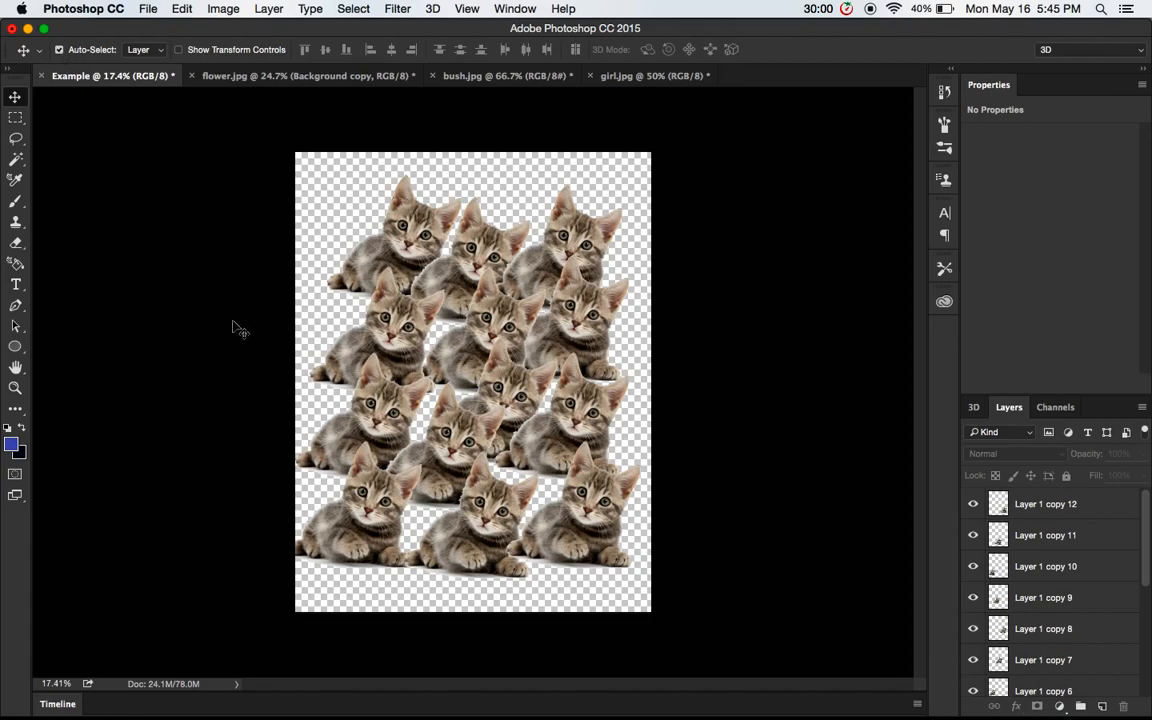
# With Auto-Select set to Layer, nudge individual kittens in the top, second and third rows directly on the canvas
pyautogui.moveTo(405, 237); pyautogui.dragTo(390, 230)
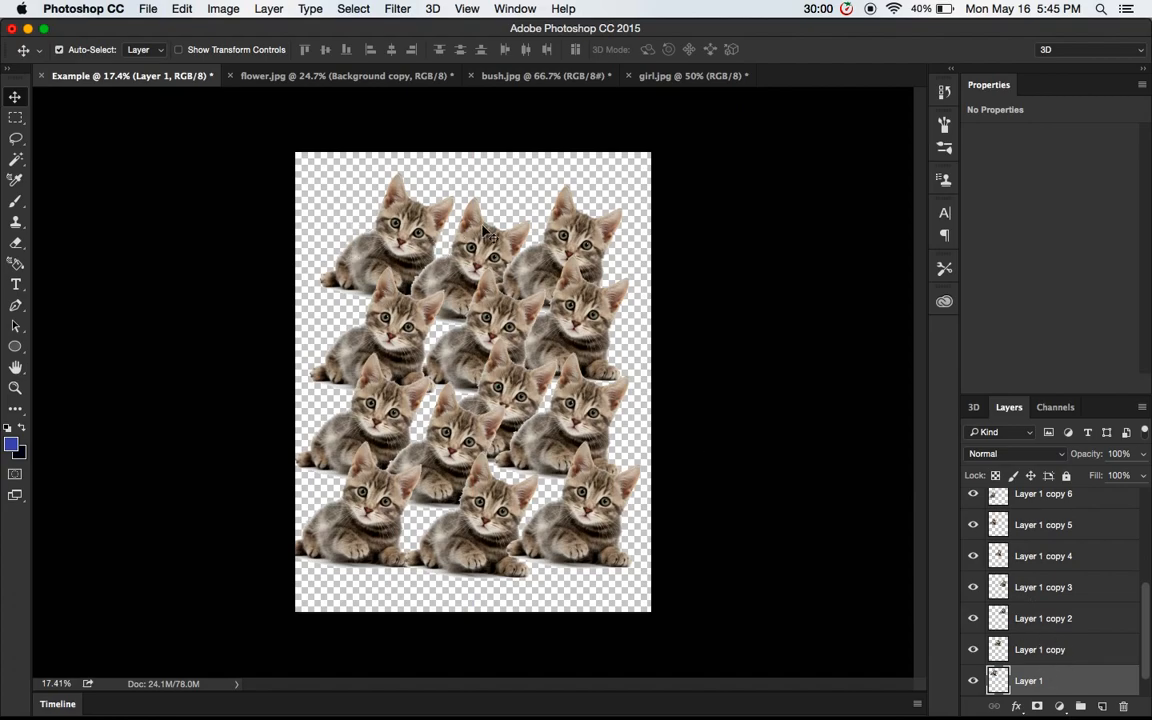
pyautogui.click(588, 241)
pyautogui.moveTo(588, 241); pyautogui.dragTo(593, 246)
pyautogui.moveTo(470, 343); pyautogui.dragTo(464, 342)
pyautogui.moveTo(376, 443); pyautogui.dragTo(366, 443)
pyautogui.moveTo(579, 485)
pyautogui.mouseDown()
pyautogui.moveTo(583, 496)
pyautogui.moveTo(570, 475)
pyautogui.mouseUp()
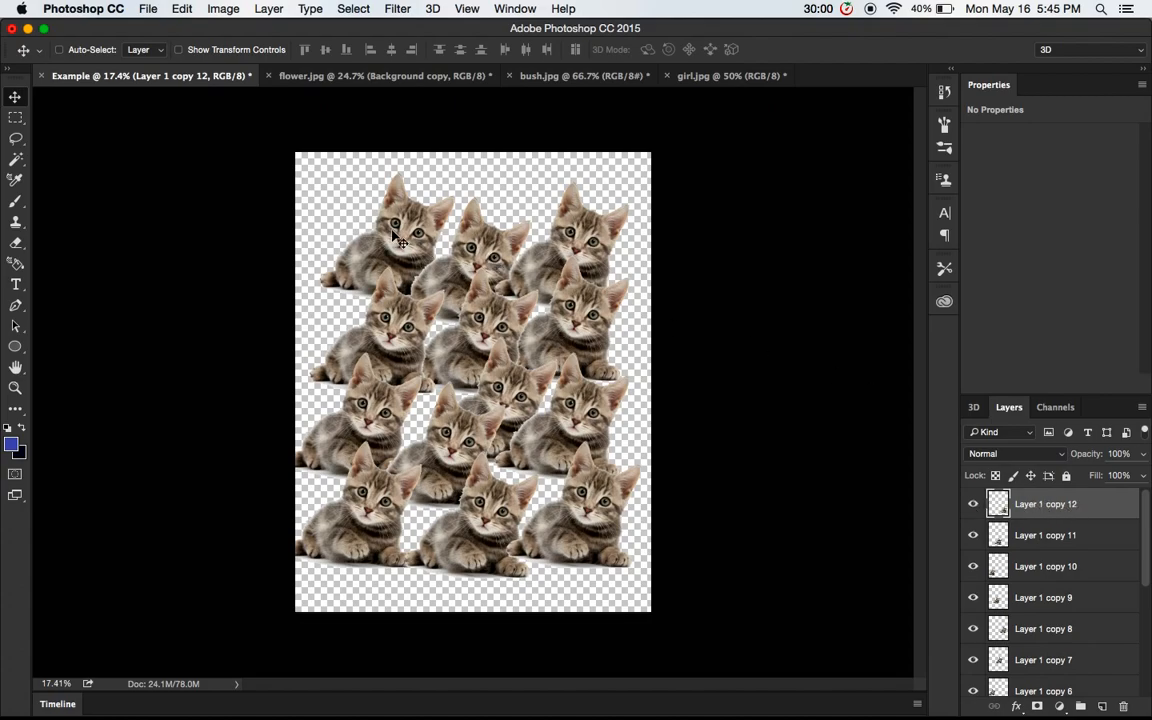
# With Auto-Select off, shift the bottom-row right kitten, and select Layer 1 copy 9 and move it slightly lower
pyautogui.moveTo(391, 228)
pyautogui.mouseDown()
pyautogui.moveTo(395, 210)
pyautogui.moveTo(403, 230)
pyautogui.mouseUp()
pyautogui.moveTo(577, 245); pyautogui.dragTo(582, 250)
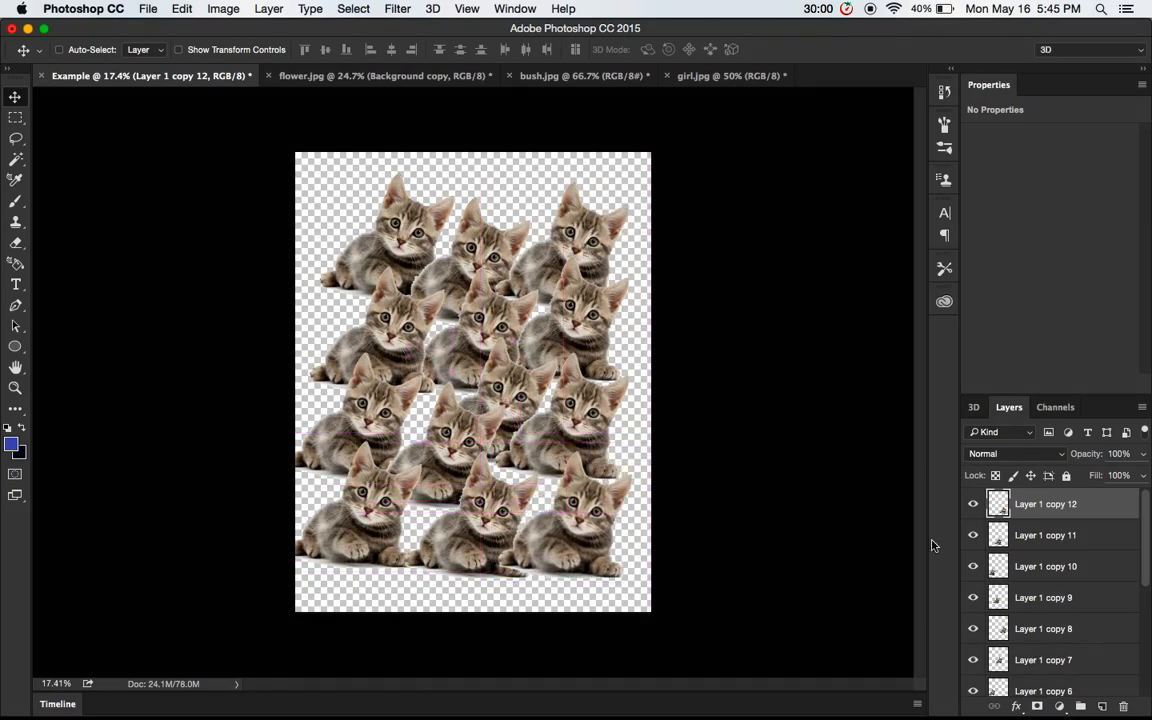
pyautogui.click(1076, 598)
pyautogui.moveTo(495, 255); pyautogui.dragTo(492, 215)
pyautogui.moveTo(310, 321)
pyautogui.mouseDown()
pyautogui.moveTo(422, 251)
pyautogui.moveTo(322, 330)
pyautogui.mouseUp()
pyautogui.moveTo(565, 340); pyautogui.dragTo(578, 425)
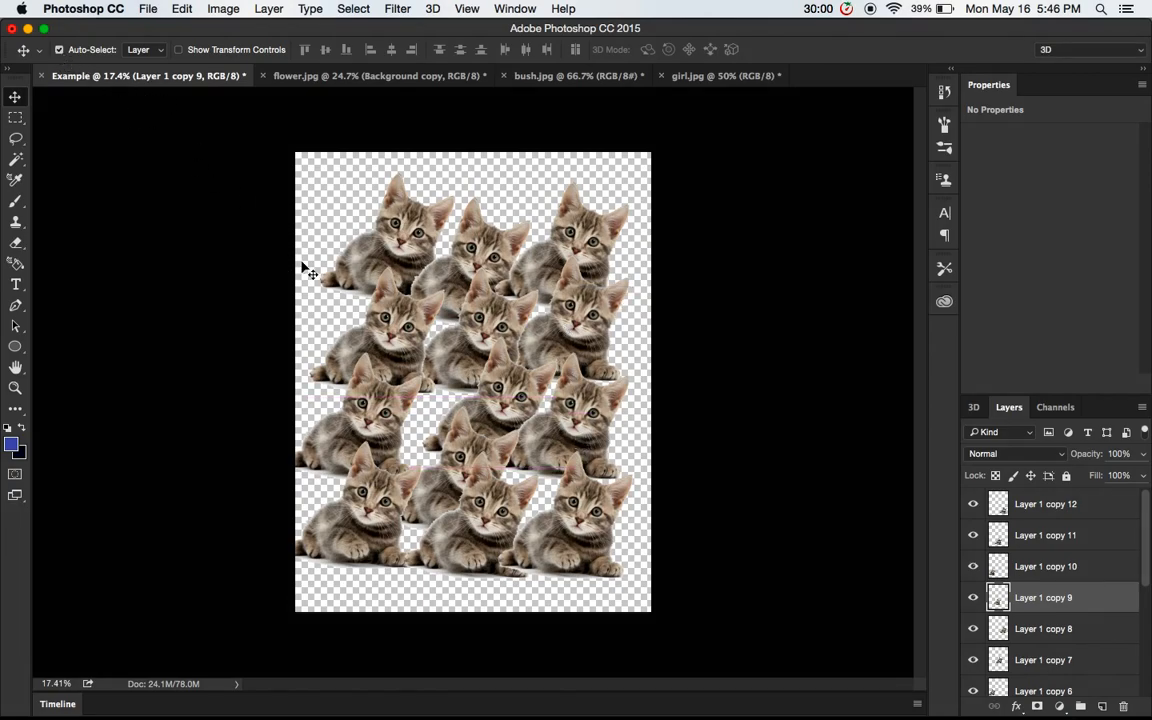
# With Auto-Select on, reposition both outer kittens of the second row and the middle kitten of the bottom row
pyautogui.moveTo(590, 335)
pyautogui.mouseDown()
pyautogui.moveTo(596, 272)
pyautogui.moveTo(607, 323)
pyautogui.mouseUp()
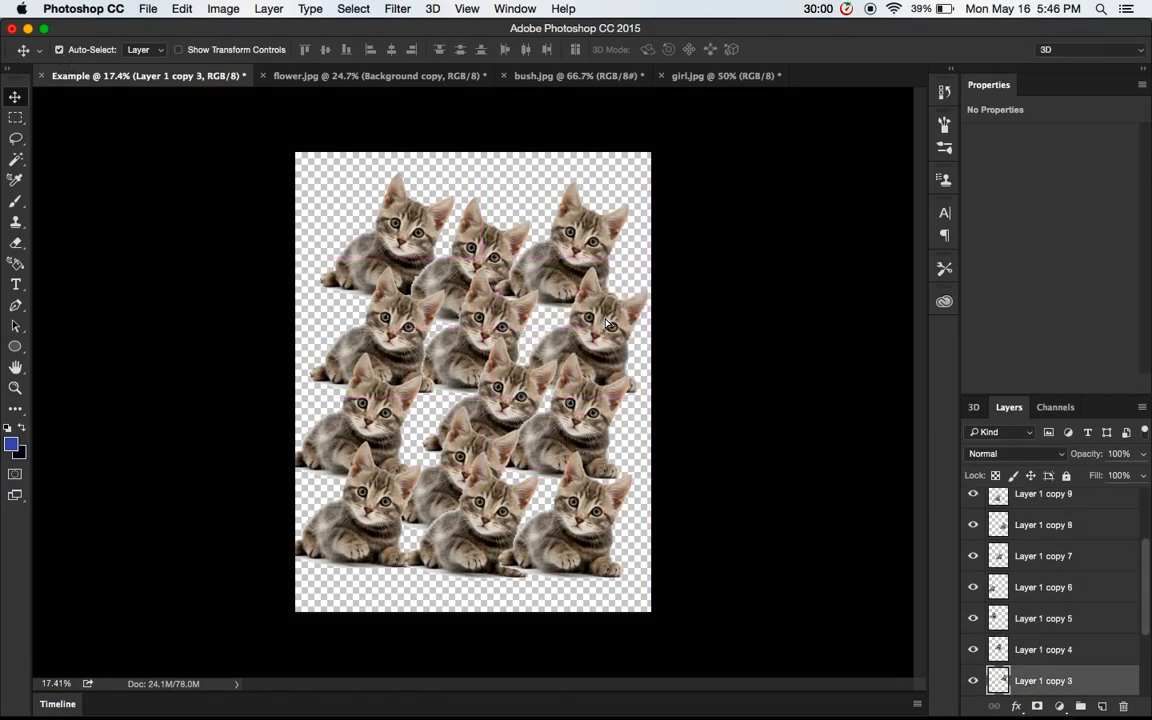
pyautogui.moveTo(421, 320); pyautogui.dragTo(398, 282)
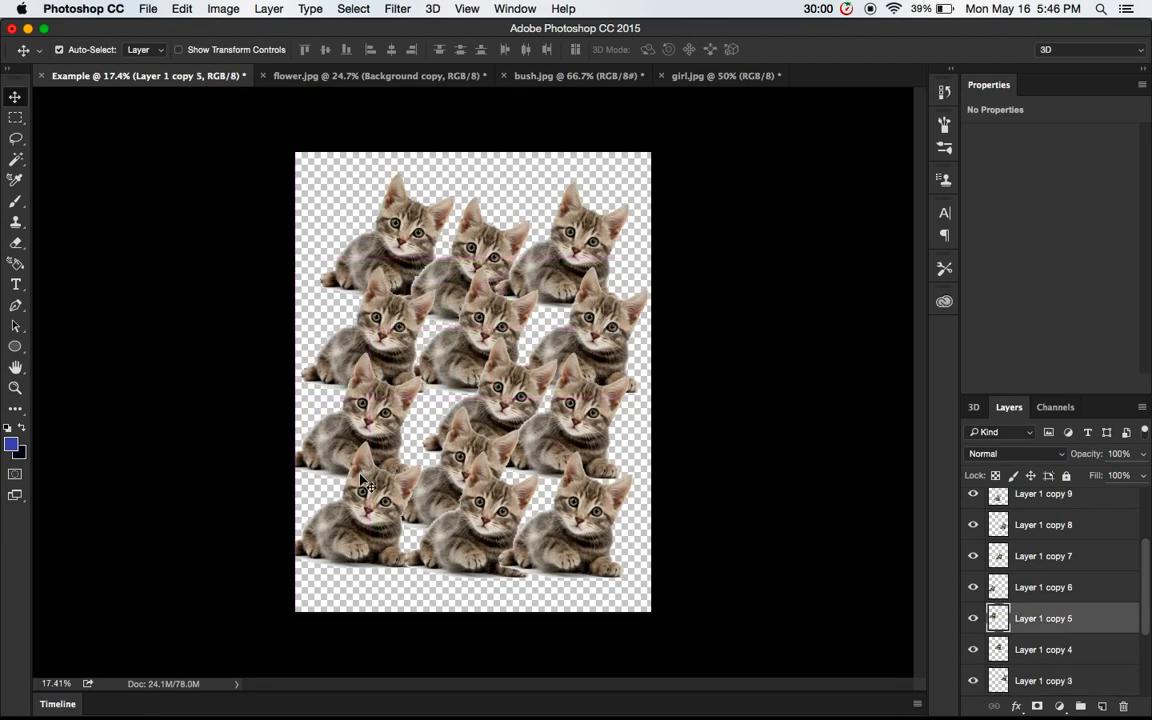
pyautogui.moveTo(376, 494); pyautogui.dragTo(440, 470)
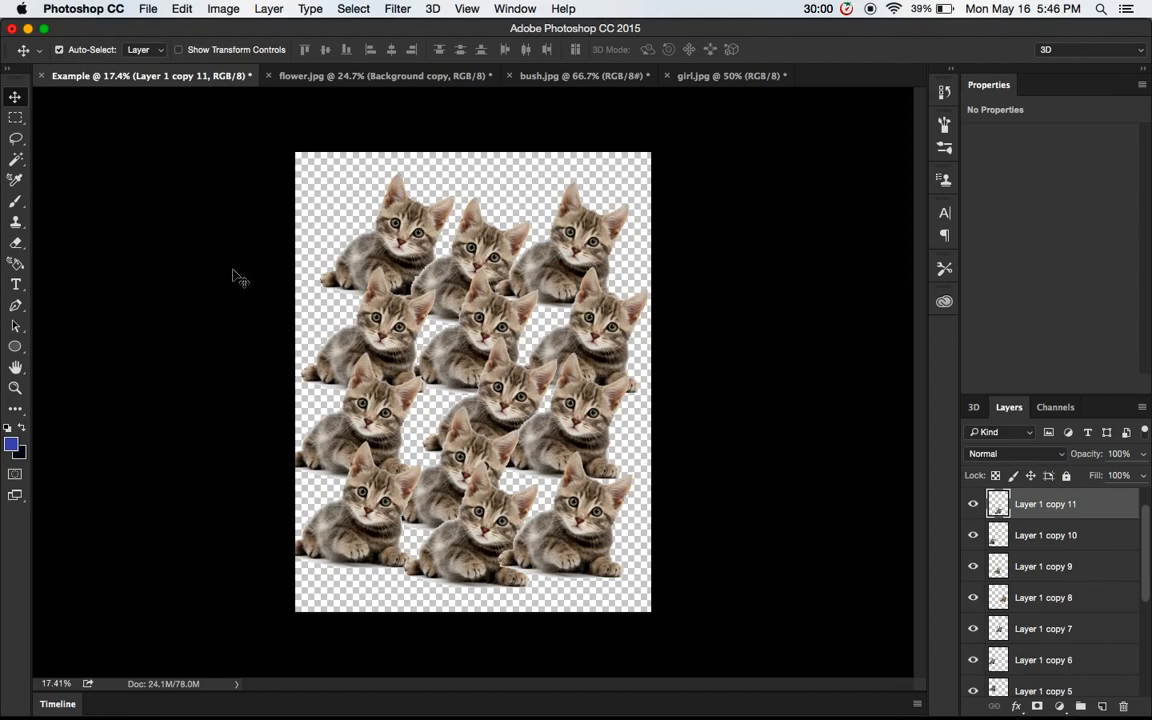
# Select all kittens with a marquee around them, group their layers, and check the group's contents
pyautogui.click(213, 204)
pyautogui.moveTo(222, 205); pyautogui.dragTo(746, 569)
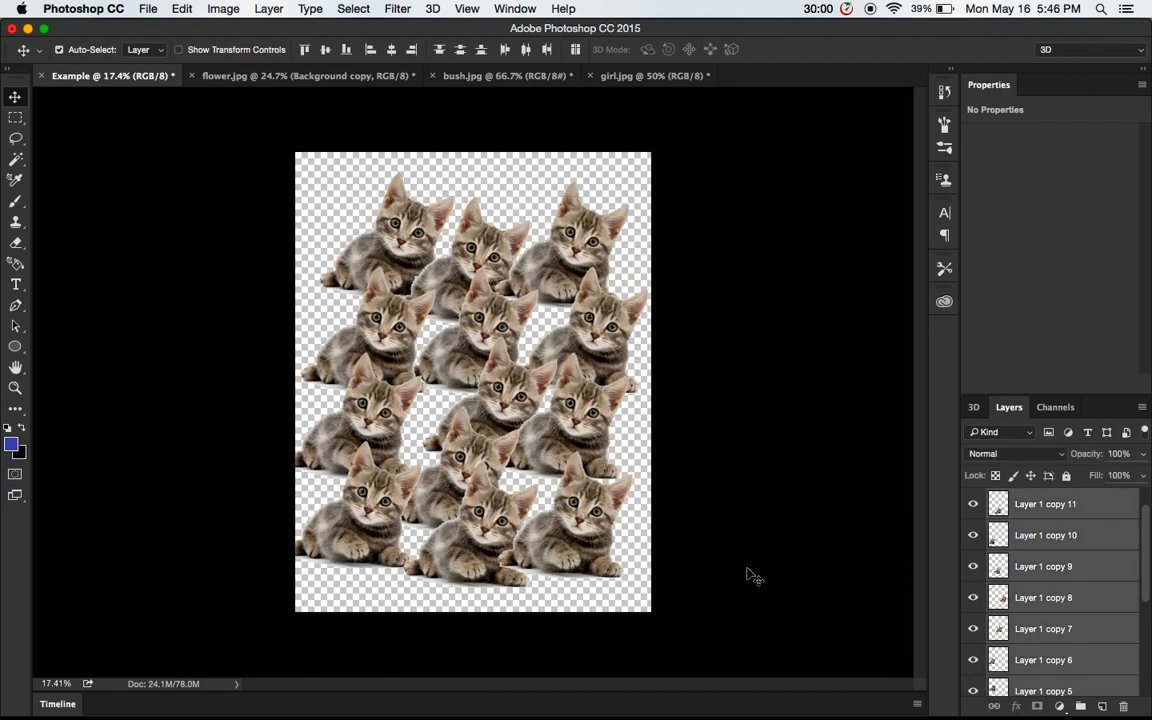
pyautogui.press('super+g')
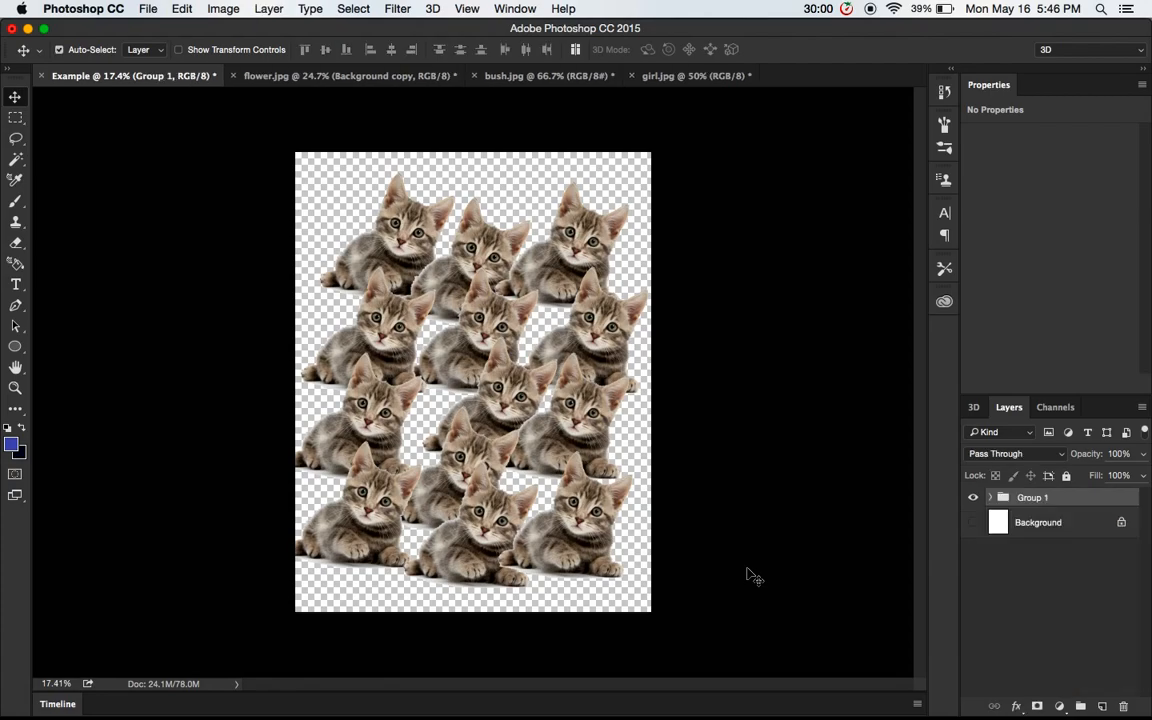
pyautogui.click(991, 498)
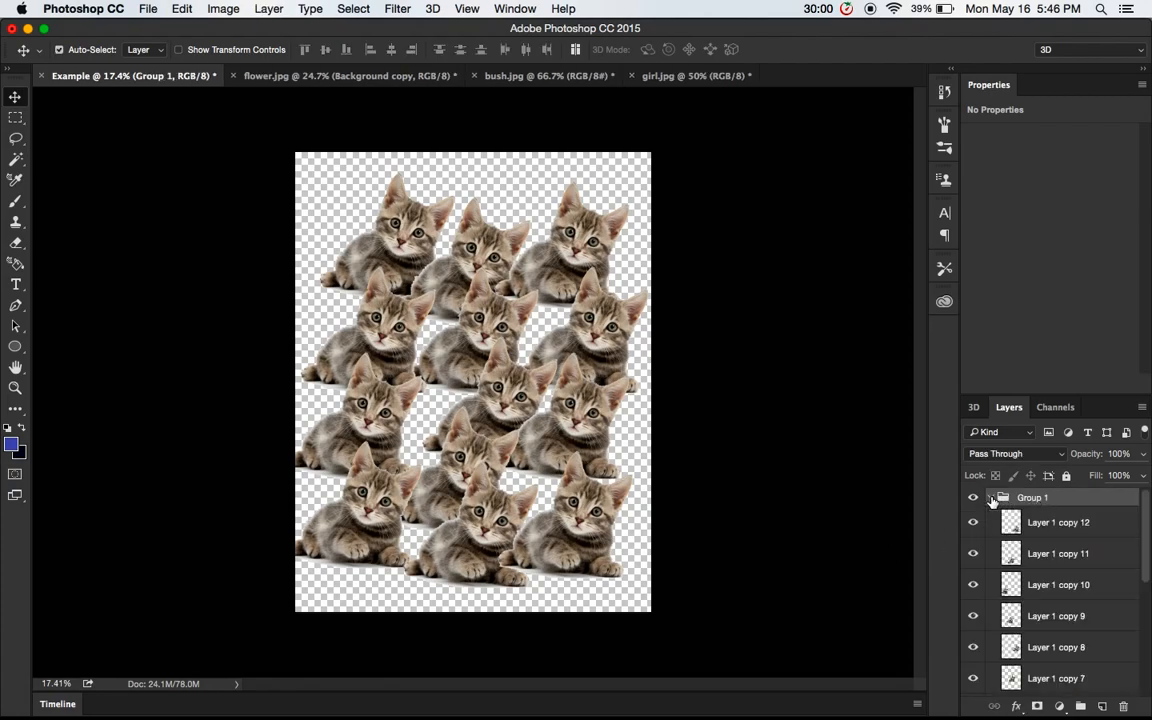
pyautogui.click(991, 498)
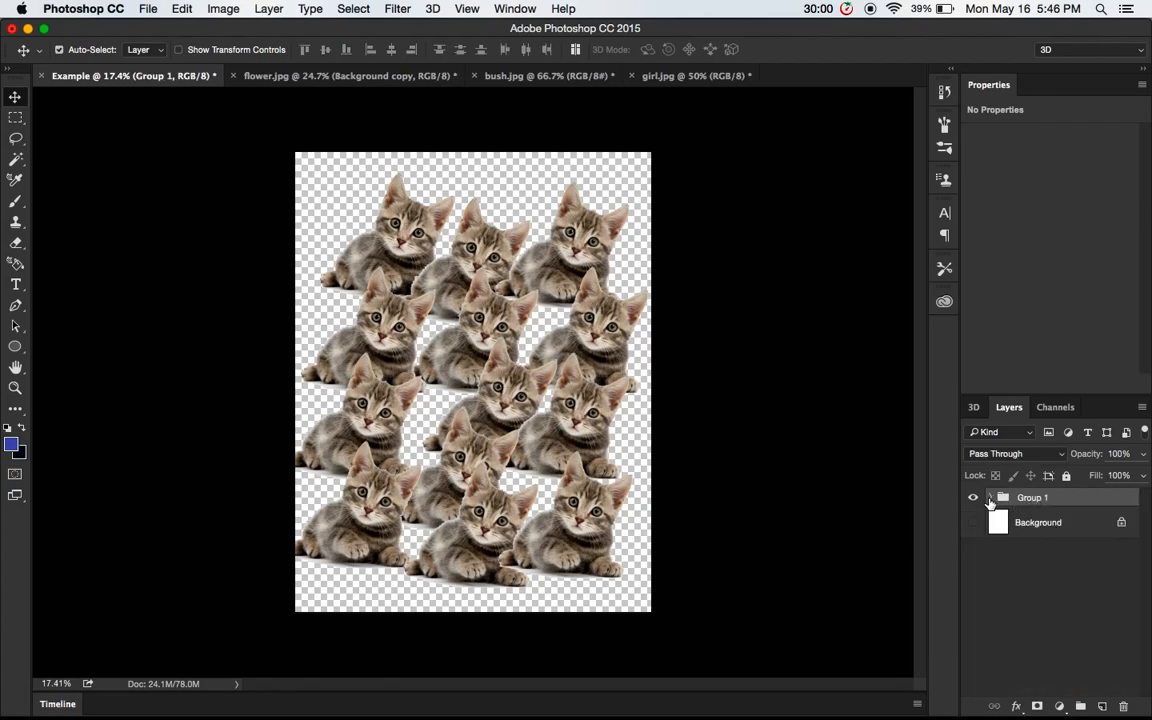
# Set Auto-Select to Group and move the whole kitten group slightly up and to the right
pyautogui.click(145, 50)
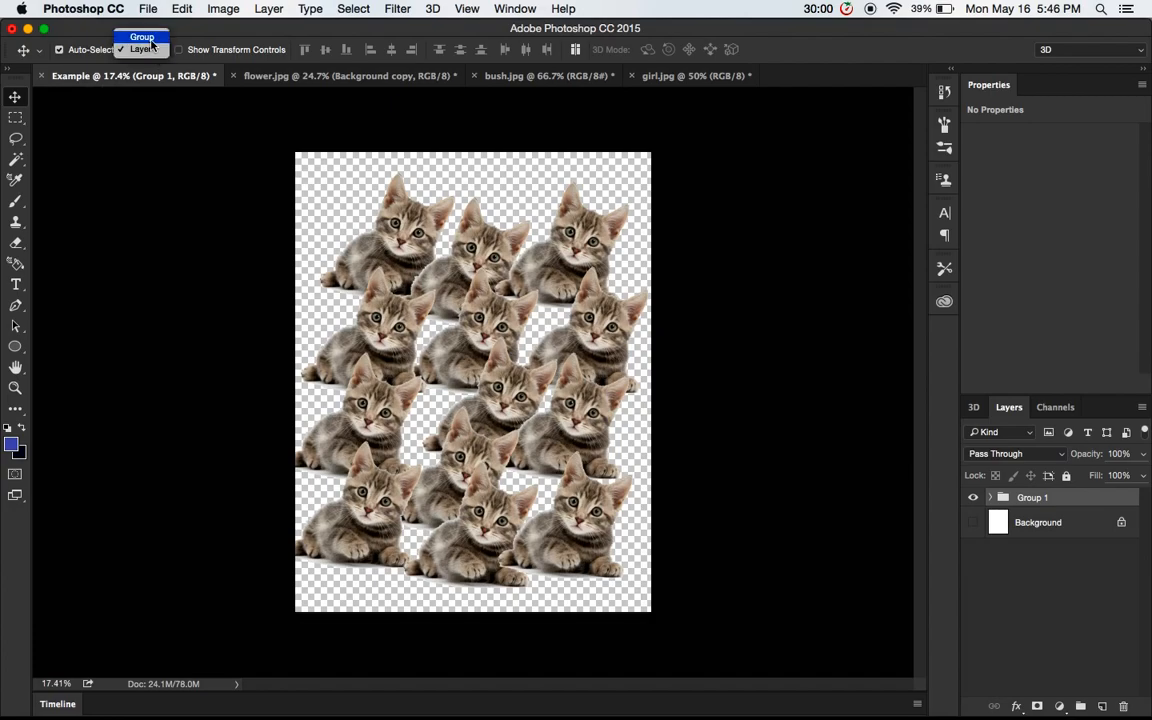
pyautogui.click(148, 38)
pyautogui.click(737, 226)
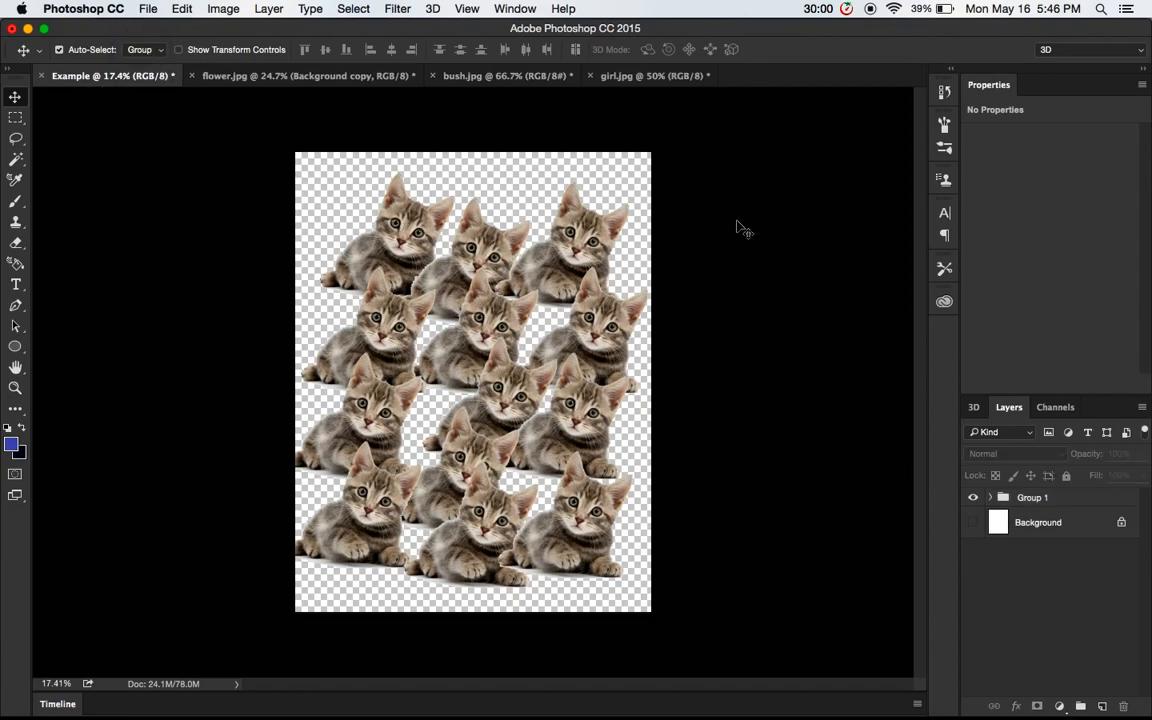
pyautogui.click(598, 234)
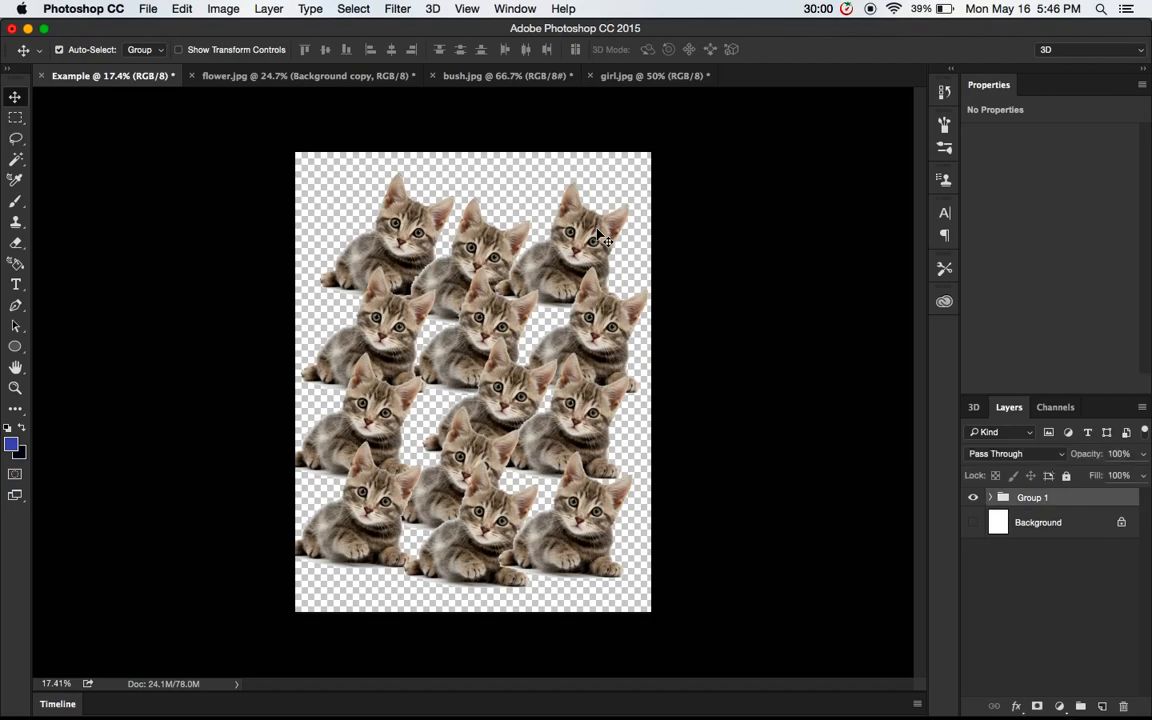
pyautogui.moveTo(600, 236)
pyautogui.mouseDown()
pyautogui.moveTo(598, 249)
pyautogui.moveTo(603, 221)
pyautogui.moveTo(584, 234)
pyautogui.moveTo(591, 228)
pyautogui.mouseUp()
pyautogui.moveTo(376, 418); pyautogui.dragTo(345, 371)
# Set Auto-Select back to Layer, move the top-left kitten separately within the group, and deselect
pyautogui.click(145, 49)
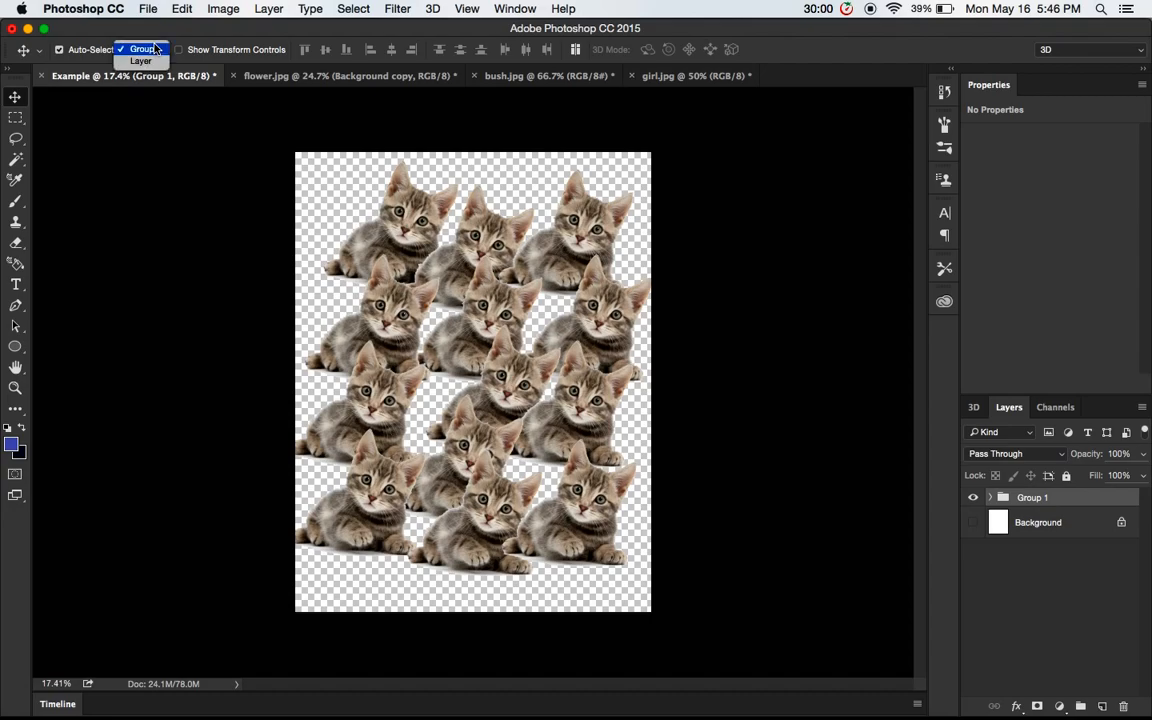
pyautogui.click(140, 62)
pyautogui.moveTo(405, 230)
pyautogui.mouseDown()
pyautogui.moveTo(392, 212)
pyautogui.moveTo(410, 226)
pyautogui.mouseUp()
pyautogui.moveTo(600, 419)
pyautogui.mouseDown()
pyautogui.moveTo(608, 427)
pyautogui.moveTo(600, 418)
pyautogui.mouseUp()
pyautogui.scroll(3, 1048, 560)
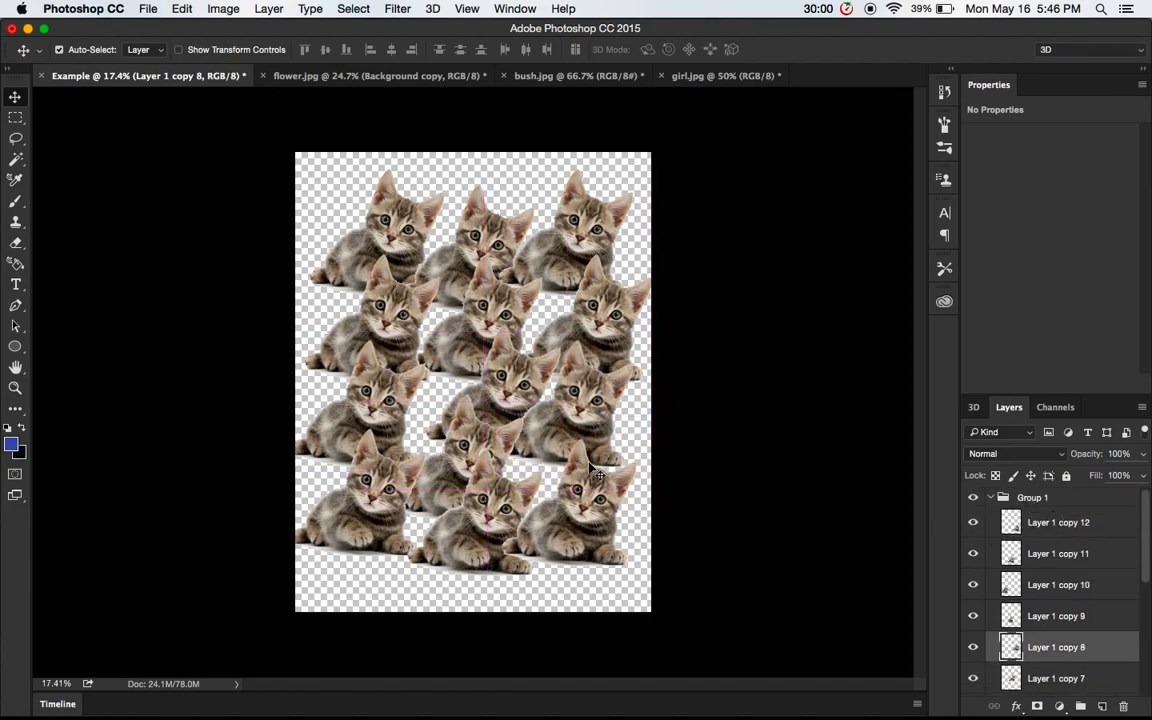
pyautogui.click(196, 222)
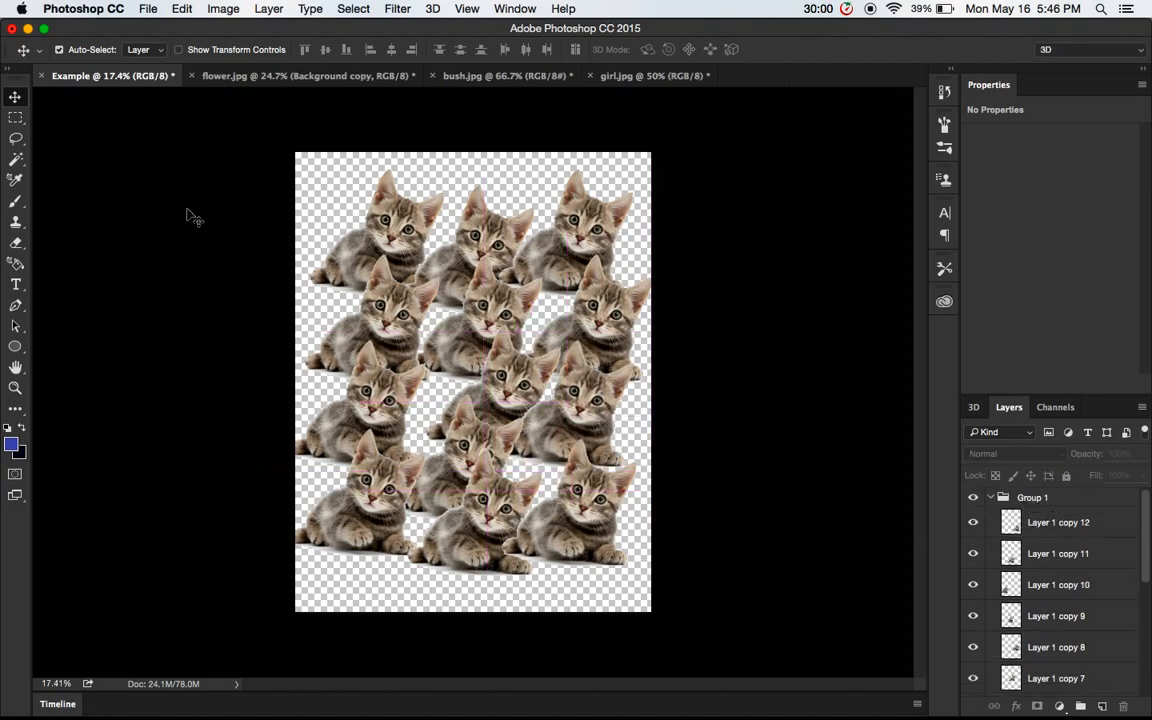
# Show the transform controls, try enlarging the top-left kitten to about 111% from its corner, and undo the scaling
pyautogui.click(179, 50)
pyautogui.click(409, 233)
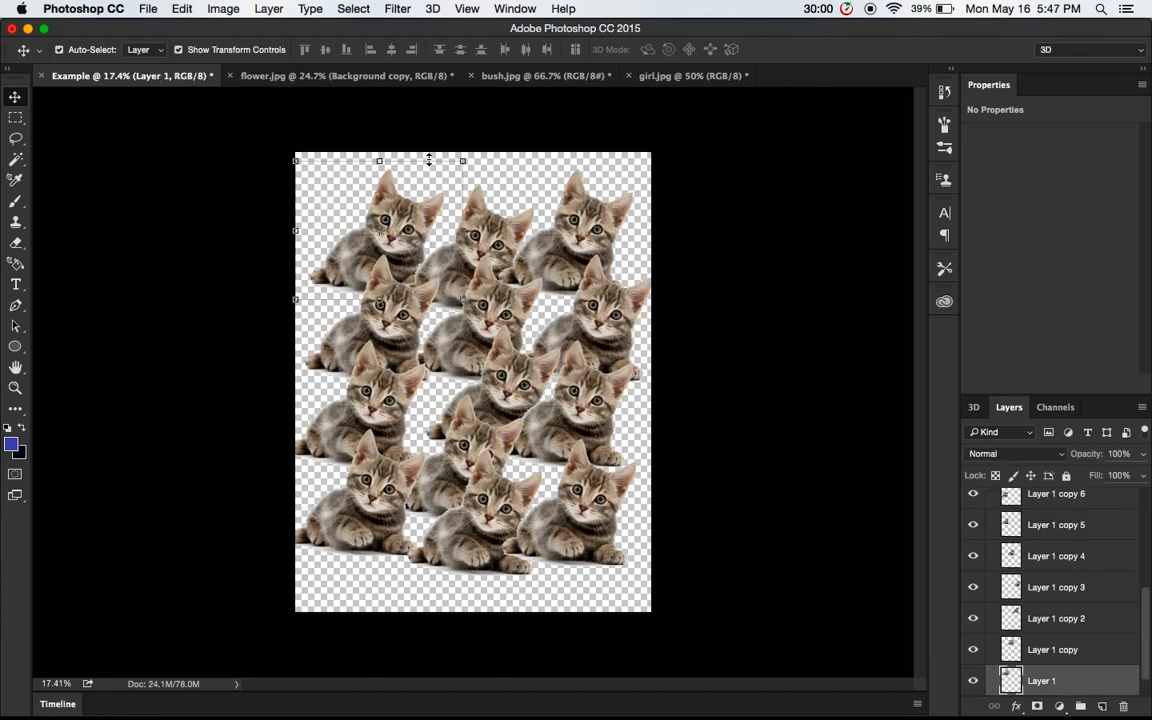
pyautogui.moveTo(296, 159)
pyautogui.mouseDown()
pyautogui.moveTo(265, 139)
pyautogui.moveTo(354, 200)
pyautogui.moveTo(334, 173)
pyautogui.moveTo(281, 148)
pyautogui.mouseUp()
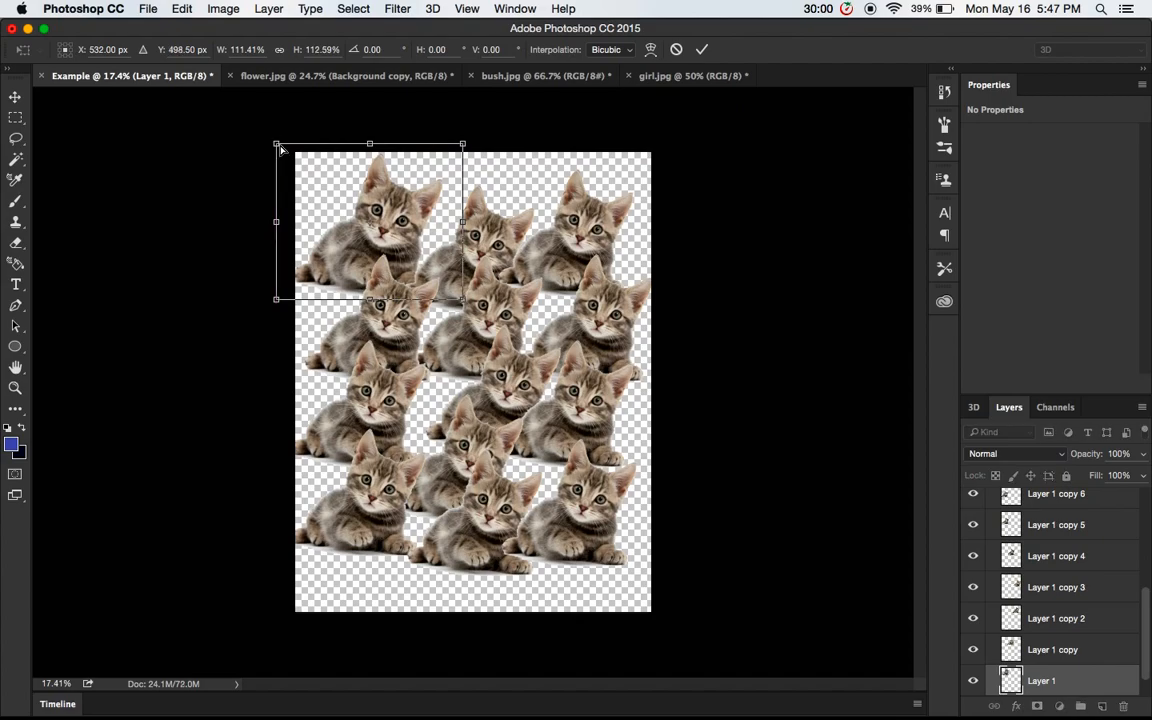
pyautogui.press('super+z')
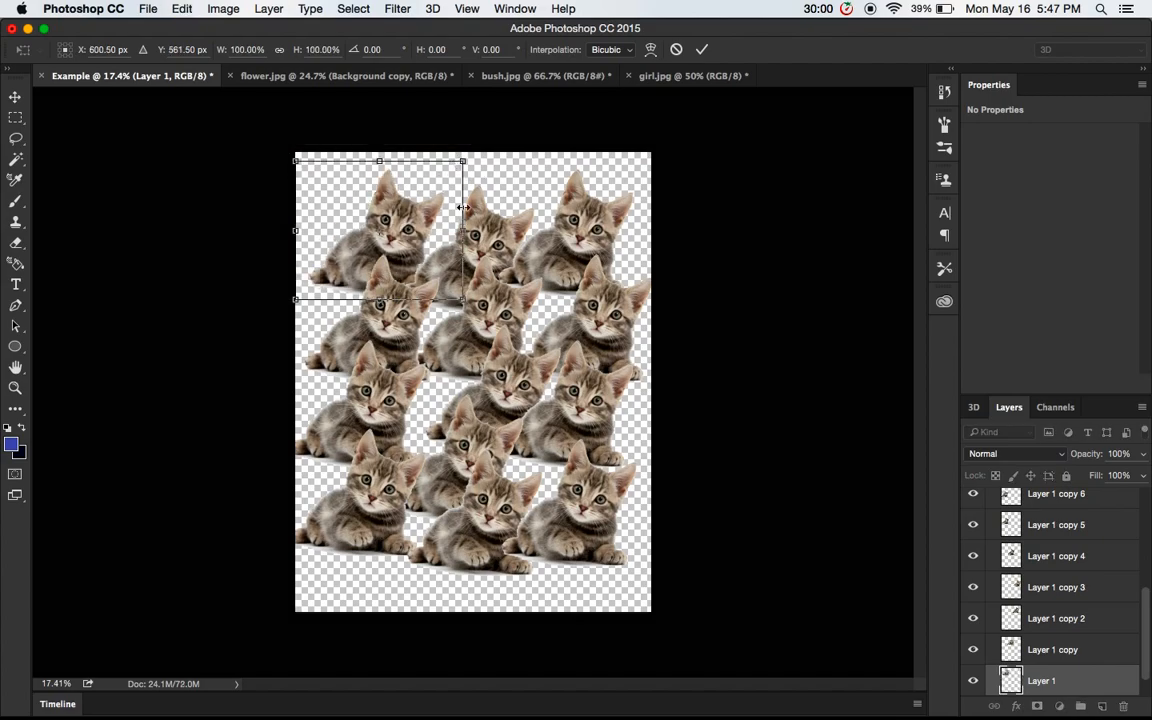
# Try resizing the top-left kitten several ways from its lower-right corner, undoing each attempt
pyautogui.moveTo(463, 297); pyautogui.dragTo(441, 267)
pyautogui.hotkey('ctrl', 'z')
pyautogui.moveTo(461, 298); pyautogui.dragTo(518, 256)
pyautogui.hotkey('ctrl', 'z')
pyautogui.moveTo(462, 300); pyautogui.dragTo(313, 255)
pyautogui.press('super+z')
# Try enlarging the top-left kitten and shrinking it to about 57%, cancel the transform, and hide the transform controls
pyautogui.moveTo(481, 304); pyautogui.dragTo(536, 330)
pyautogui.press('Return')
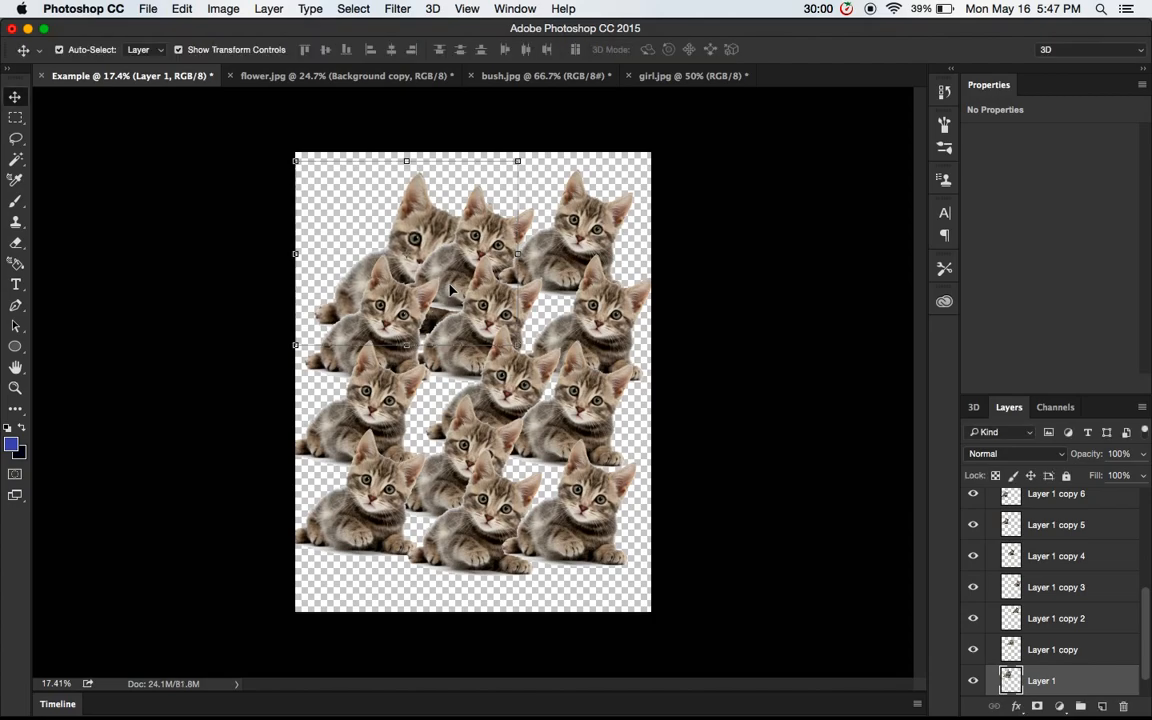
pyautogui.moveTo(450, 290); pyautogui.dragTo(391, 241)
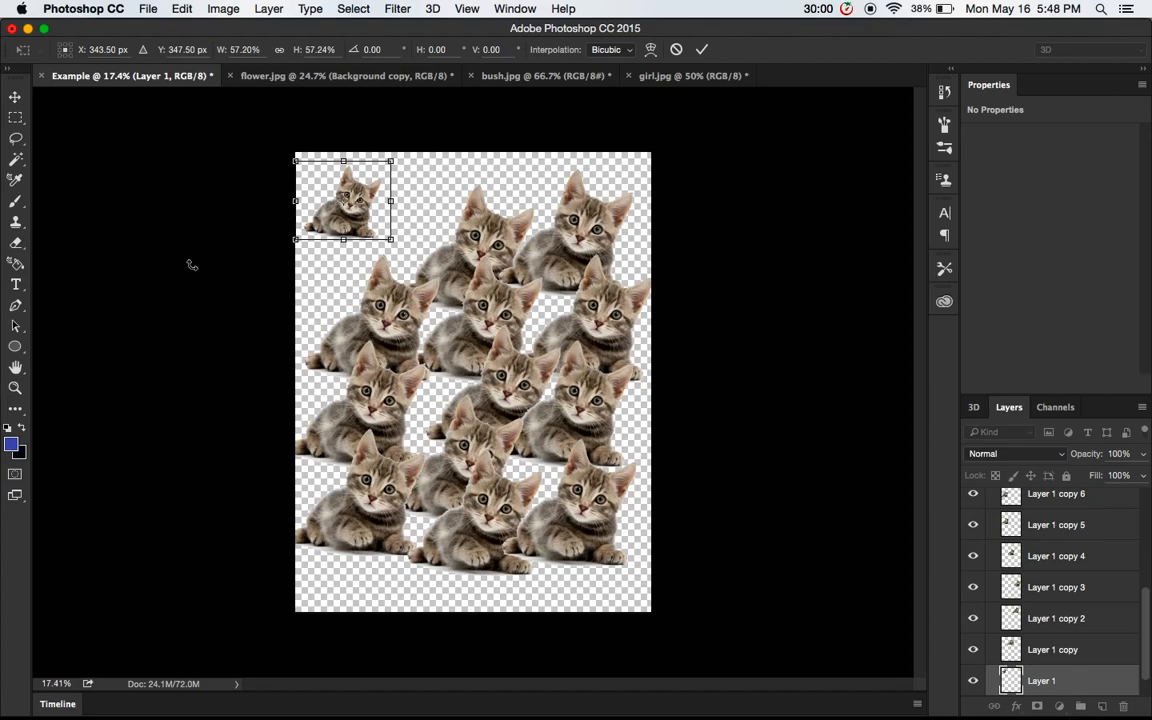
pyautogui.press('Escape')
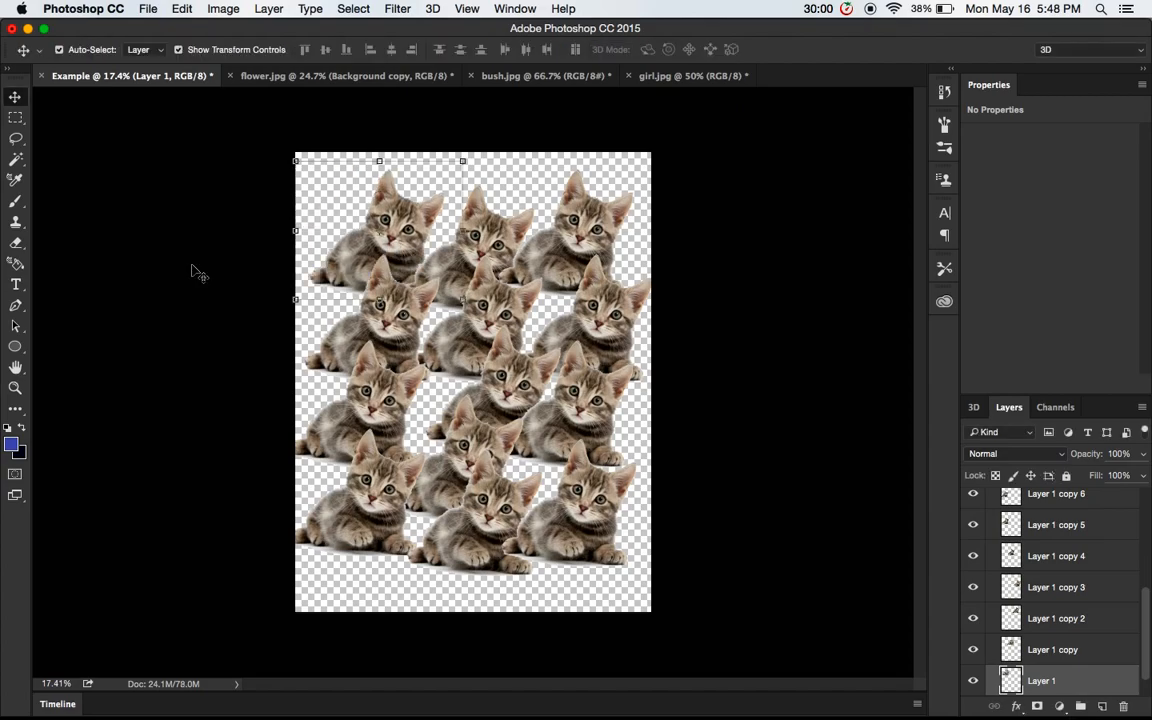
pyautogui.click(186, 258)
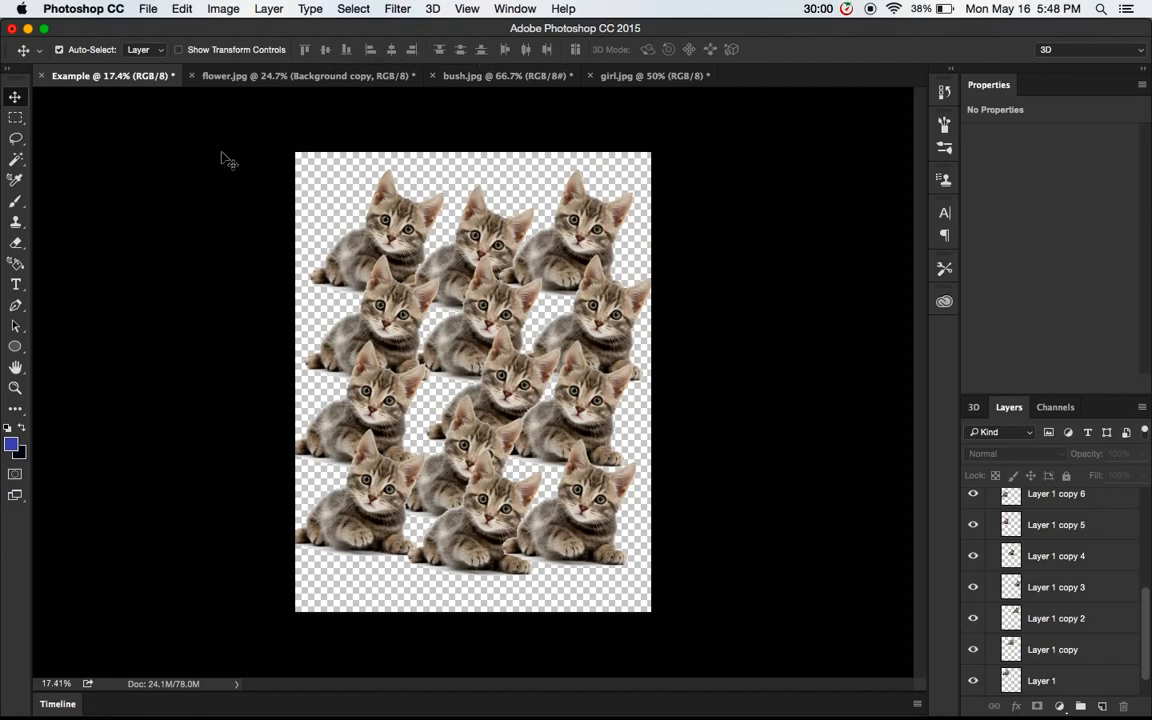
# Select all kitten layers, try aligning their top edges, and undo the alignment
pyautogui.moveTo(704, 515); pyautogui.dragTo(752, 577)
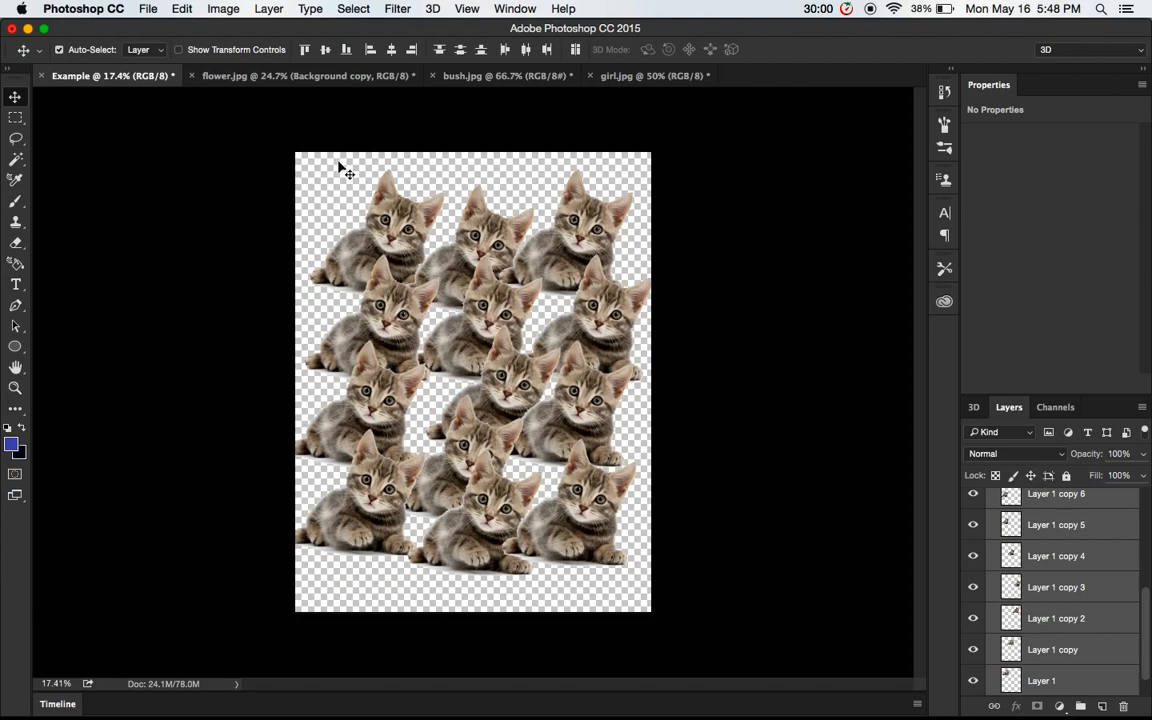
pyautogui.click(305, 52)
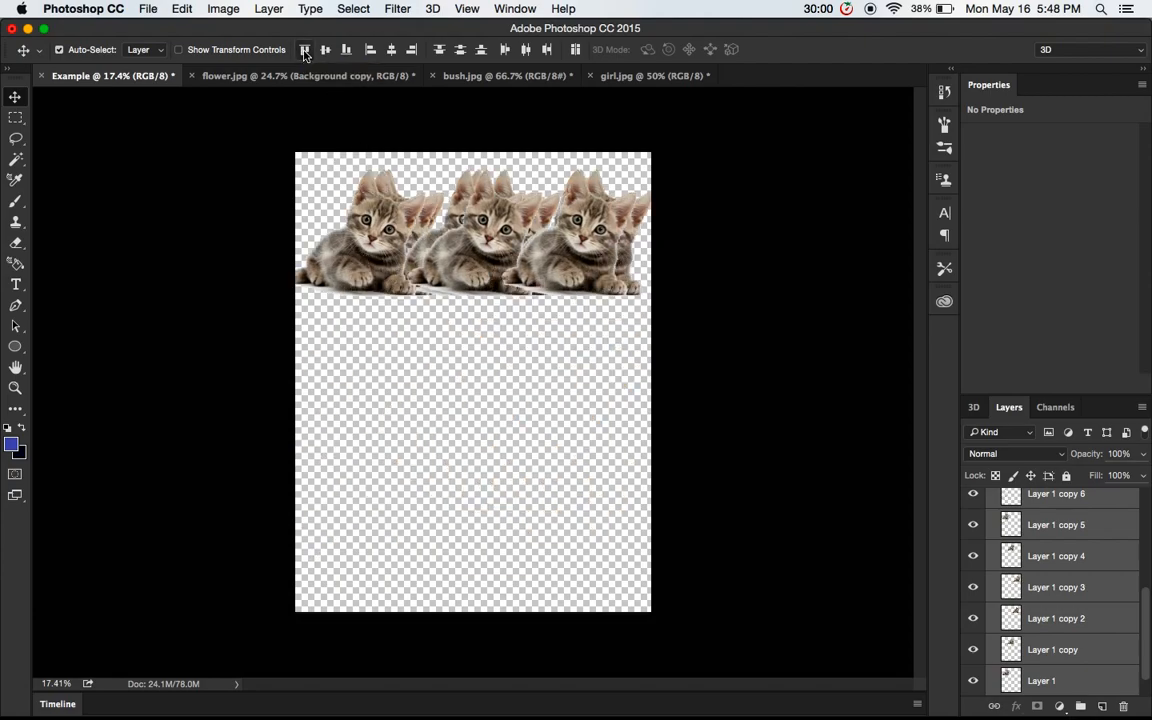
pyautogui.press('super+z')
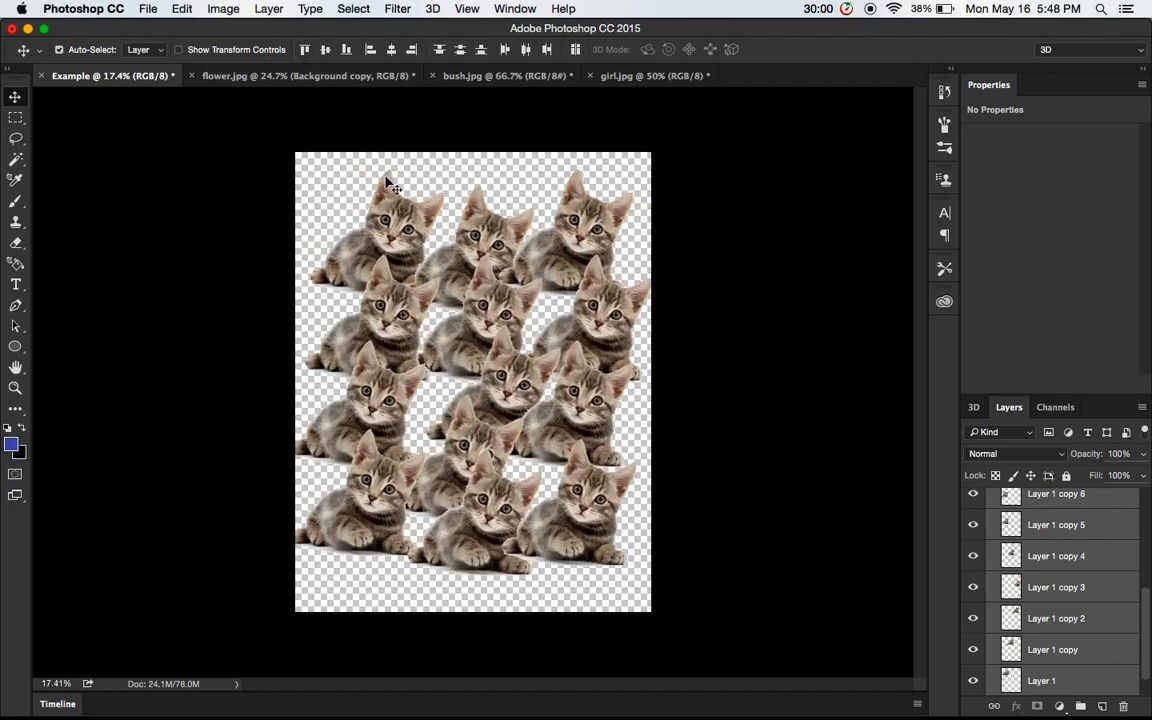
pyautogui.press('super+z')
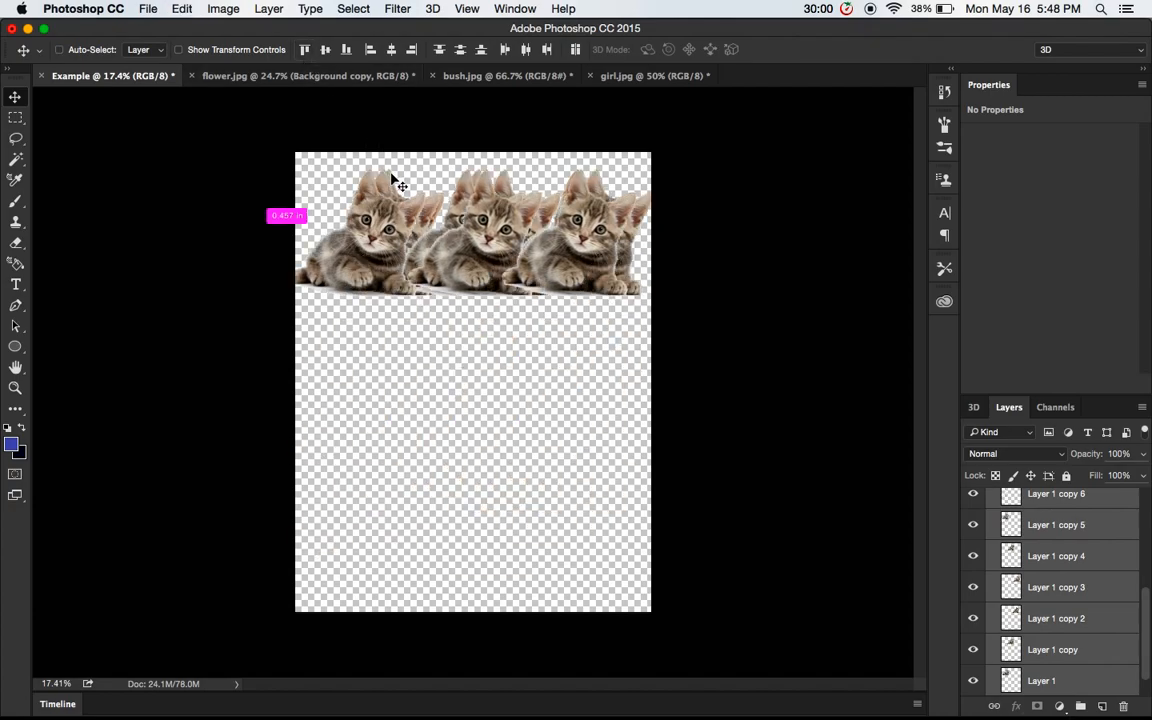
pyautogui.press('super+z')
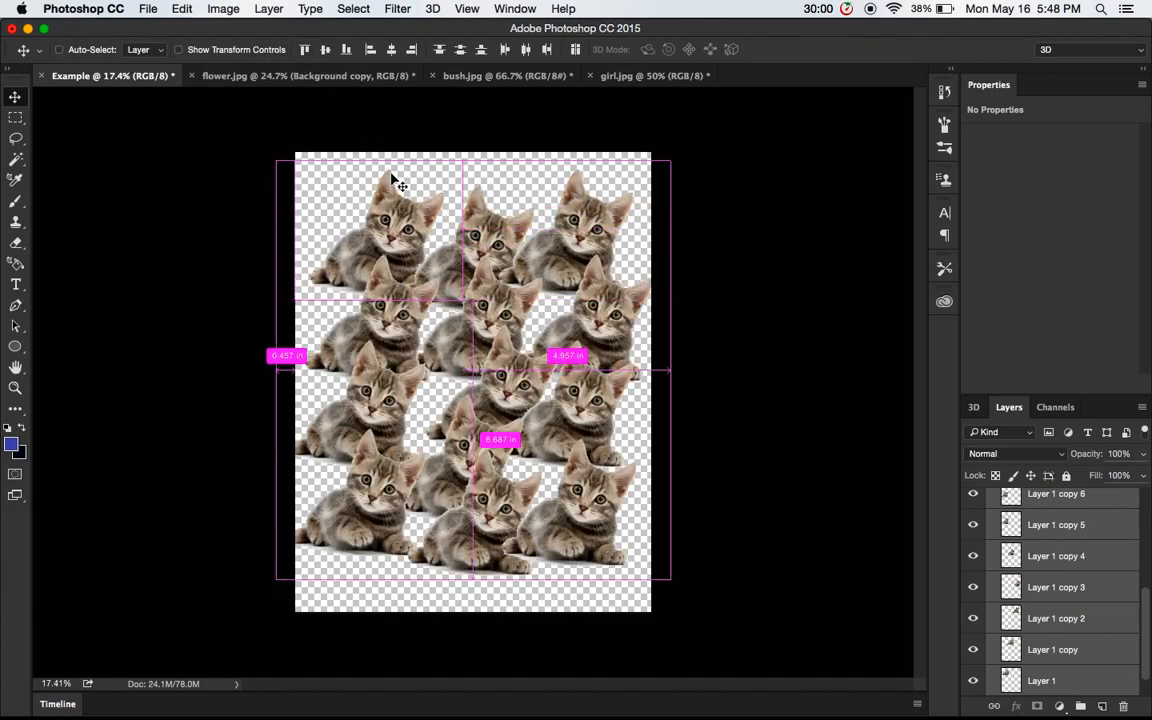
# Try aligning all kitten layers by their bottom edges and by their vertical centers, undoing each alignment
pyautogui.press('super+z')
pyautogui.press('super+z')
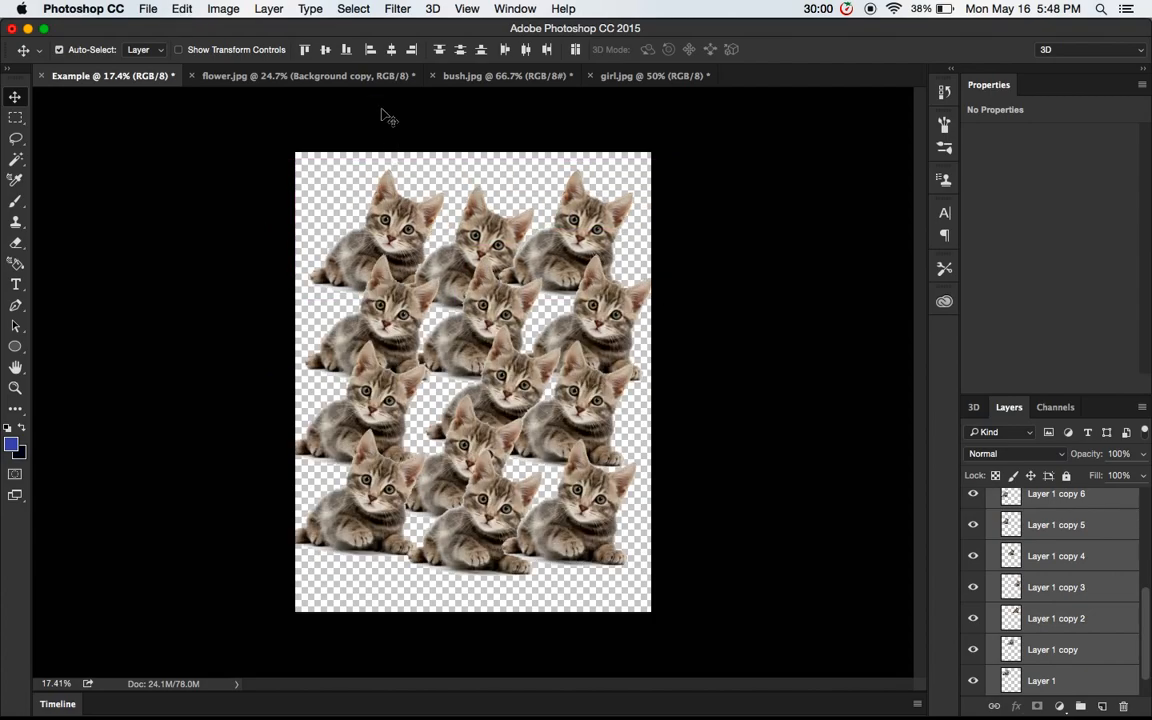
pyautogui.click(347, 50)
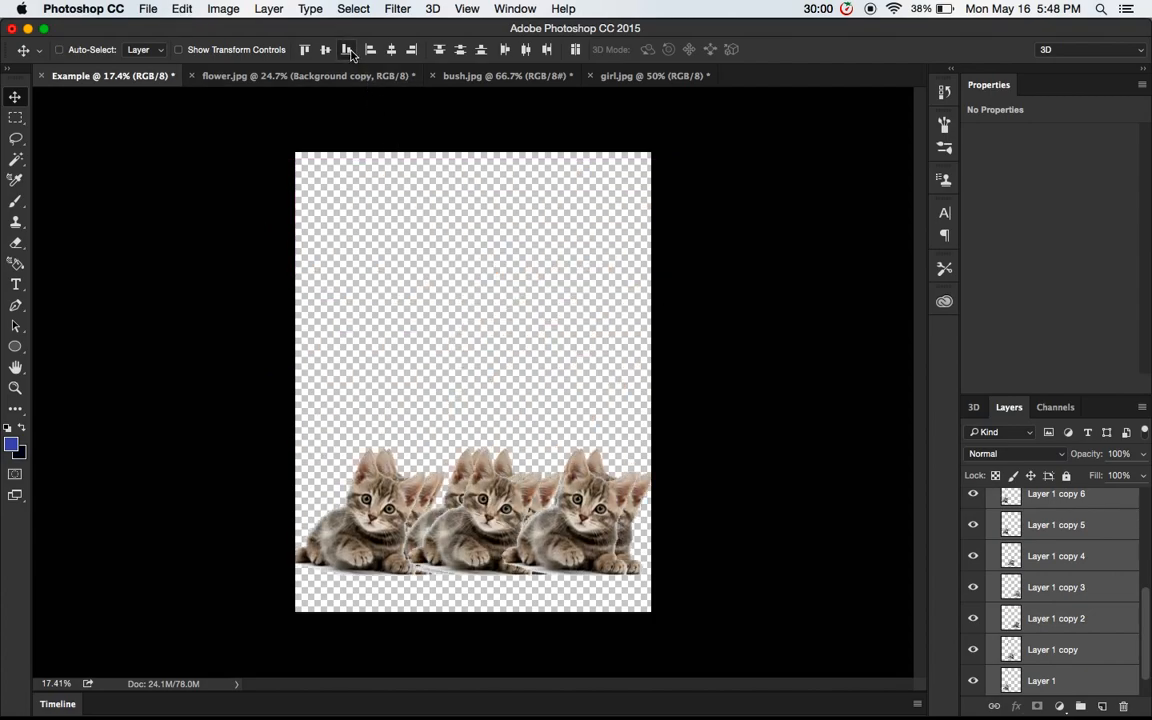
pyautogui.press('super+z')
pyautogui.click(349, 50)
pyautogui.press('super+z')
pyautogui.click(325, 52)
pyautogui.press('super+z')
# Try aligning the kitten layers by horizontal centers, left edges, right edges and top edges, undoing each alignment
pyautogui.click(393, 53)
pyautogui.press('super+z')
pyautogui.click(370, 50)
pyautogui.press('super+z')
pyautogui.click(415, 51)
pyautogui.press('super+z')
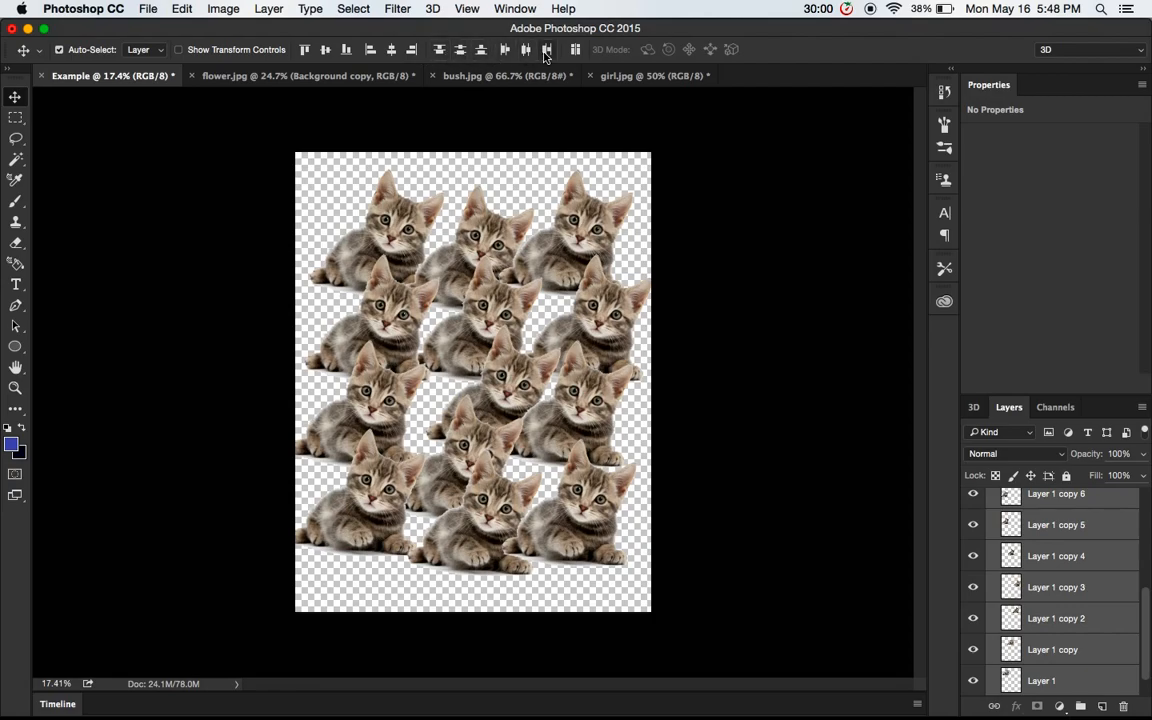
pyautogui.click(306, 51)
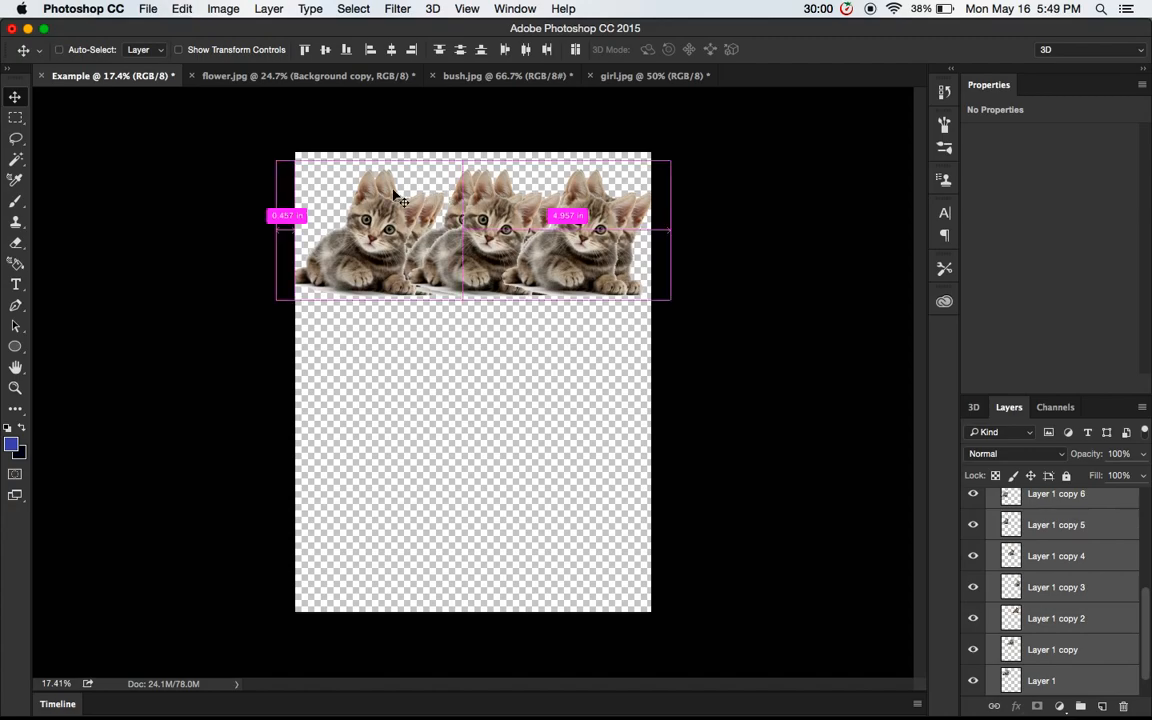
pyautogui.press('super+z')
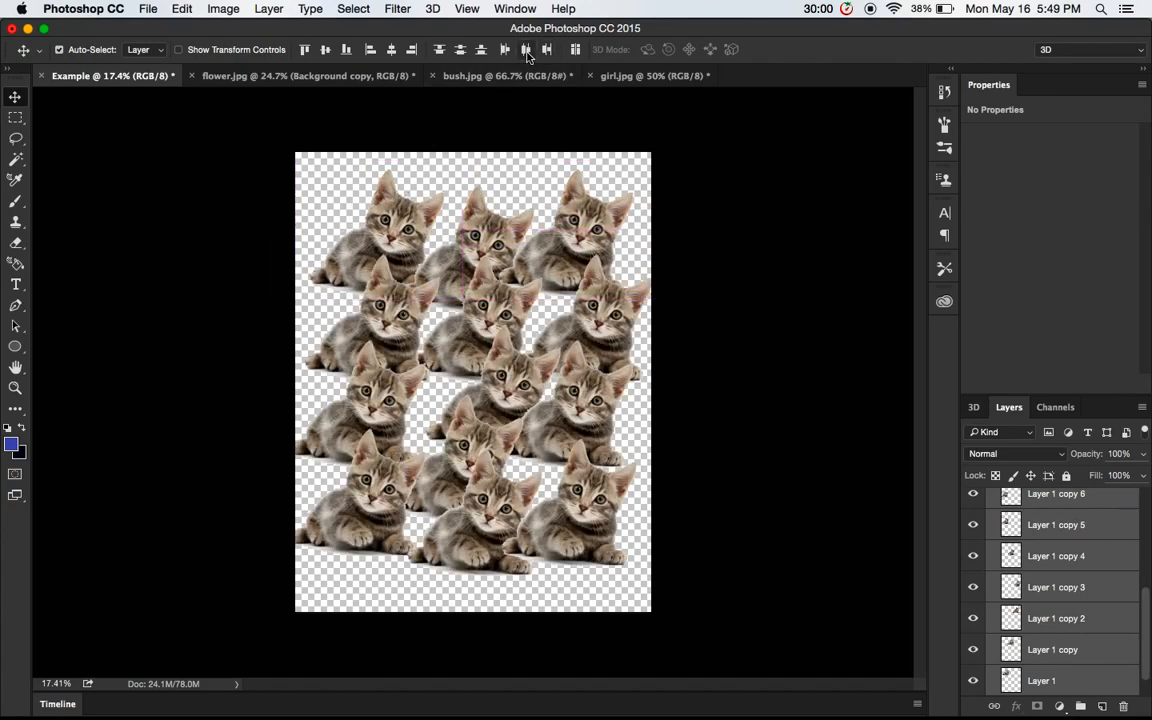
# Distribute the kitten layers by horizontal centers, try and undo a vertical-center alignment, and deselect the layers
pyautogui.click(527, 55)
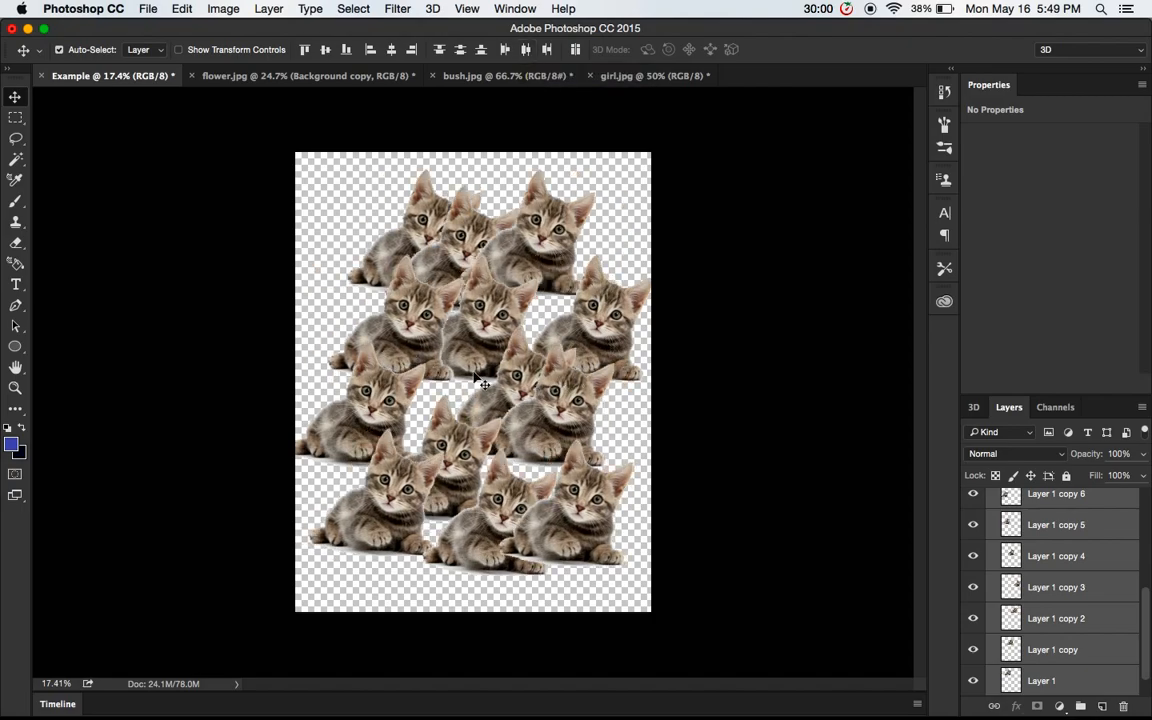
pyautogui.click(325, 50)
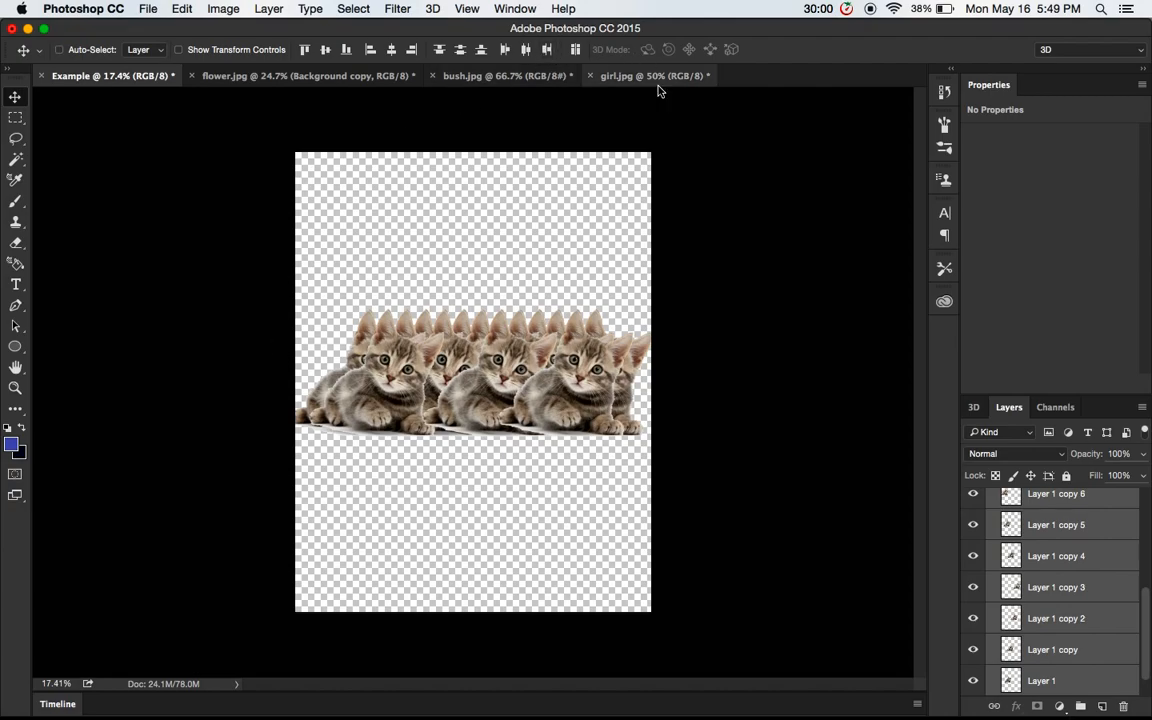
pyautogui.press('super+z')
pyautogui.click(790, 202)
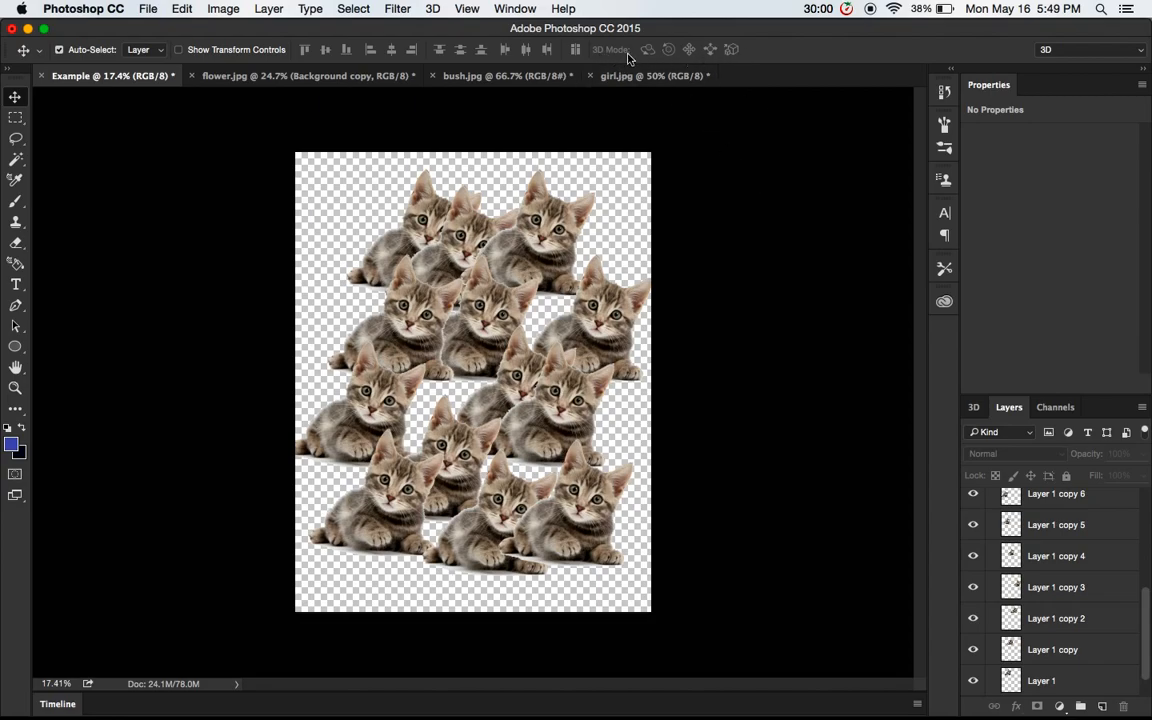
# Delete all kitten layers except Layer 1 copy 2 and move the remaining kitten to the middle of the canvas
pyautogui.moveTo(643, 335); pyautogui.dragTo(231, 621)
pyautogui.press('BackSpace')
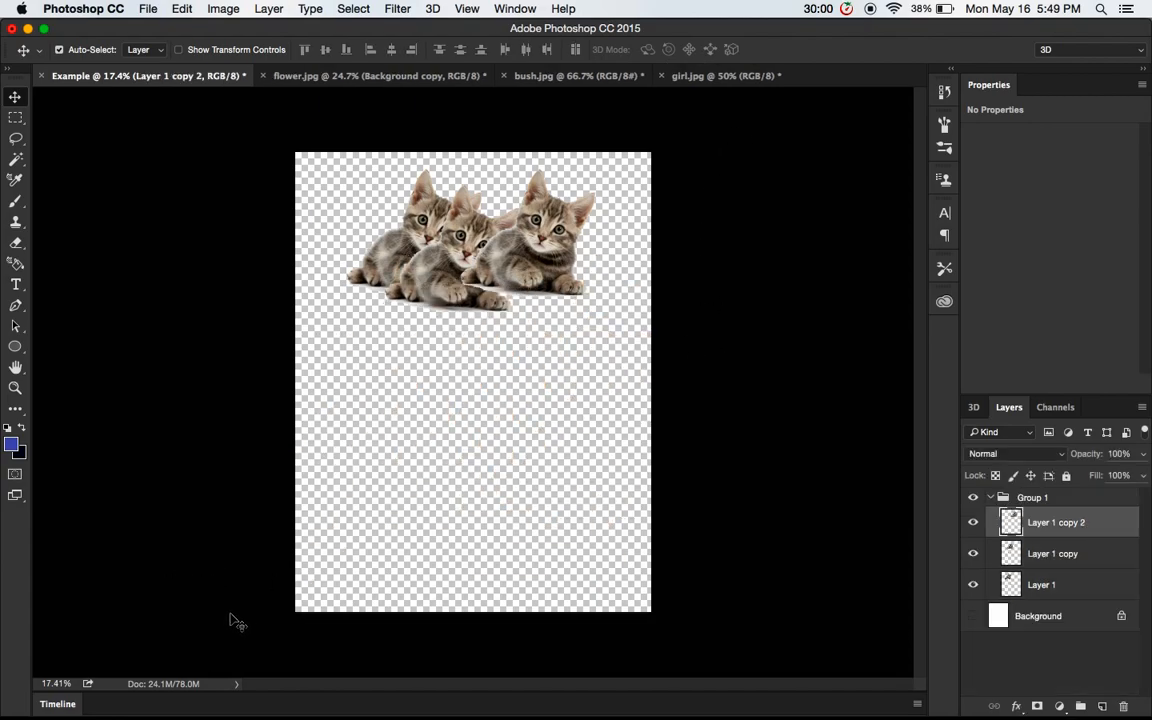
pyautogui.click(375, 240)
pyautogui.press('BackSpace')
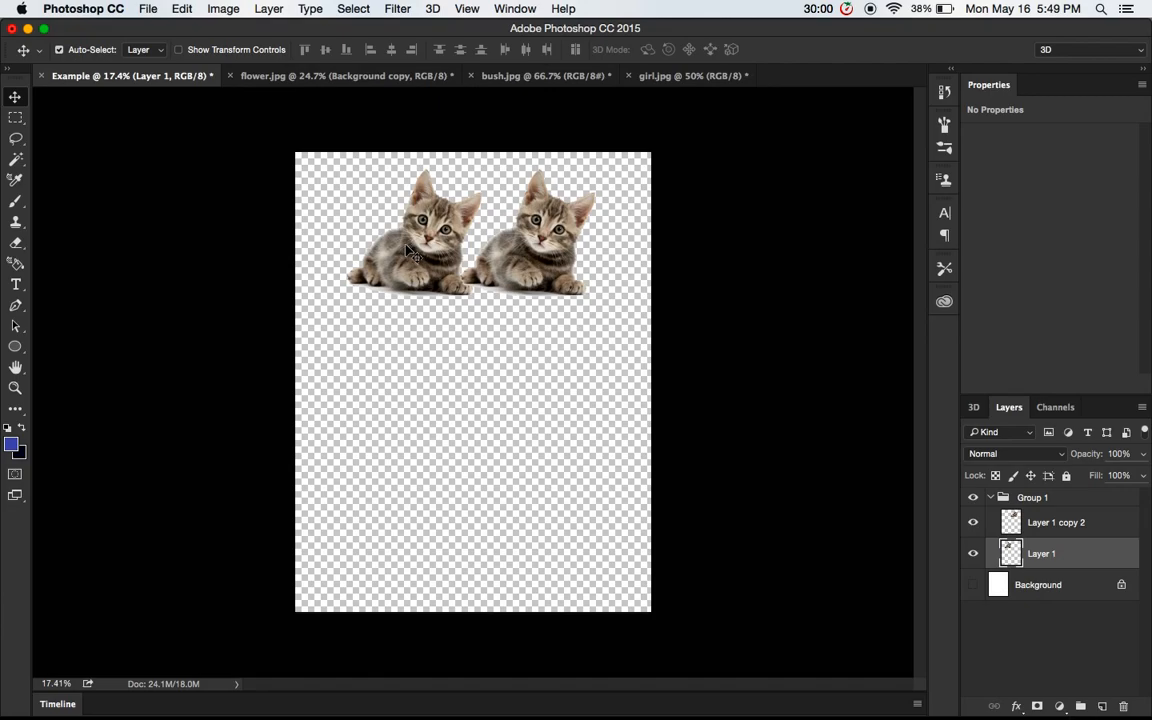
pyautogui.press('BackSpace')
pyautogui.moveTo(490, 243); pyautogui.dragTo(487, 355)
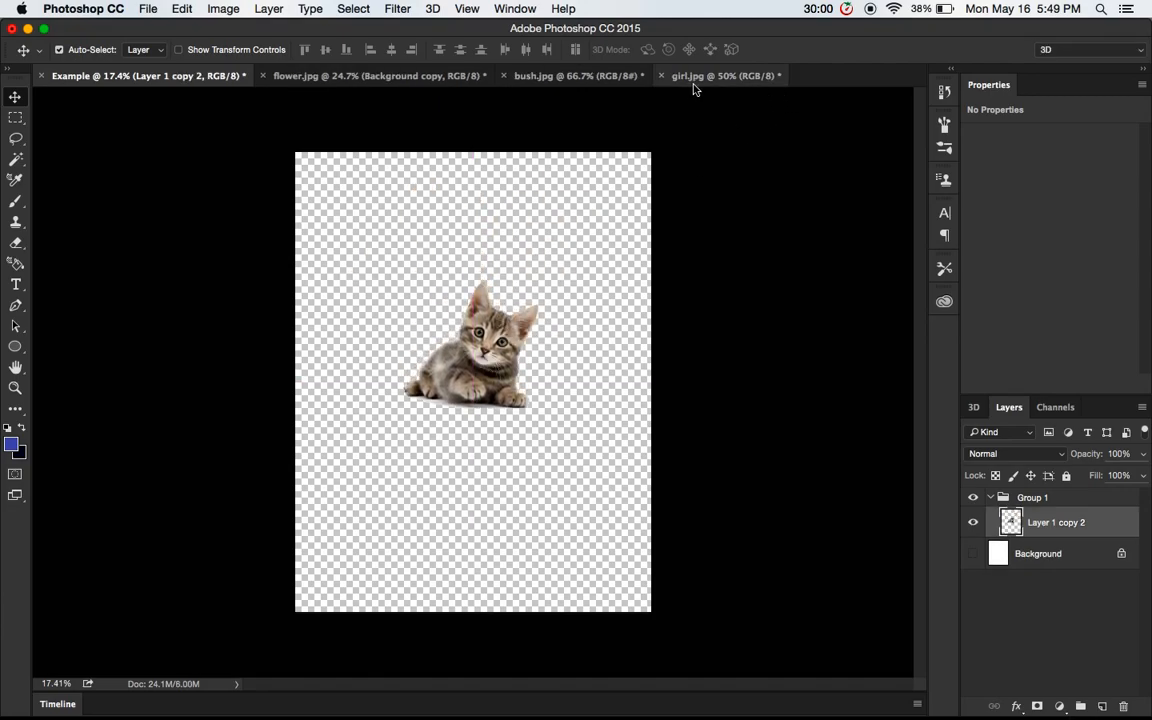
# Create a 3D extrusion from the kitten layer and orbit the camera to an angled view from above
pyautogui.click(433, 9)
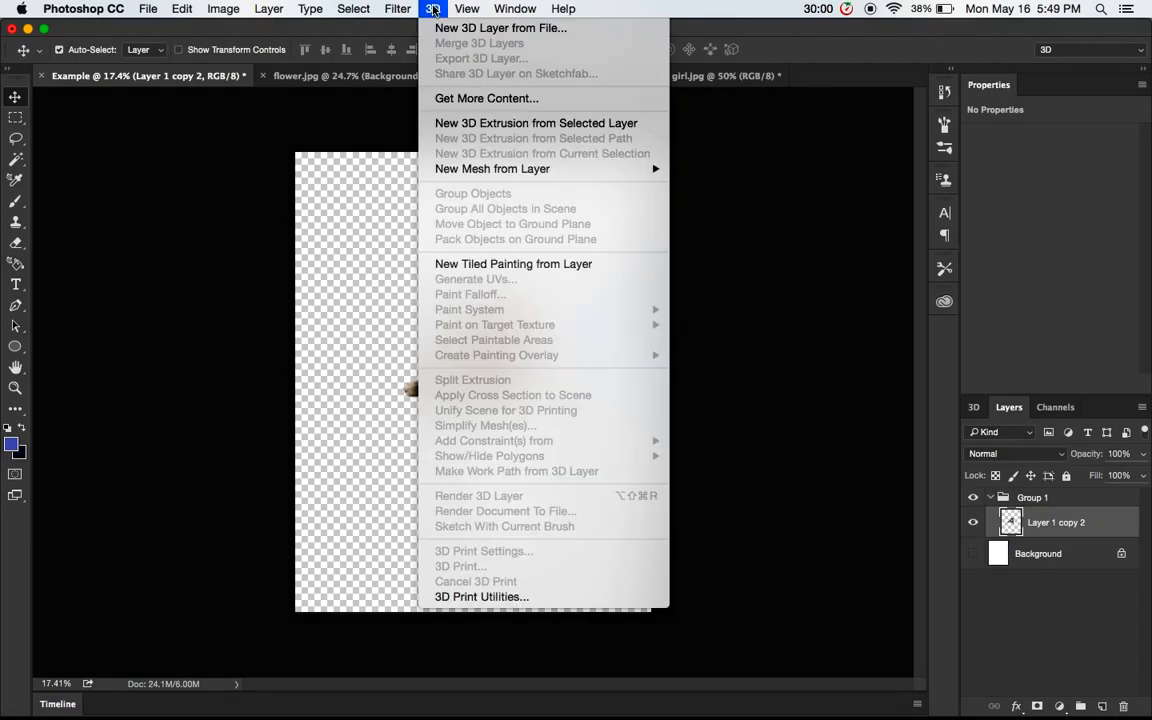
pyautogui.click(534, 124)
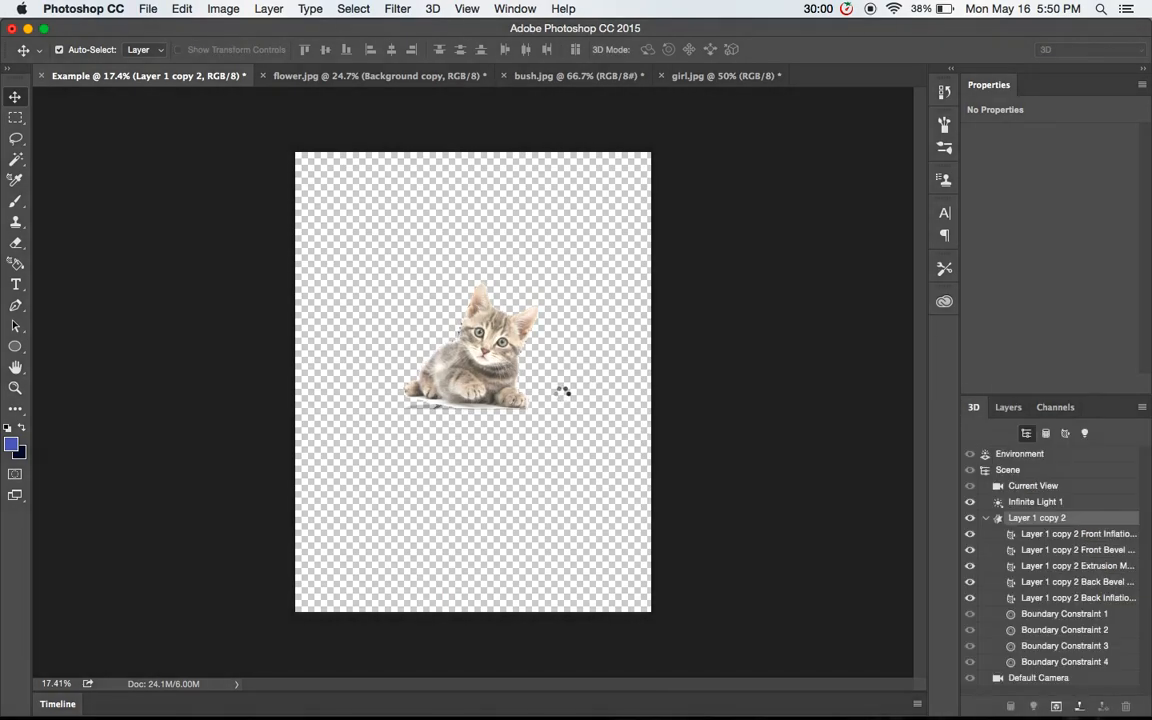
pyautogui.click(787, 245)
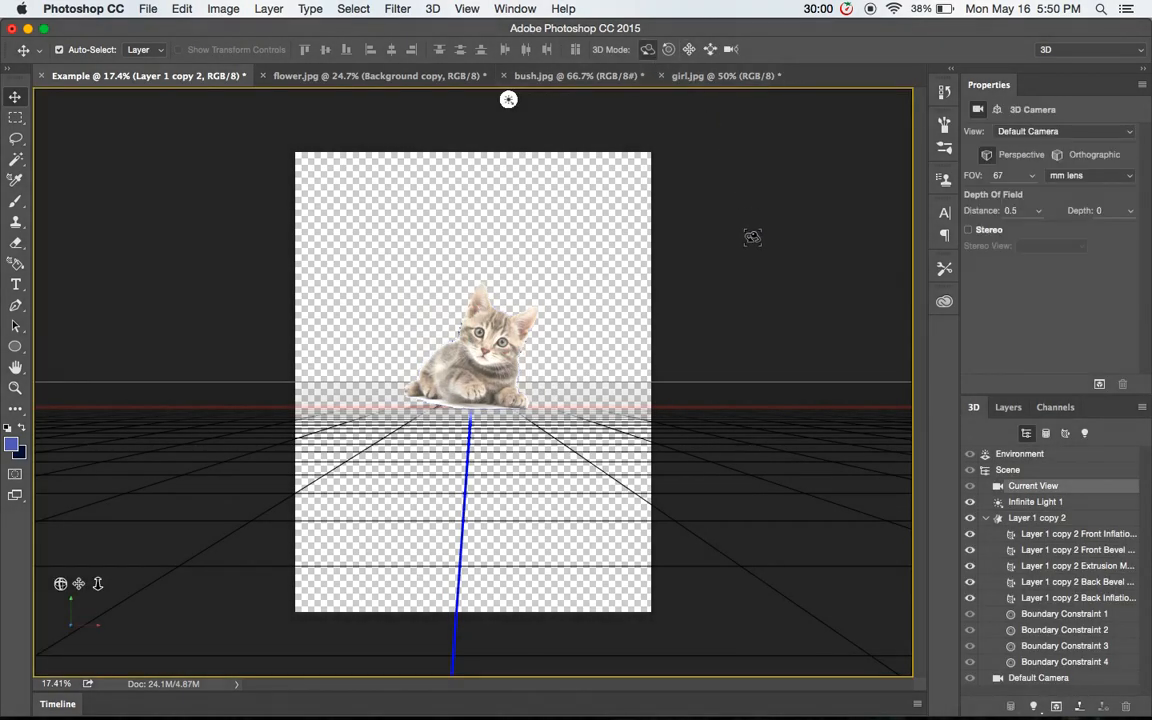
pyautogui.moveTo(771, 283)
pyautogui.mouseDown()
pyautogui.moveTo(807, 257)
pyautogui.moveTo(811, 276)
pyautogui.moveTo(753, 262)
pyautogui.moveTo(776, 283)
pyautogui.moveTo(818, 270)
pyautogui.moveTo(786, 275)
pyautogui.mouseUp()
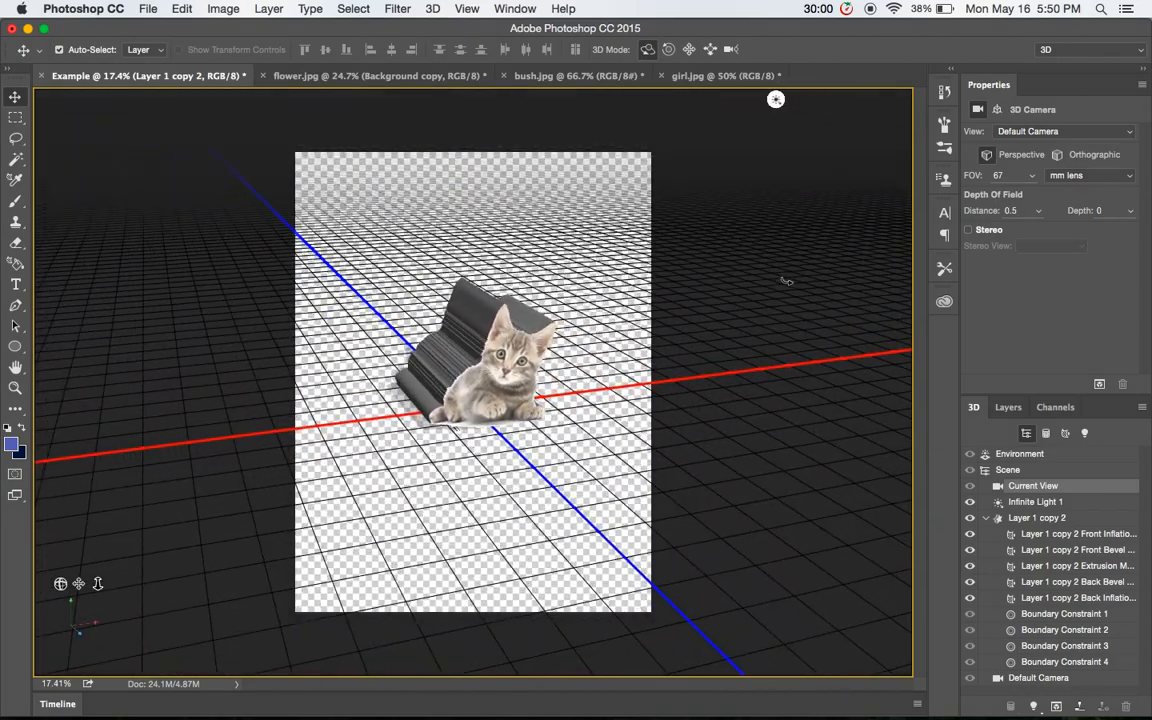
# Select the extruded kitten, rotate it slightly in 3D, and roll it so it tilts counterclockwise
pyautogui.click(495, 338)
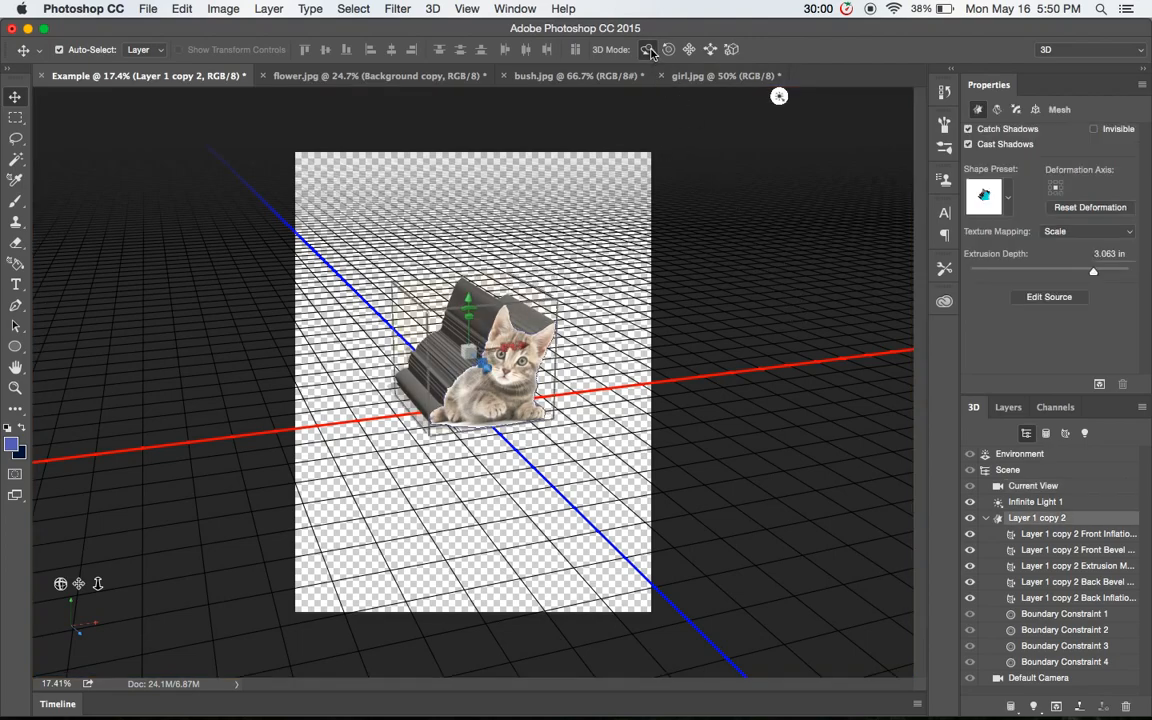
pyautogui.moveTo(762, 308)
pyautogui.mouseDown()
pyautogui.moveTo(740, 288)
pyautogui.moveTo(764, 301)
pyautogui.moveTo(728, 331)
pyautogui.moveTo(733, 285)
pyautogui.moveTo(761, 311)
pyautogui.moveTo(738, 305)
pyautogui.moveTo(755, 302)
pyautogui.mouseUp()
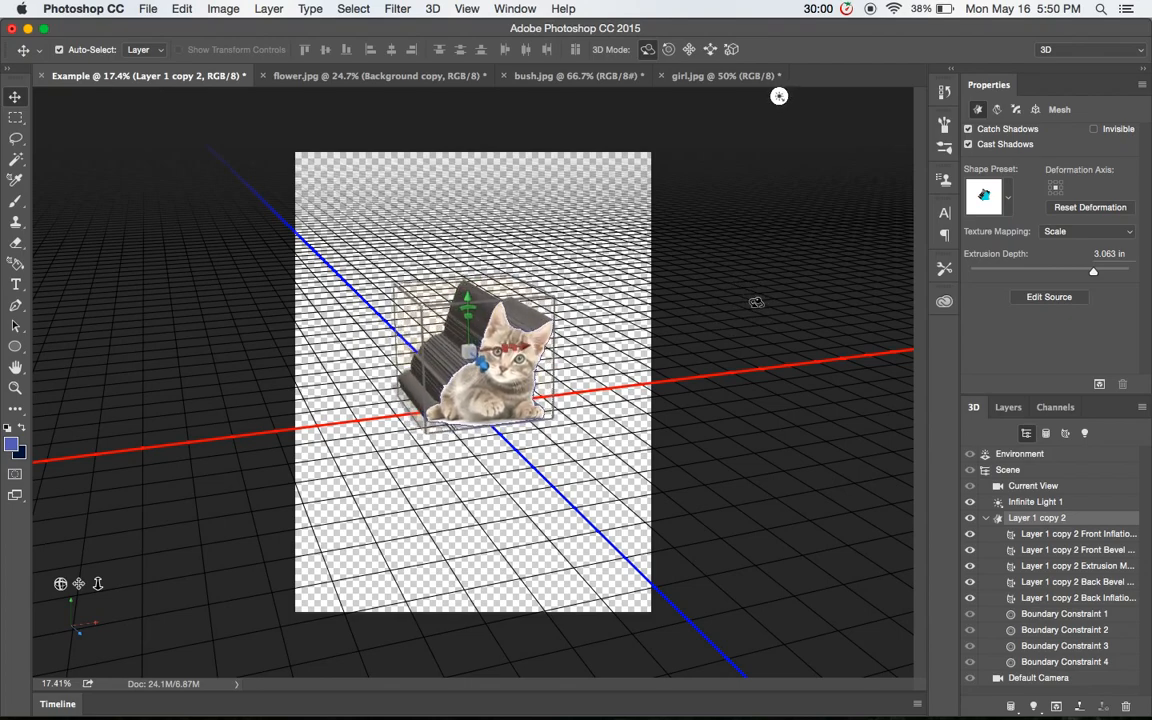
pyautogui.click(668, 49)
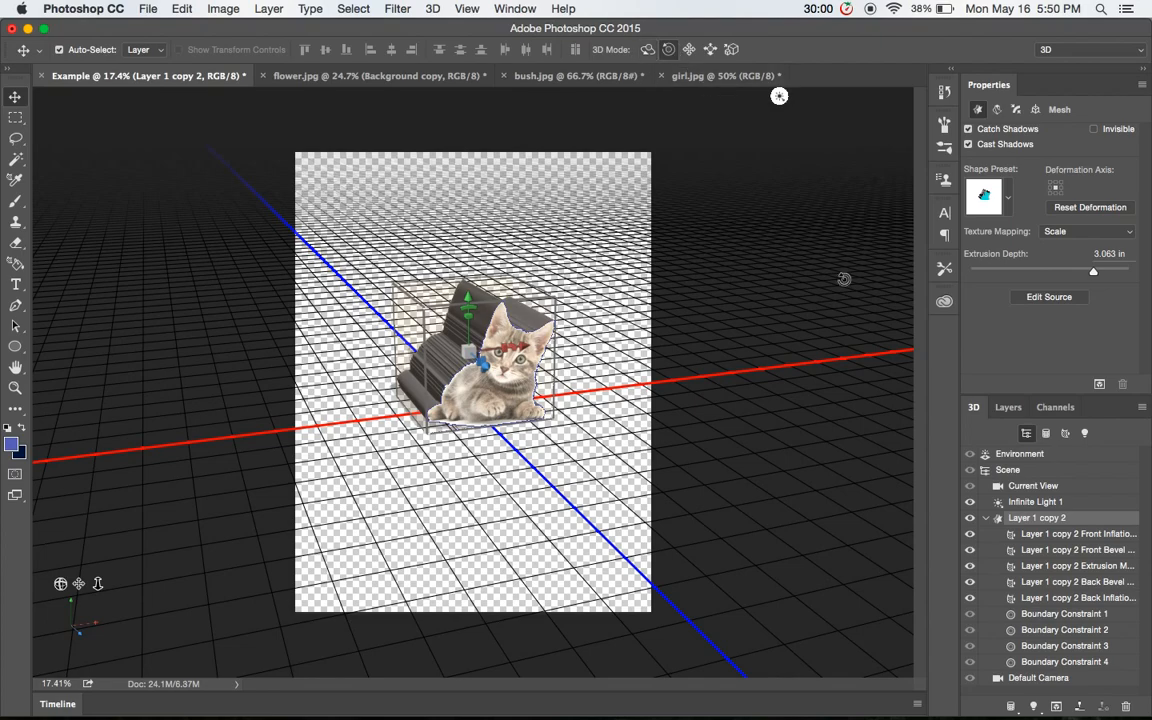
pyautogui.moveTo(842, 282); pyautogui.dragTo(810, 298)
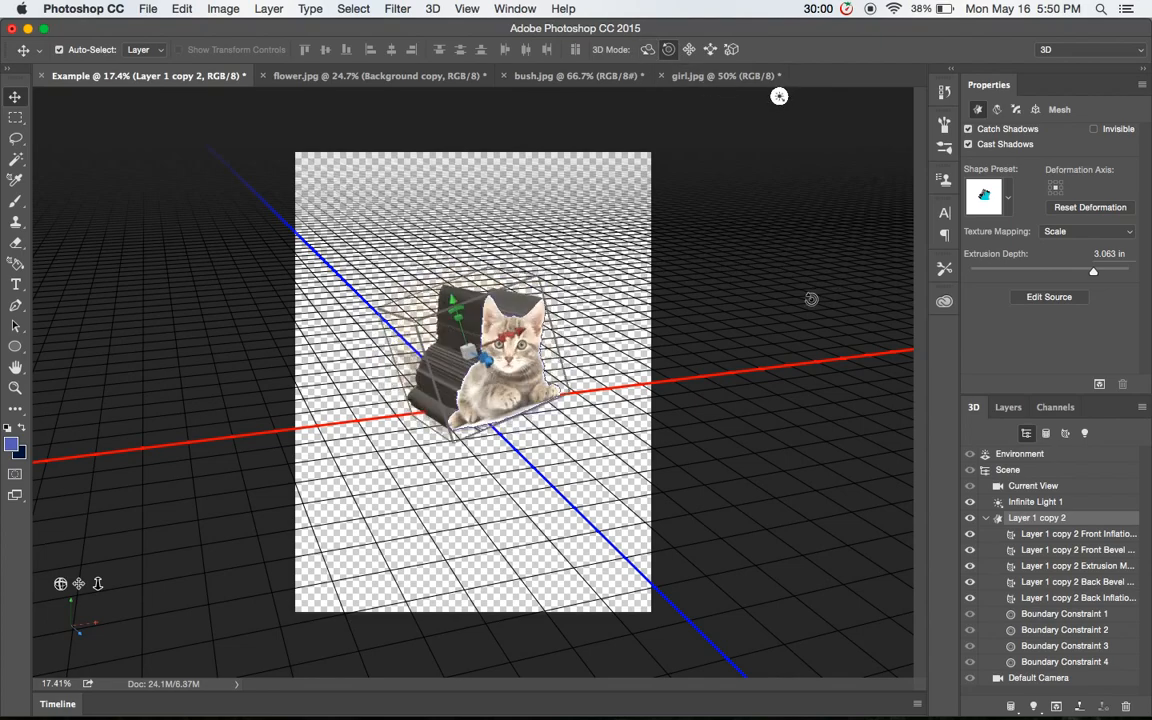
# Pan the 3D kitten slightly to the left and slide it closer to the camera
pyautogui.click(689, 49)
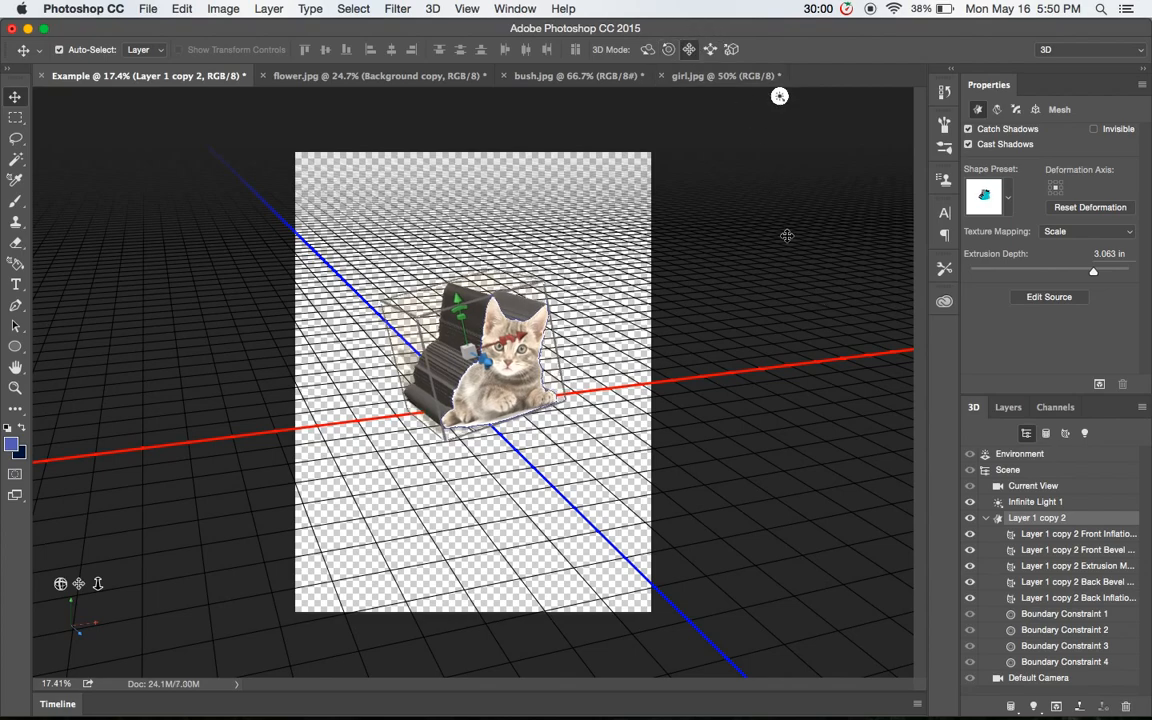
pyautogui.moveTo(777, 260)
pyautogui.mouseDown()
pyautogui.moveTo(766, 239)
pyautogui.moveTo(745, 250)
pyautogui.moveTo(540, 249)
pyautogui.moveTo(792, 257)
pyautogui.moveTo(780, 256)
pyautogui.mouseUp()
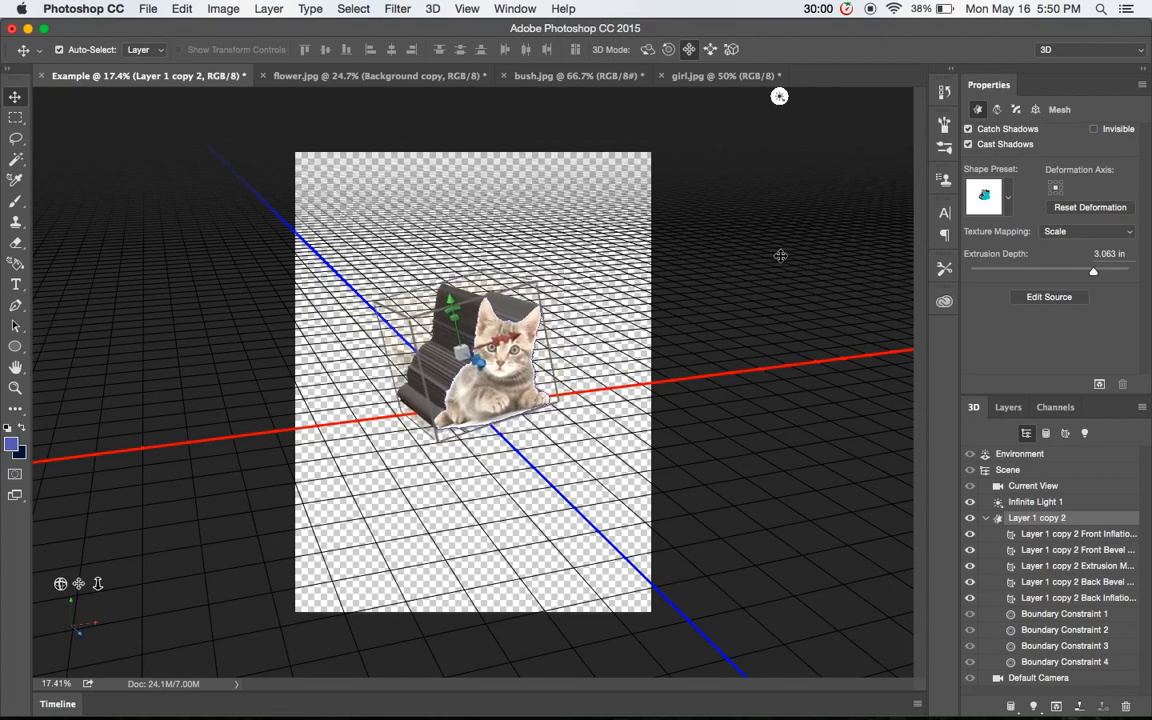
pyautogui.click(710, 50)
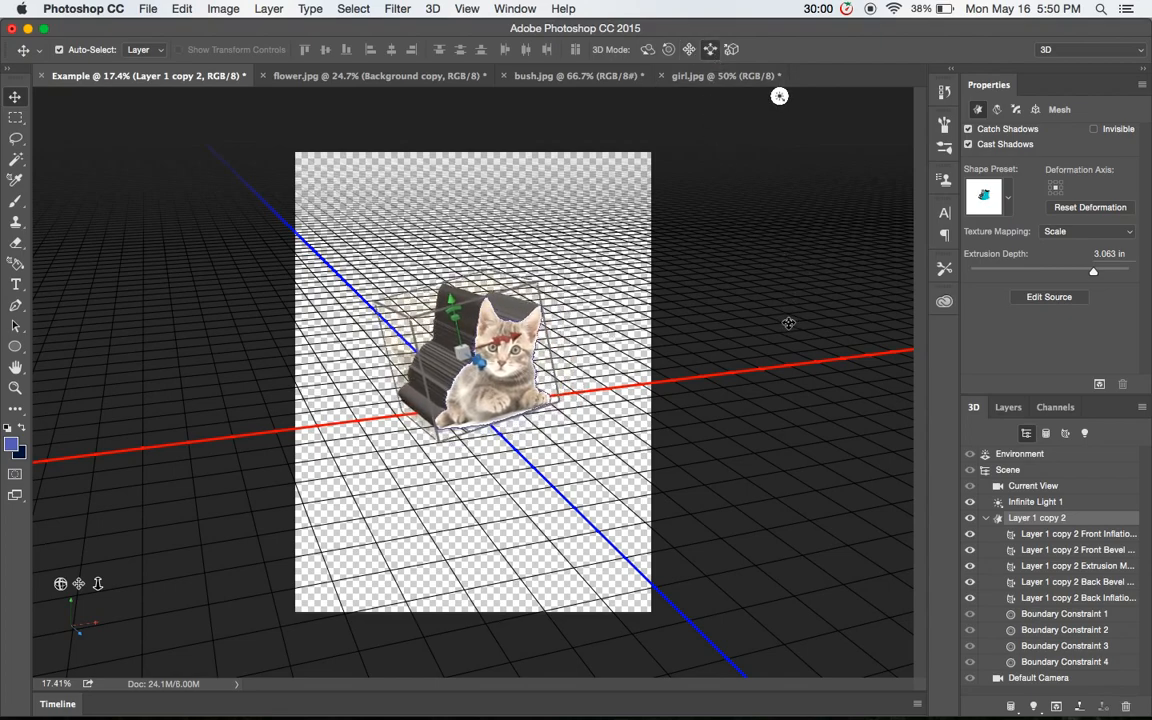
pyautogui.moveTo(789, 299); pyautogui.dragTo(790, 371)
pyautogui.moveTo(778, 554); pyautogui.dragTo(774, 419)
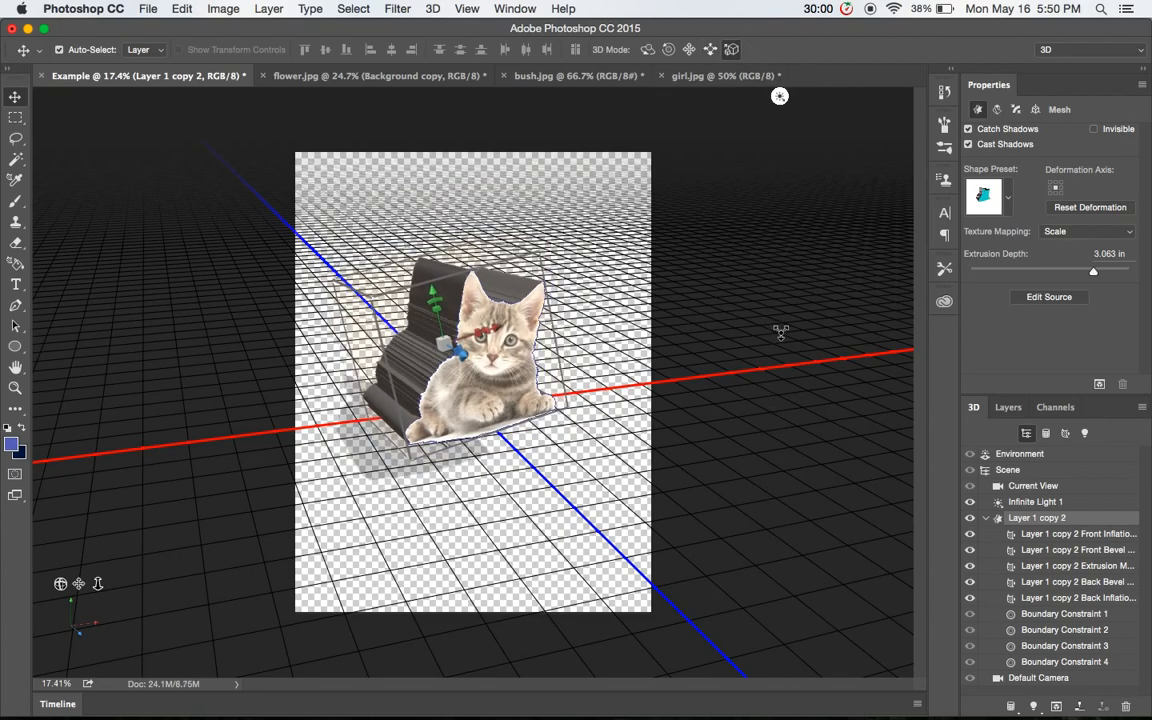
# Scale the 3D kitten up until it nearly fills the canvas width, and select the Background layer
pyautogui.moveTo(780, 333); pyautogui.dragTo(760, 262)
pyautogui.click(648, 49)
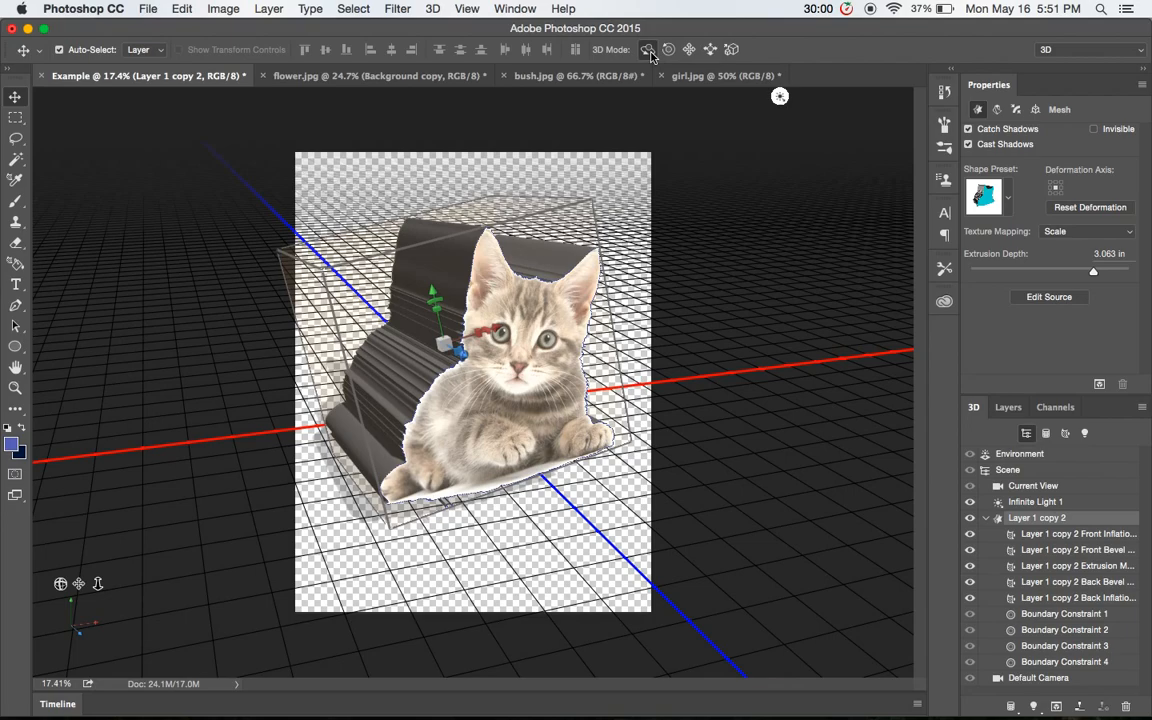
pyautogui.click(829, 213)
pyautogui.click(1004, 407)
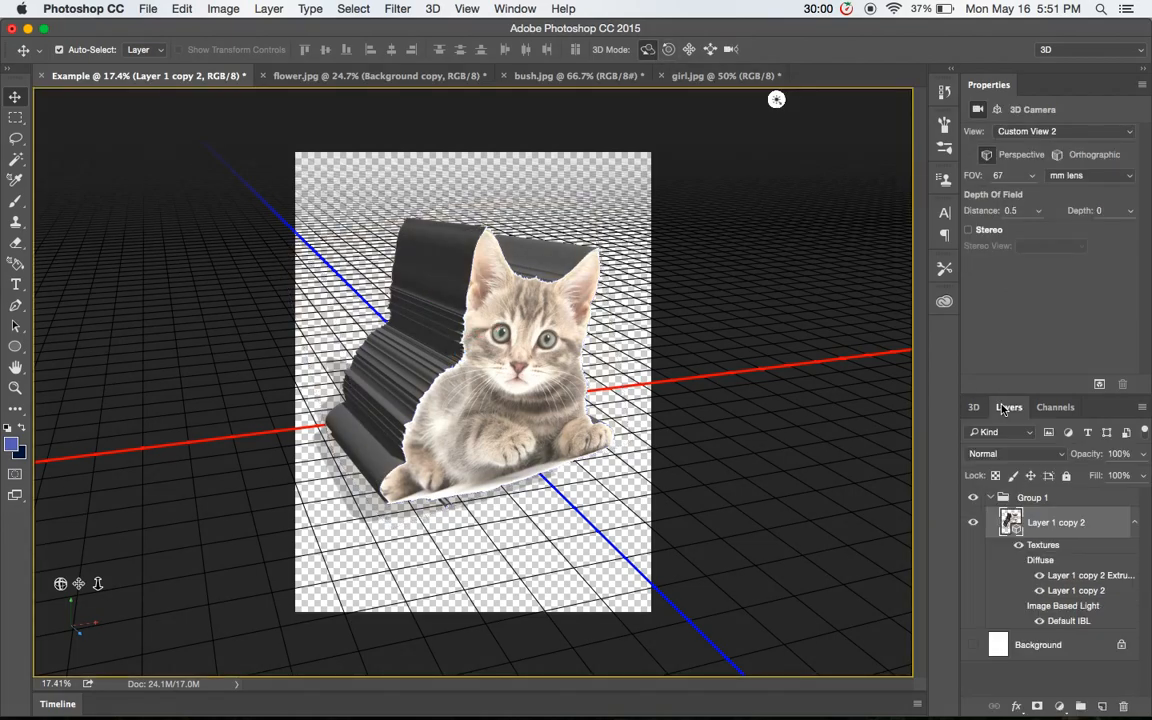
pyautogui.click(1059, 650)
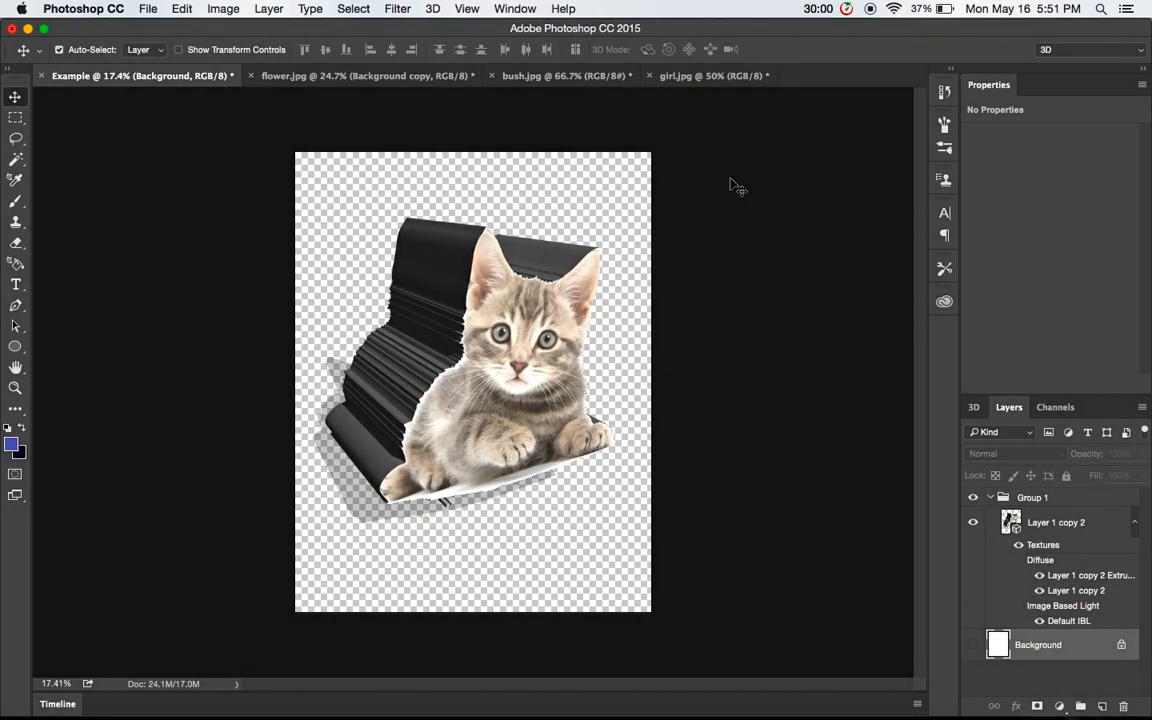
# Copy the pink flower layer from flower.jpg into the center of the bush.jpg document with the Move tool
pyautogui.click(560, 76)
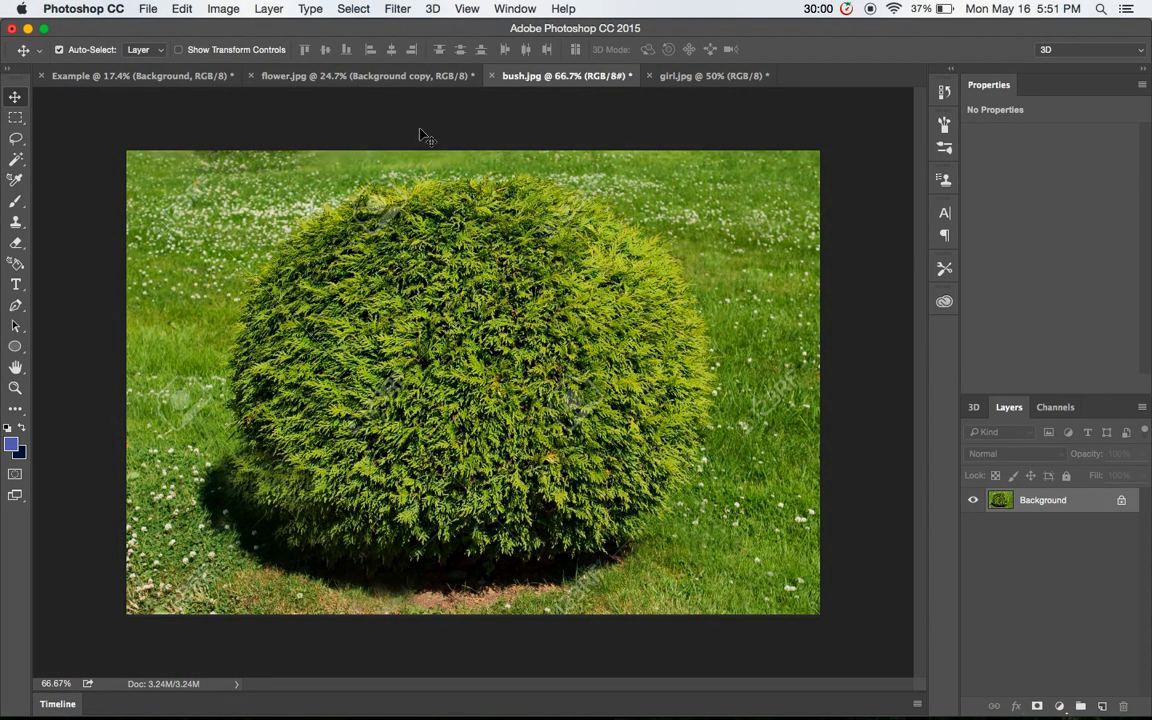
pyautogui.click(352, 76)
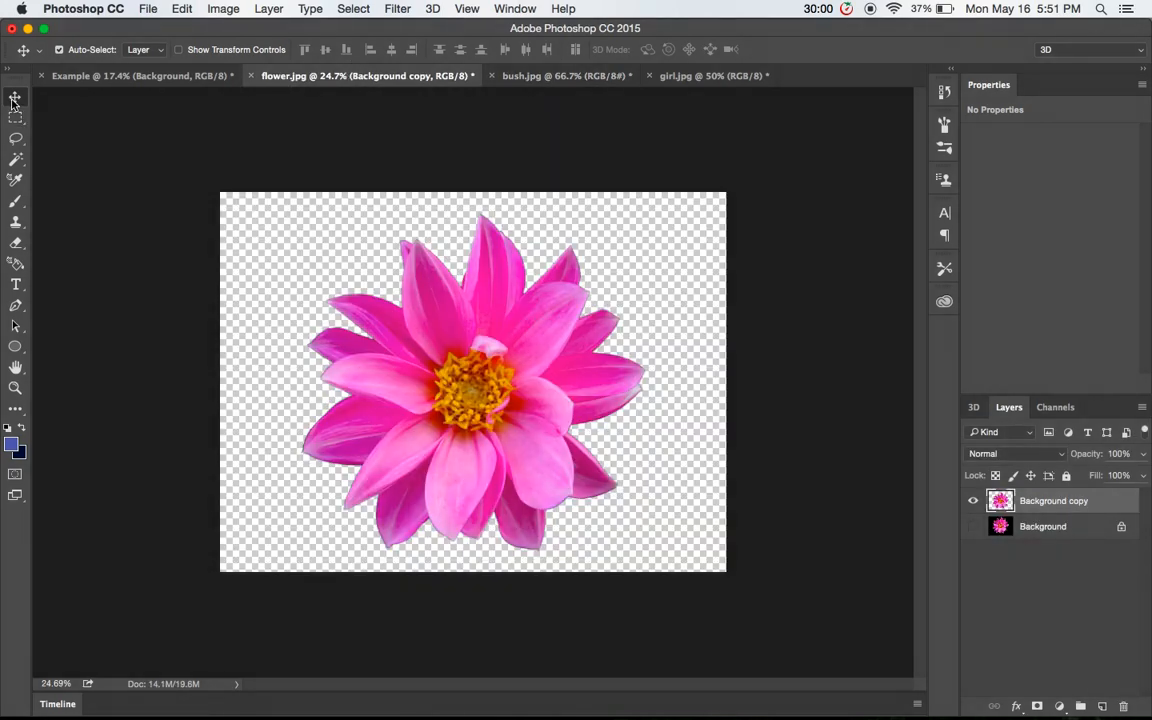
pyautogui.click(520, 76)
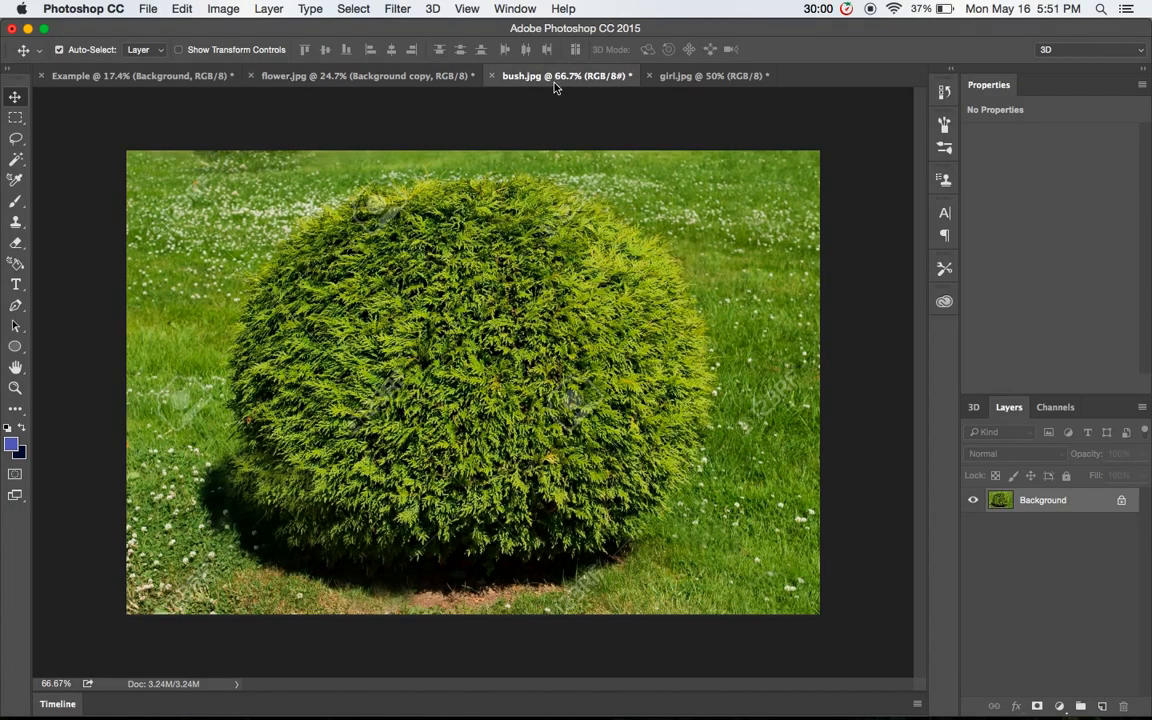
pyautogui.click(320, 75)
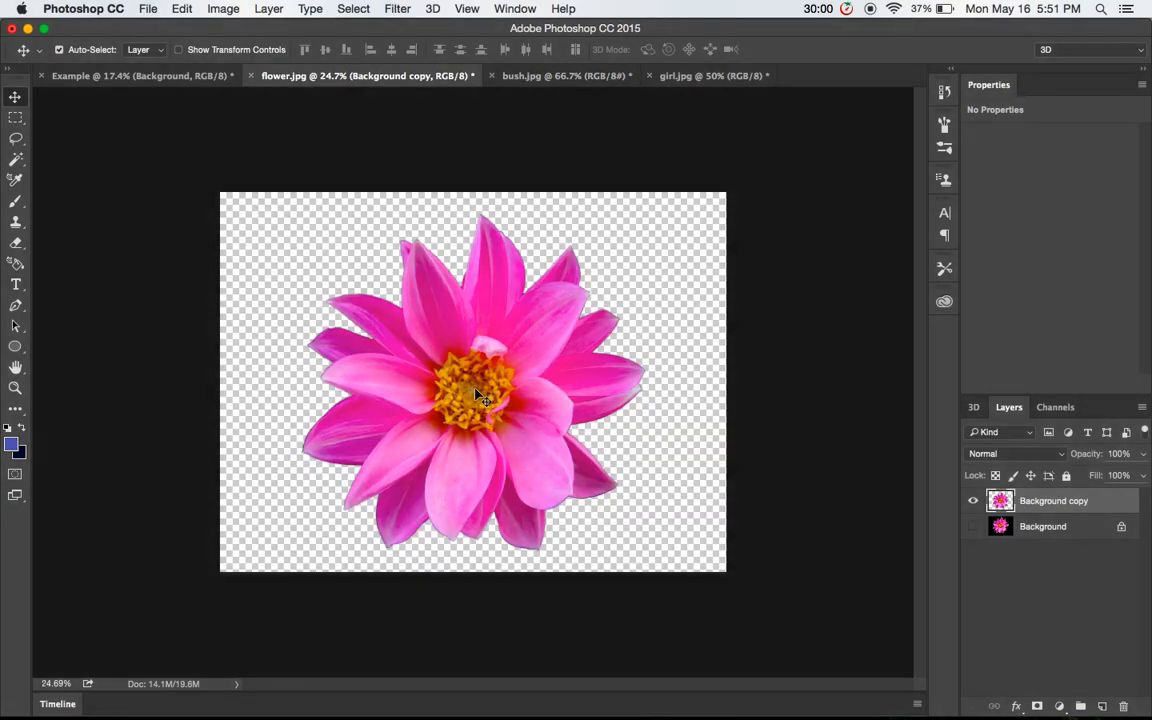
pyautogui.moveTo(478, 395); pyautogui.dragTo(548, 79)
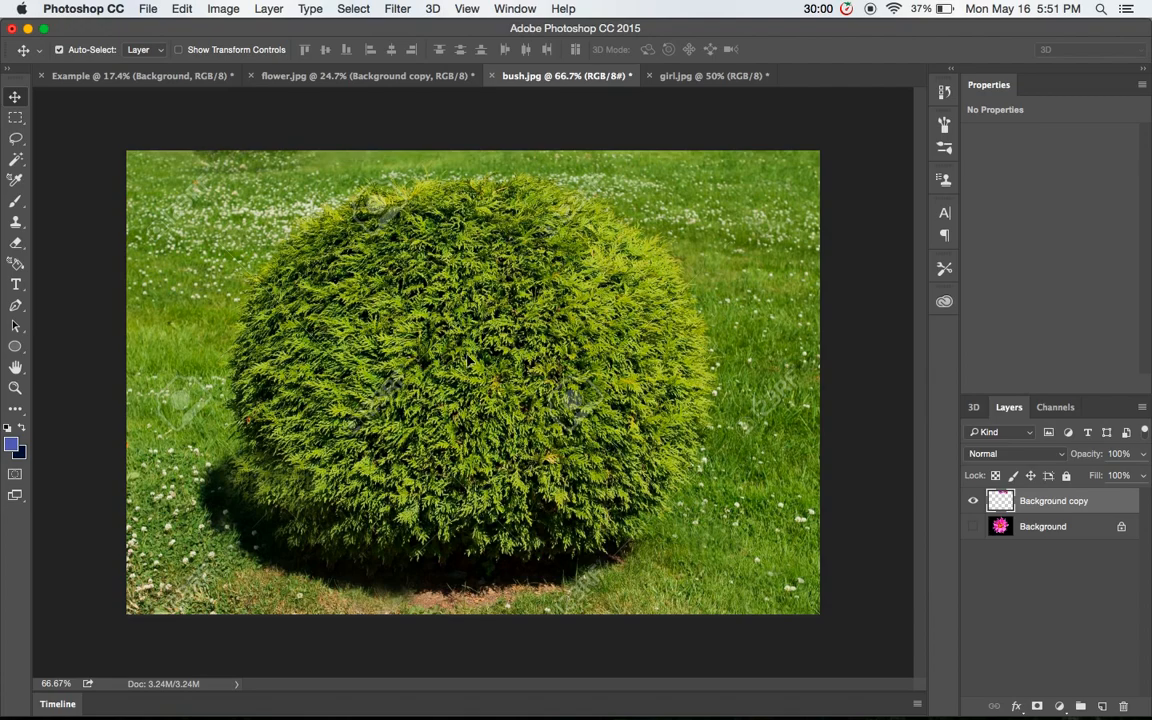
pyautogui.moveTo(469, 360); pyautogui.dragTo(467, 360)
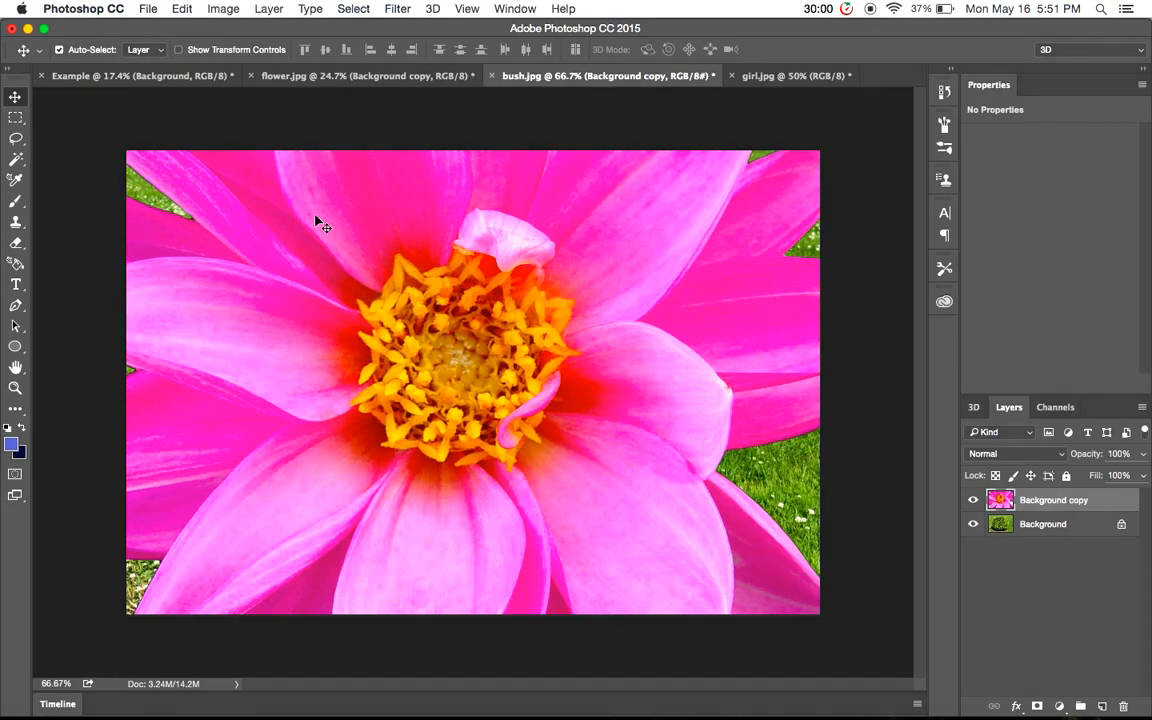
# Turn on transform controls and scale the oversized flower layer down to 5.40%, leaving it as a small bloom on the bush
pyautogui.moveTo(213, 181); pyautogui.dragTo(527, 481)
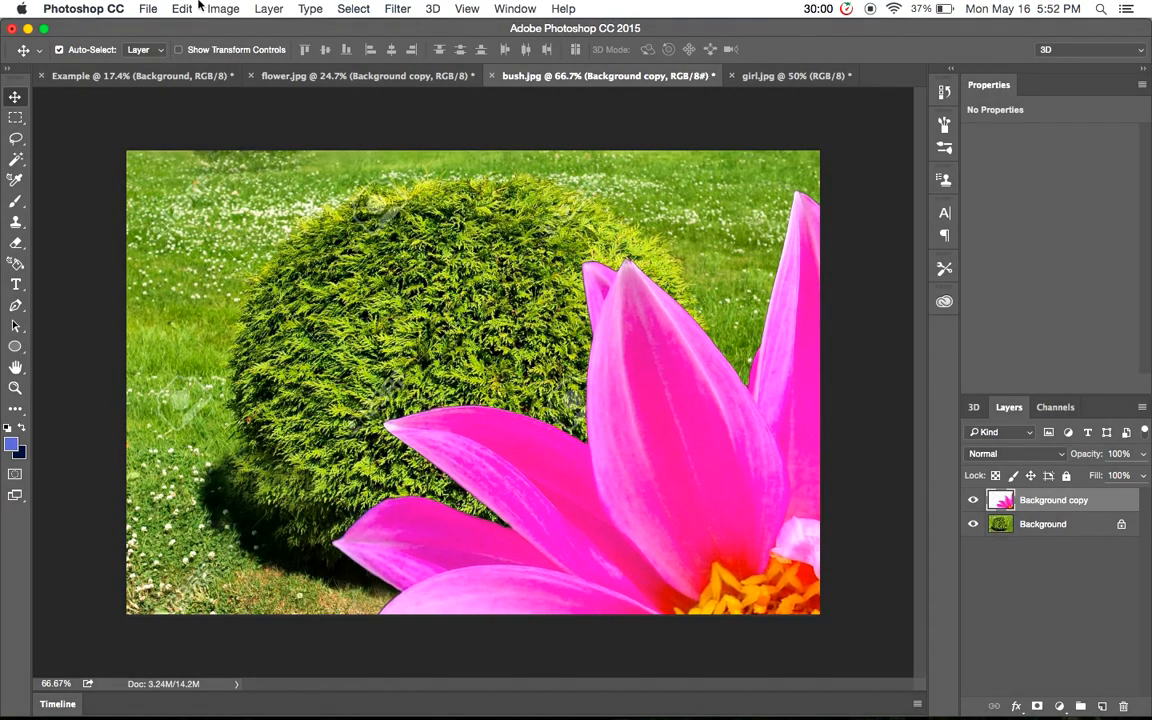
pyautogui.click(179, 51)
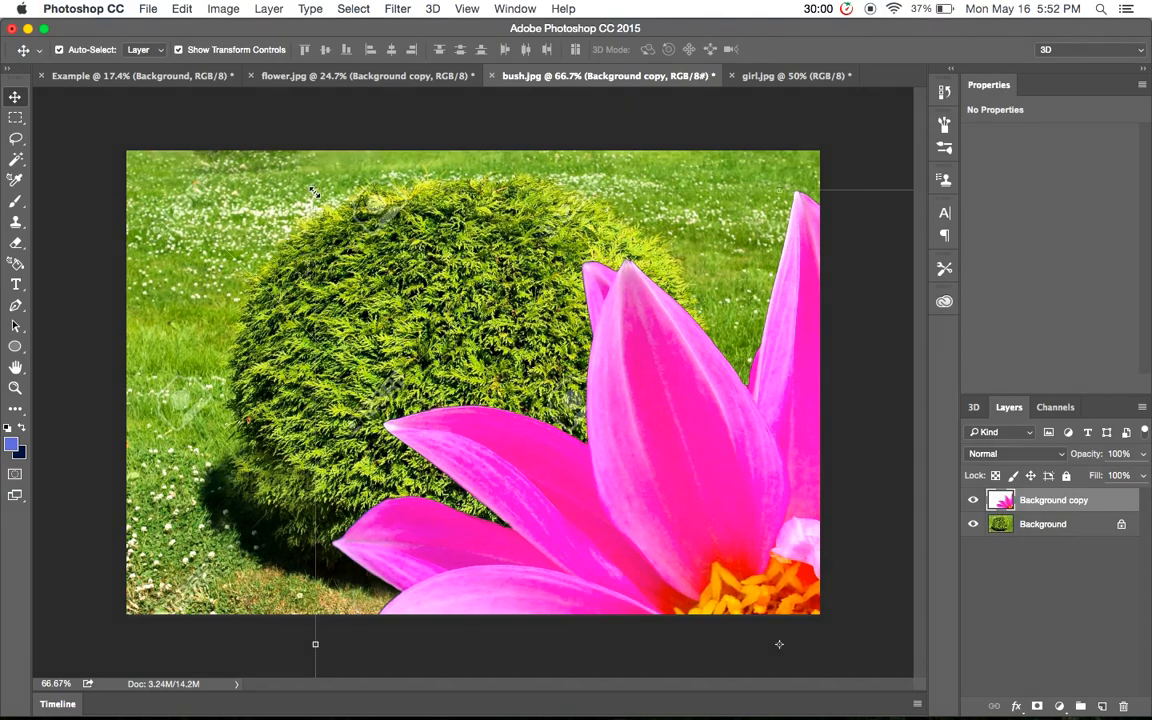
pyautogui.moveTo(313, 190); pyautogui.dragTo(670, 531)
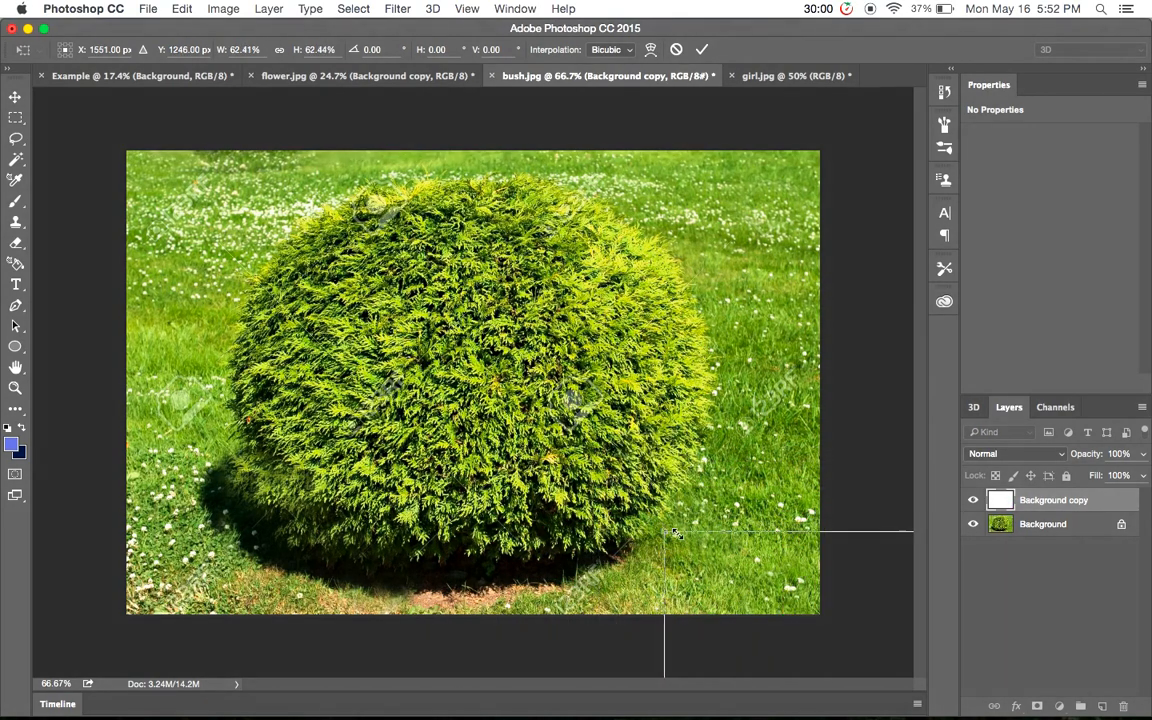
pyautogui.moveTo(764, 598); pyautogui.dragTo(224, 173)
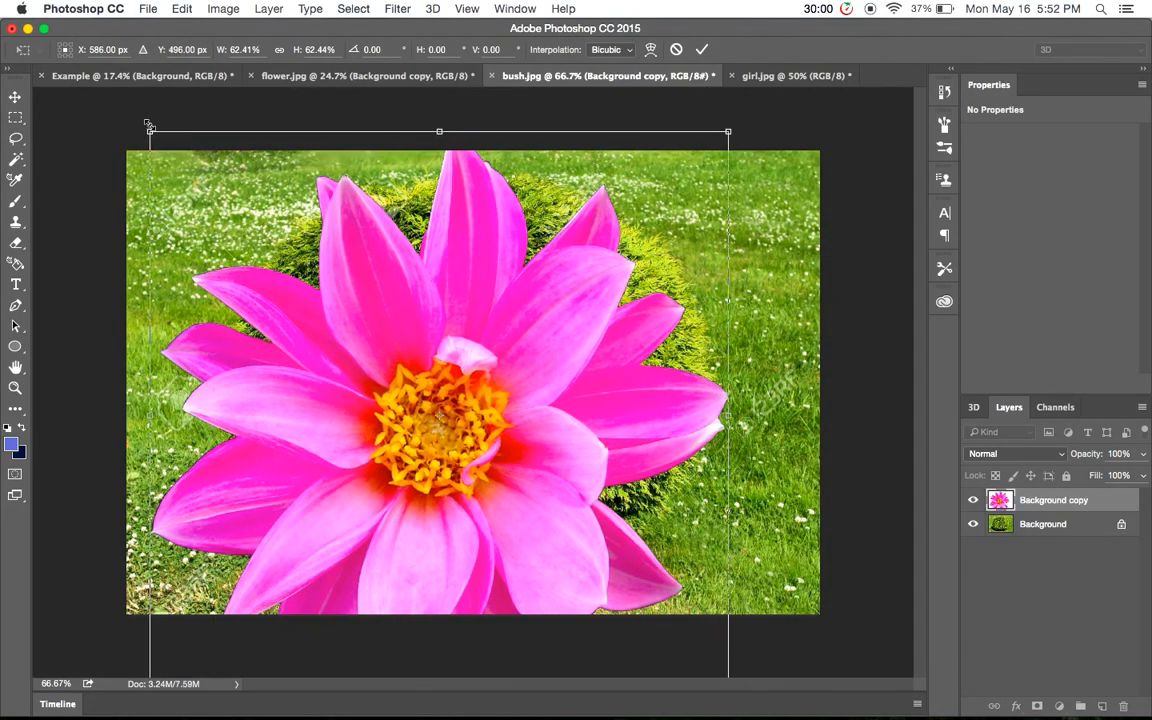
pyautogui.moveTo(148, 130); pyautogui.dragTo(476, 508)
pyautogui.moveTo(606, 585); pyautogui.dragTo(430, 342)
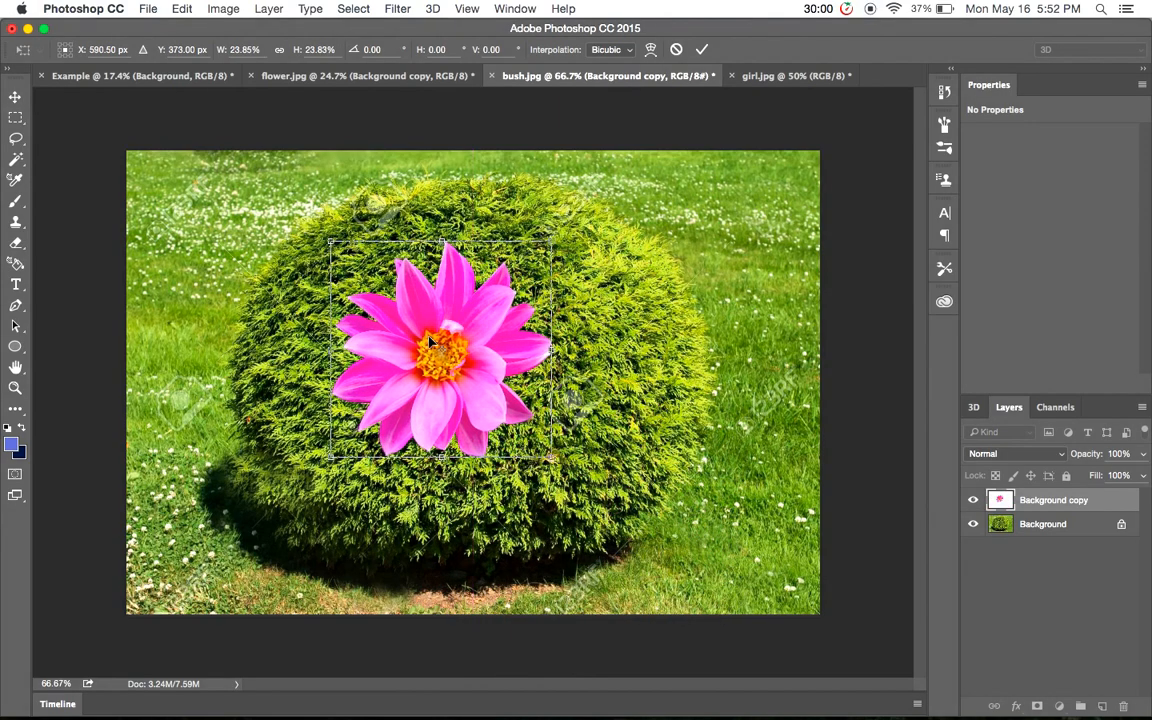
pyautogui.moveTo(327, 238); pyautogui.dragTo(484, 420)
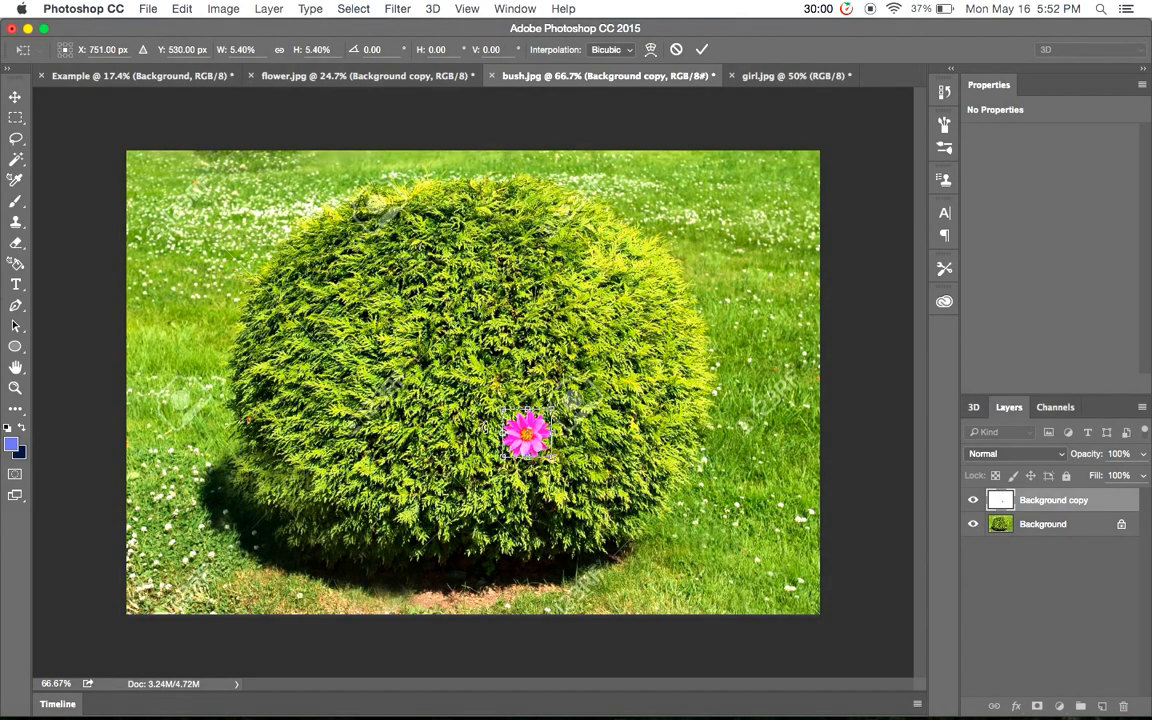
pyautogui.press('Return')
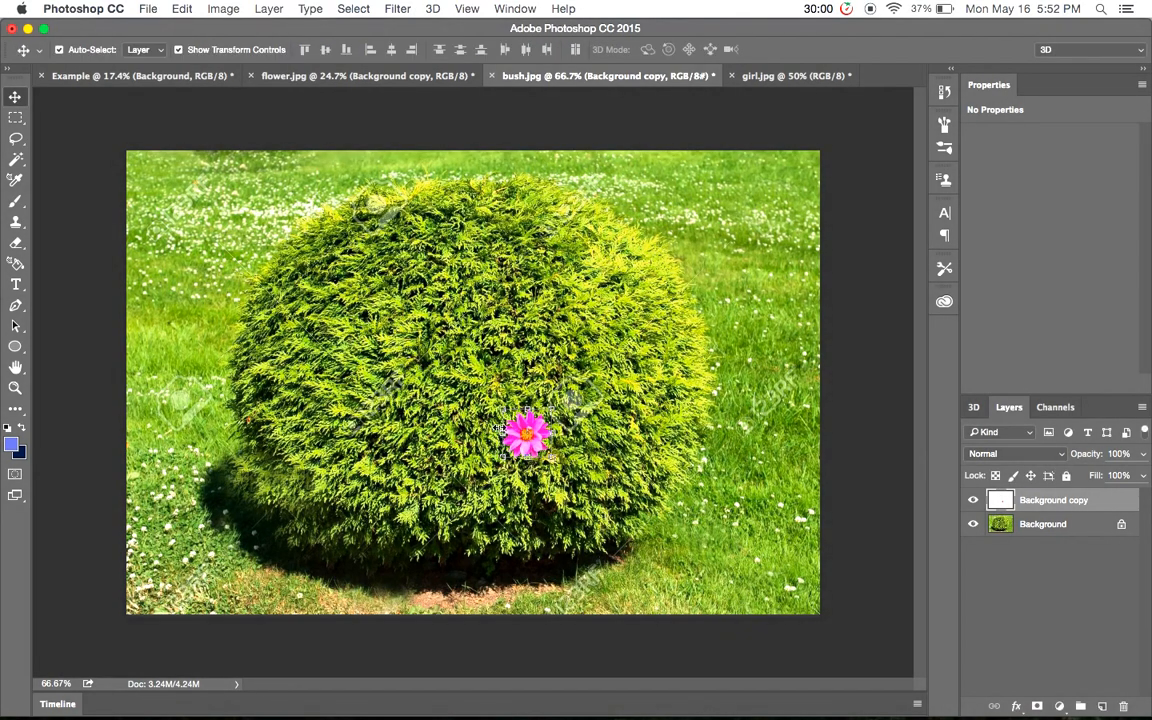
# Turn off transform controls, move the flower to the bush's center, and place three duplicates at its upper left, lower left and upper right
pyautogui.click(178, 50)
pyautogui.moveTo(528, 431); pyautogui.dragTo(474, 381)
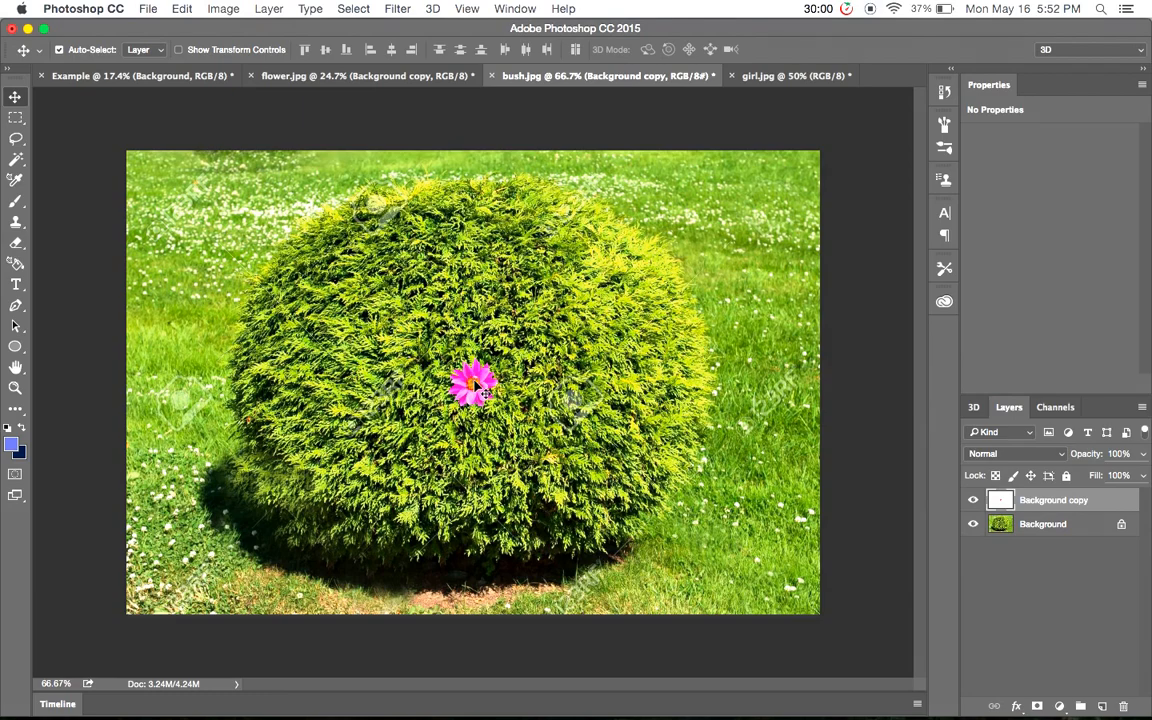
pyautogui.moveTo(476, 384); pyautogui.dragTo(413, 318)
pyautogui.moveTo(476, 378); pyautogui.dragTo(360, 447)
pyautogui.moveTo(490, 379); pyautogui.dragTo(555, 289)
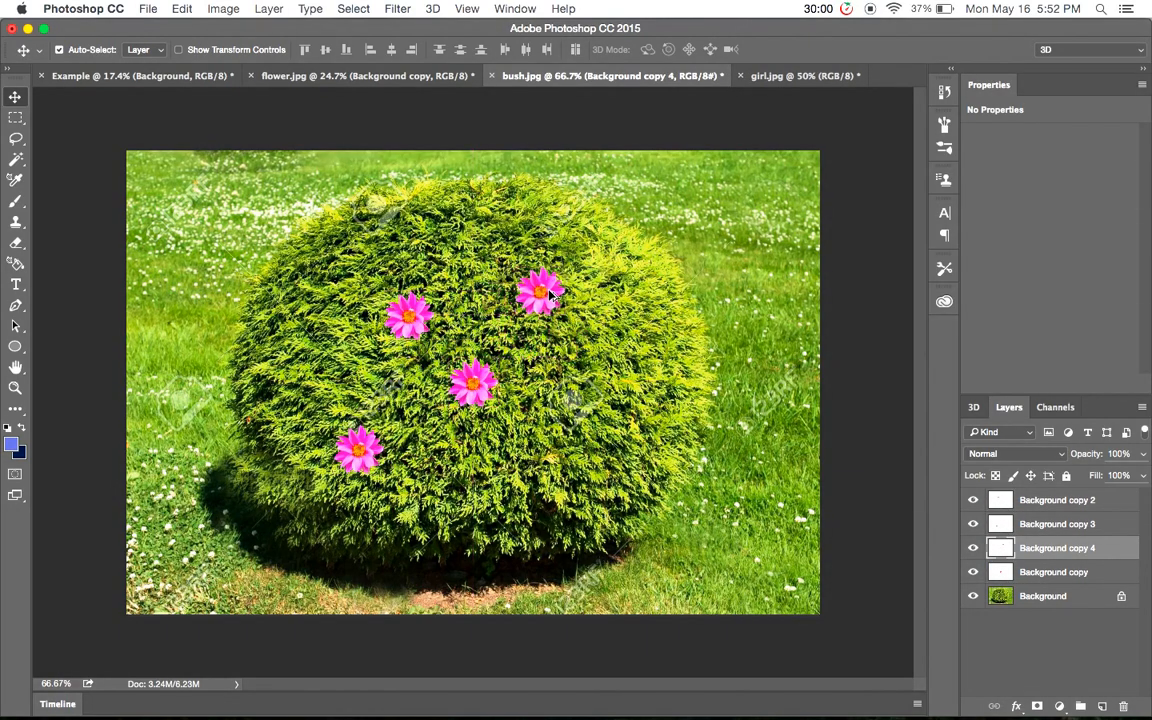
# Duplicate the central flower six more times, spreading the copies around the bush's left, right, upper and lower areas
pyautogui.click(478, 393)
pyautogui.moveTo(478, 393); pyautogui.dragTo(596, 500)
pyautogui.moveTo(476, 378); pyautogui.dragTo(323, 287)
pyautogui.moveTo(472, 388); pyautogui.dragTo(627, 321)
pyautogui.moveTo(483, 397); pyautogui.dragTo(271, 425)
pyautogui.moveTo(476, 388); pyautogui.dragTo(507, 522)
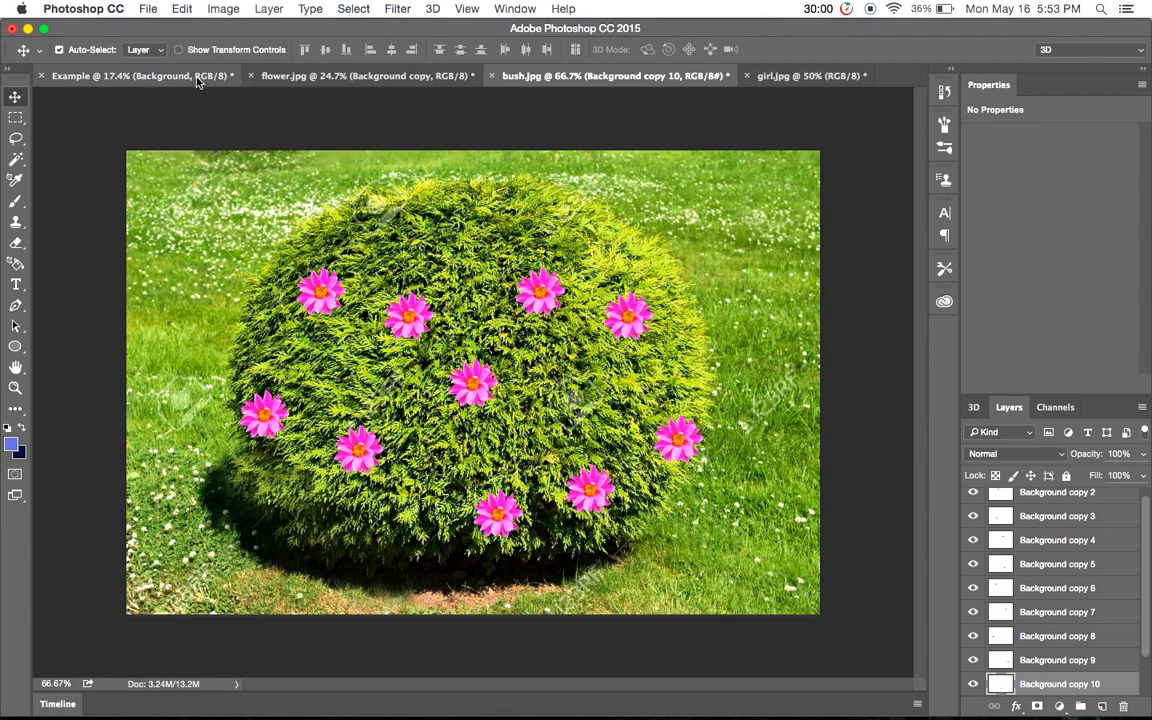
# Turn on transform controls, scale the flower at the bush's right edge to about 70%, and rotate it 90°
pyautogui.click(178, 49)
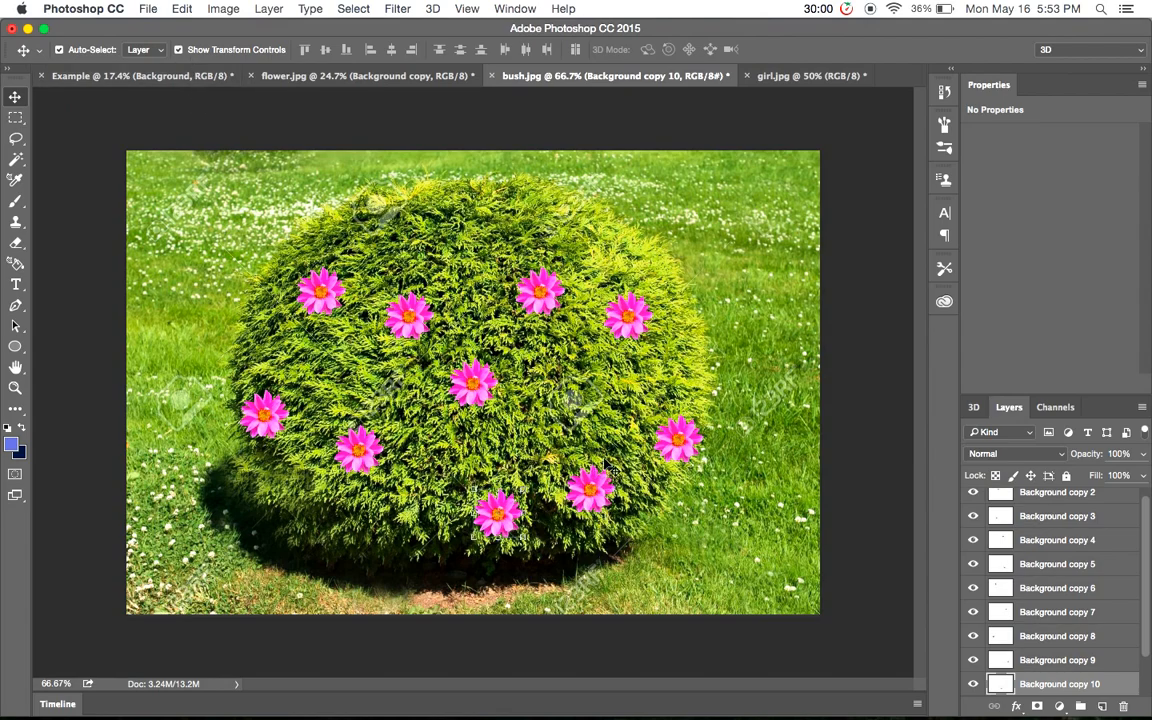
pyautogui.click(677, 442)
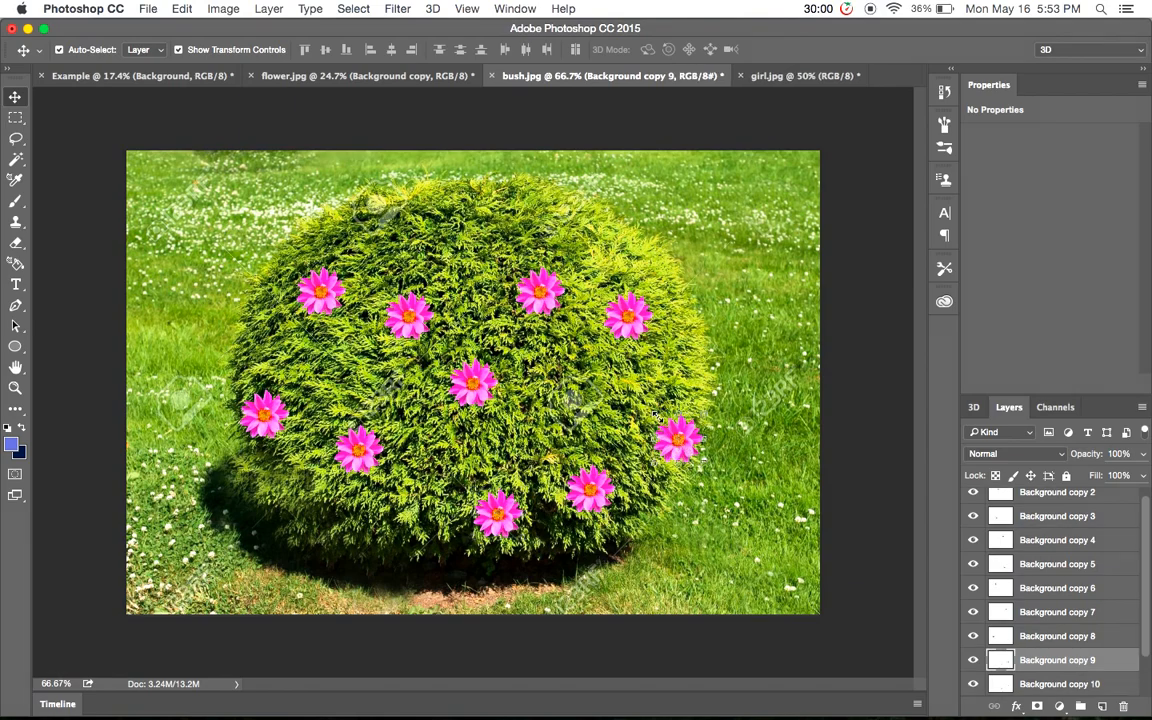
pyautogui.hotkey('ctrl', 't')
pyautogui.moveTo(657, 420); pyautogui.dragTo(673, 432)
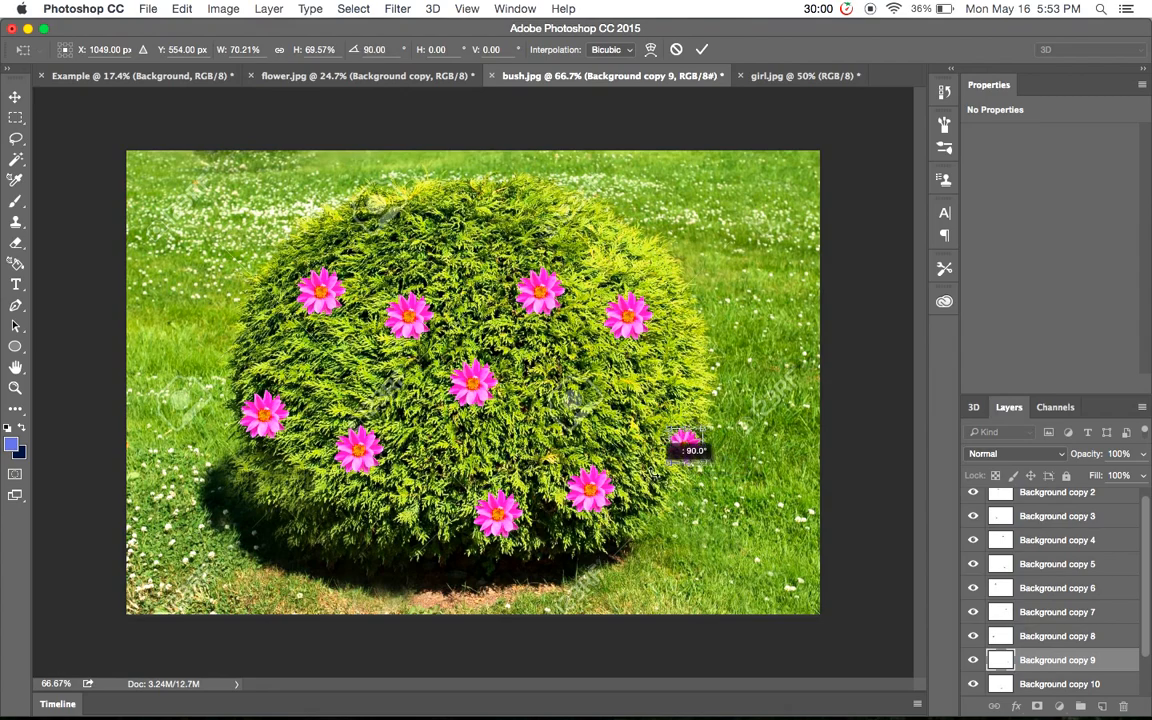
pyautogui.press('Return')
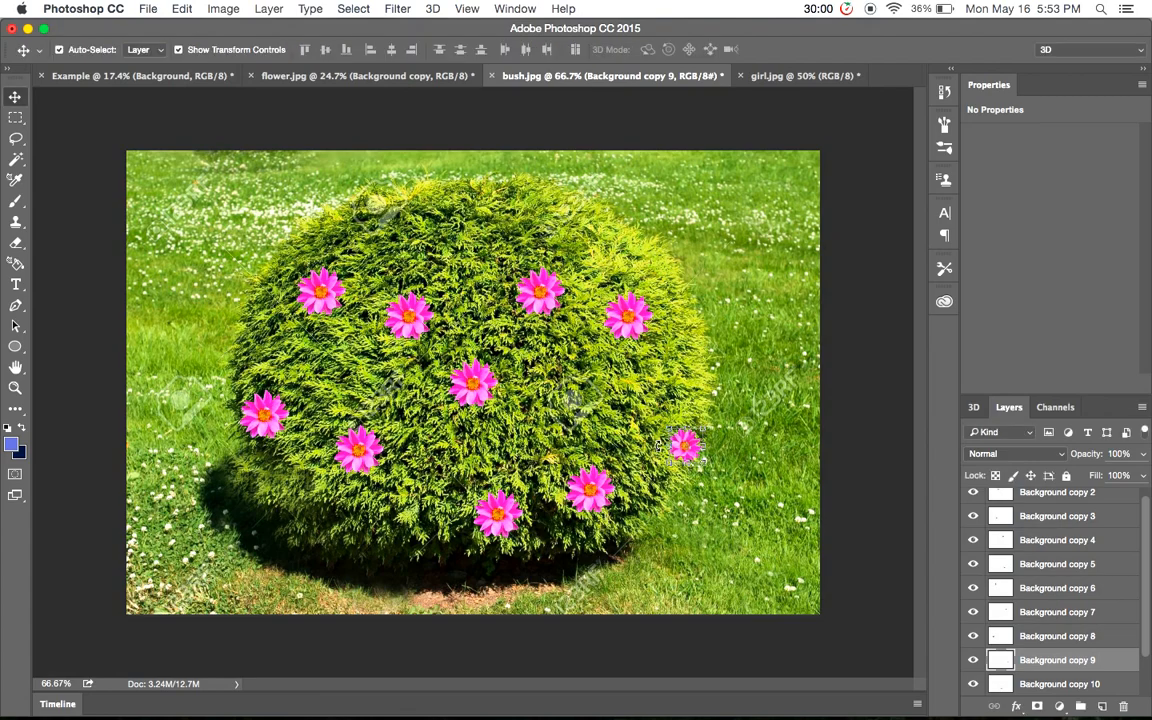
# Scale the upper-right flower to about 113% rotated 120°, and the upper-middle flower to about 80% rotated about 39°
pyautogui.click(616, 306)
pyautogui.moveTo(604, 292); pyautogui.dragTo(598, 285)
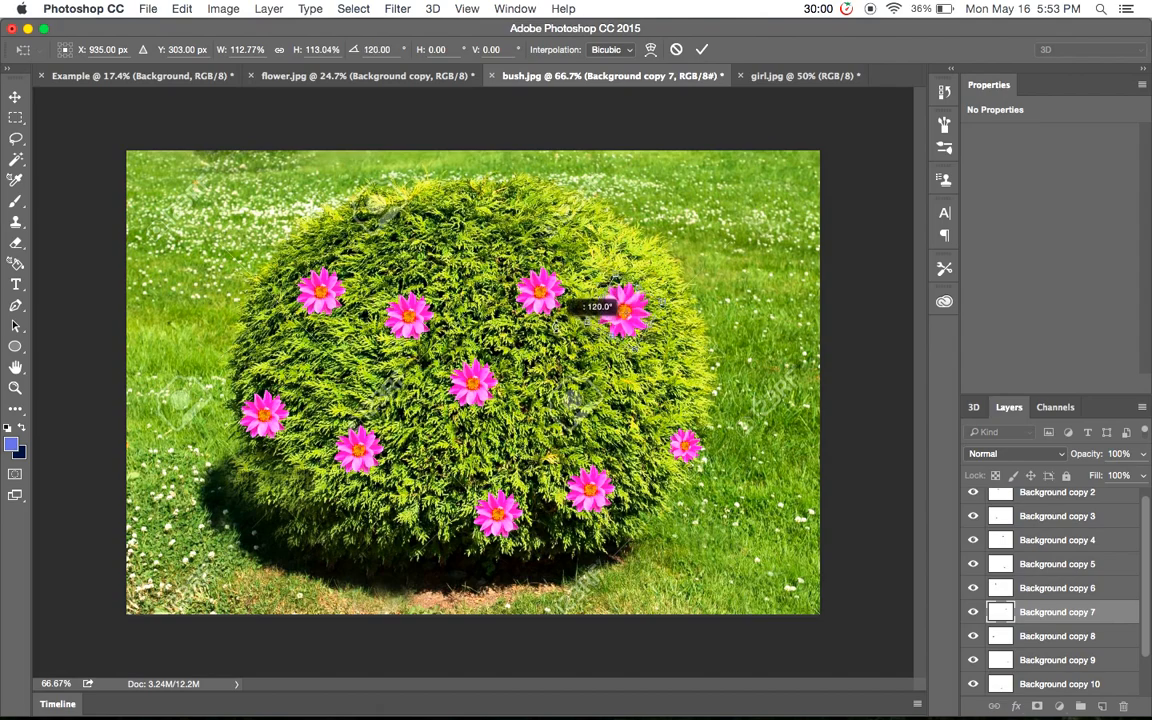
pyautogui.press('Return')
pyautogui.click(520, 285)
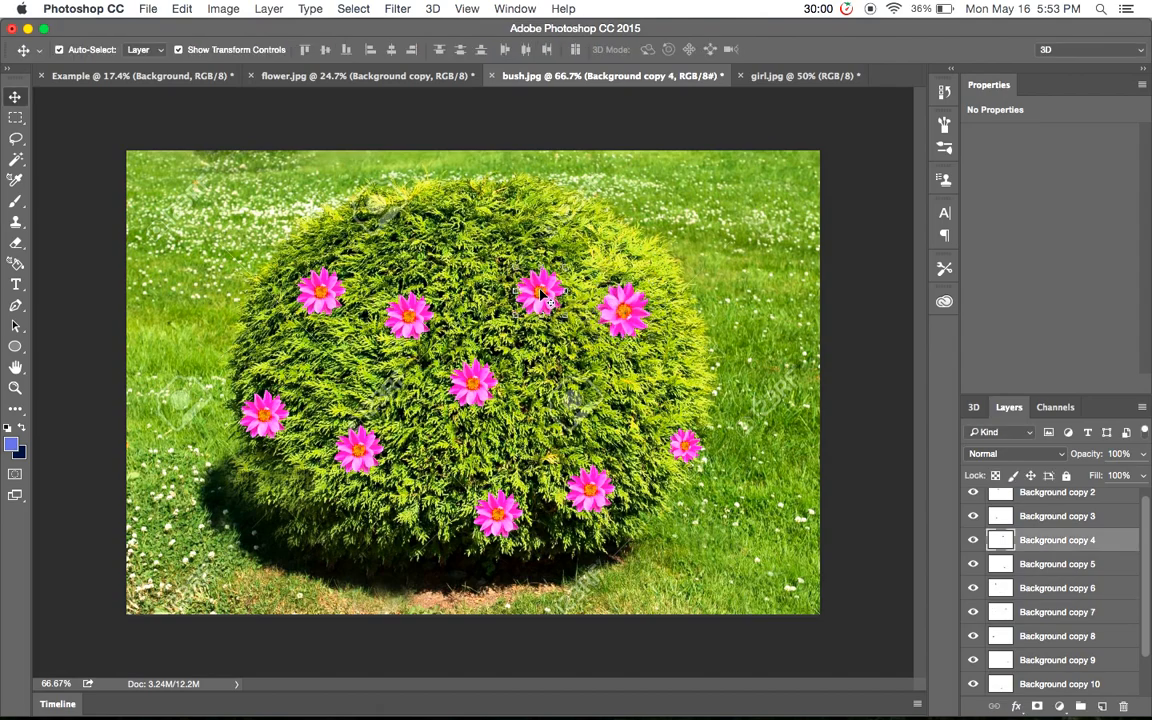
pyautogui.hotkey('ctrl', 't')
pyautogui.moveTo(565, 268); pyautogui.dragTo(556, 277)
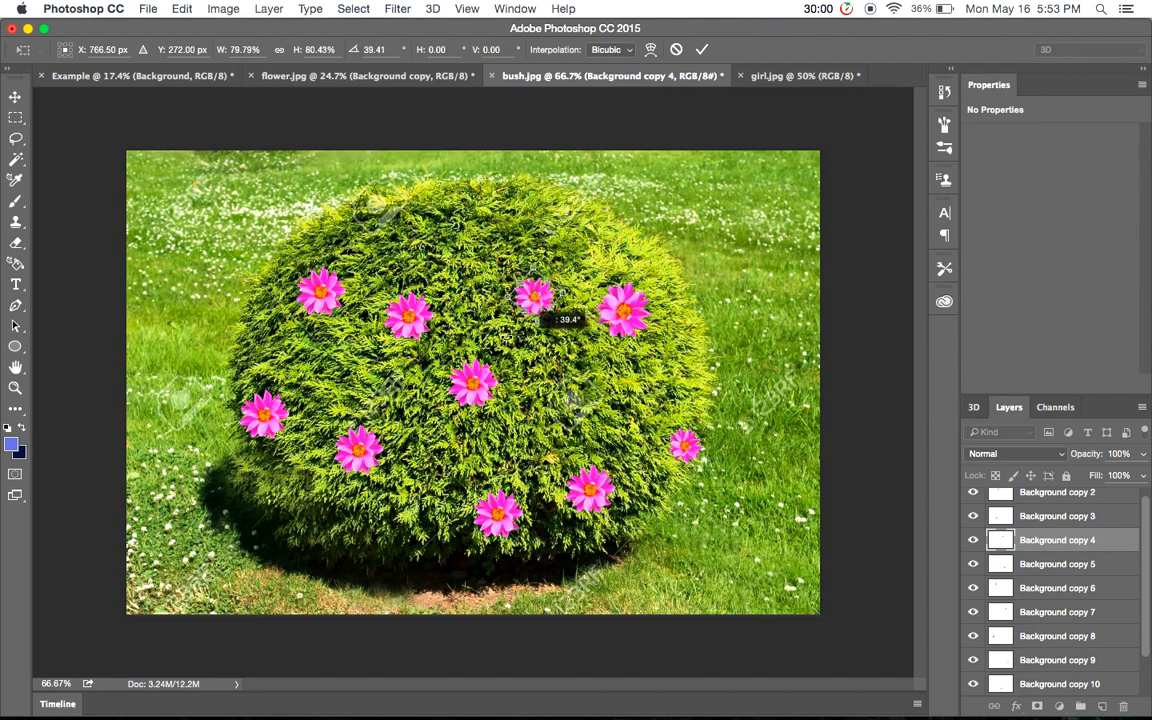
pyautogui.press('Return')
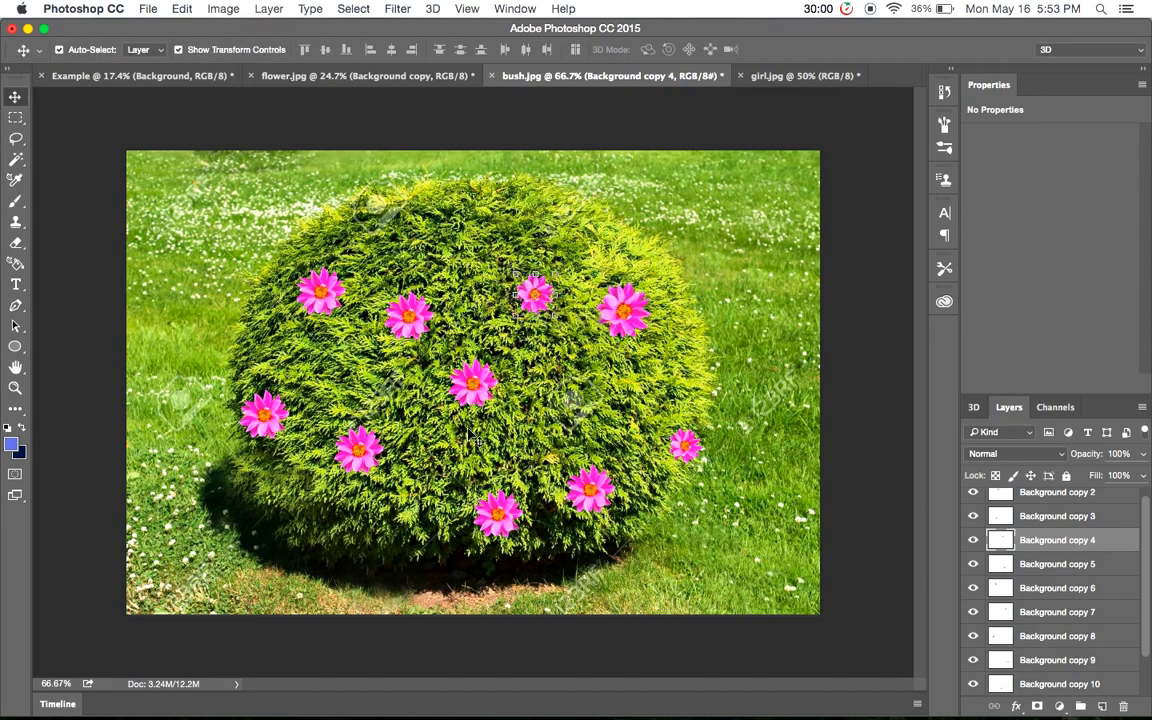
# Enlarge the central flower slightly, and scale the lowest flower to about 89% with a rotation of about 39°
pyautogui.click(430, 352)
pyautogui.hotkey('ctrl', 't')
pyautogui.moveTo(449, 357); pyautogui.dragTo(534, 412)
pyautogui.press('Return')
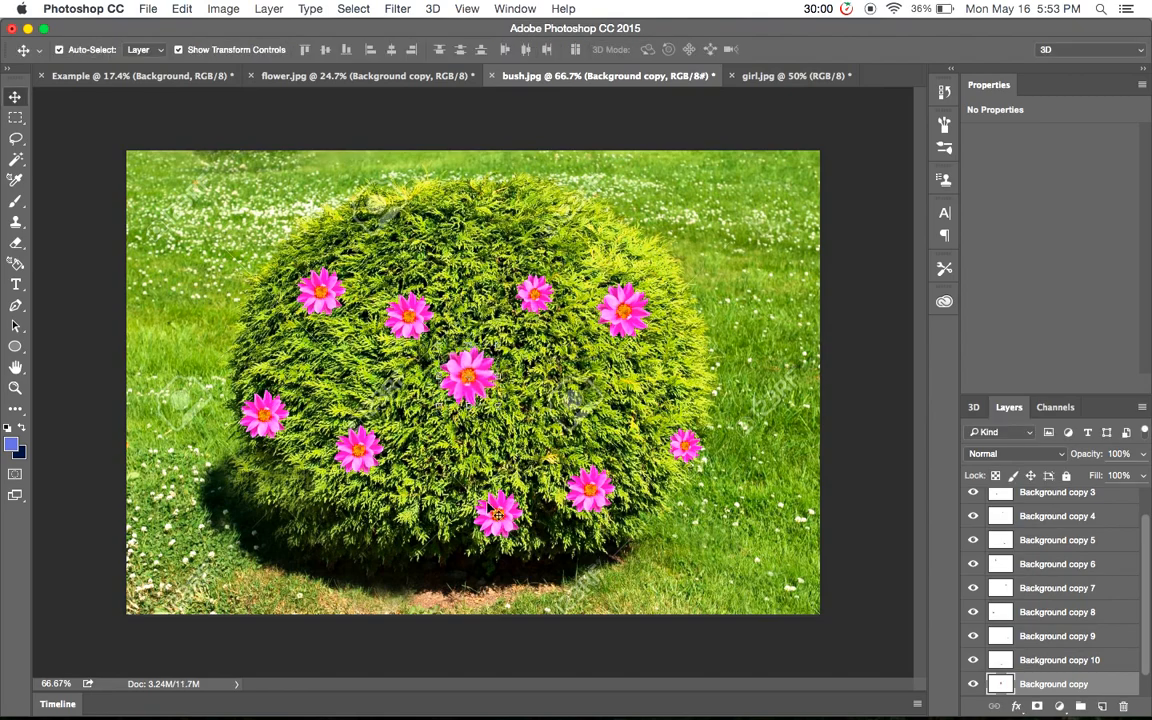
pyautogui.click(452, 470)
pyautogui.hotkey('ctrl', 't')
pyautogui.moveTo(472, 488); pyautogui.dragTo(493, 478)
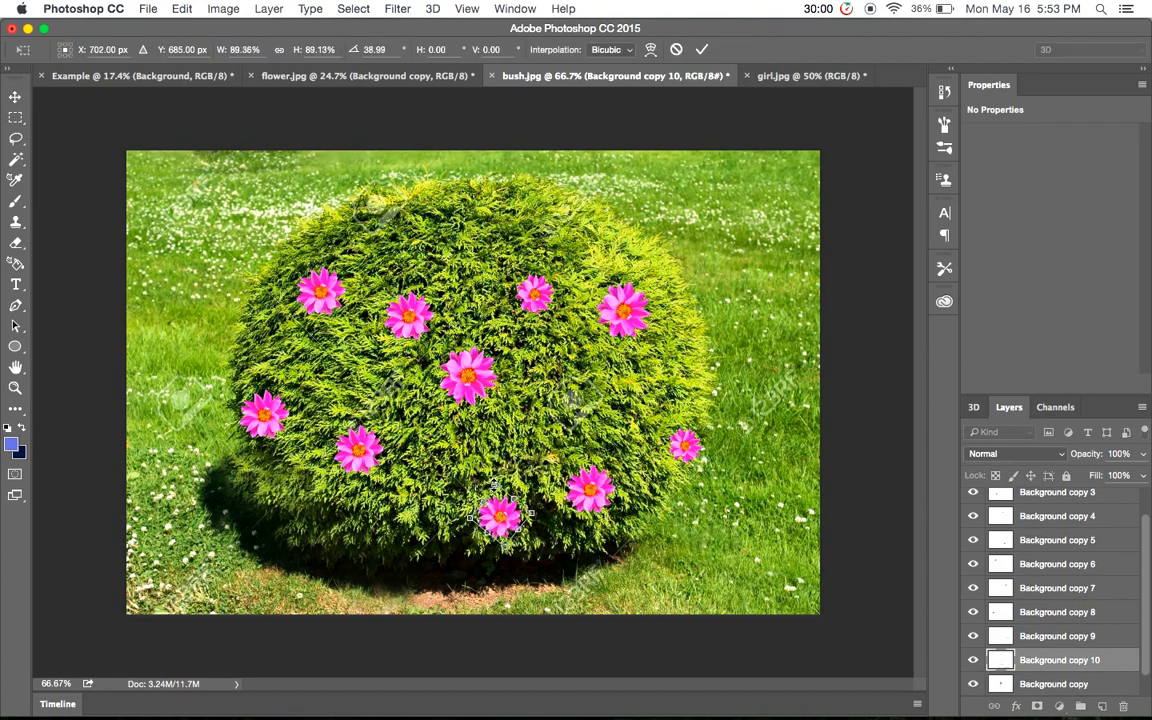
pyautogui.press('Return')
# Enlarge the lower-left flower slightly and rotate it
pyautogui.click(340, 436)
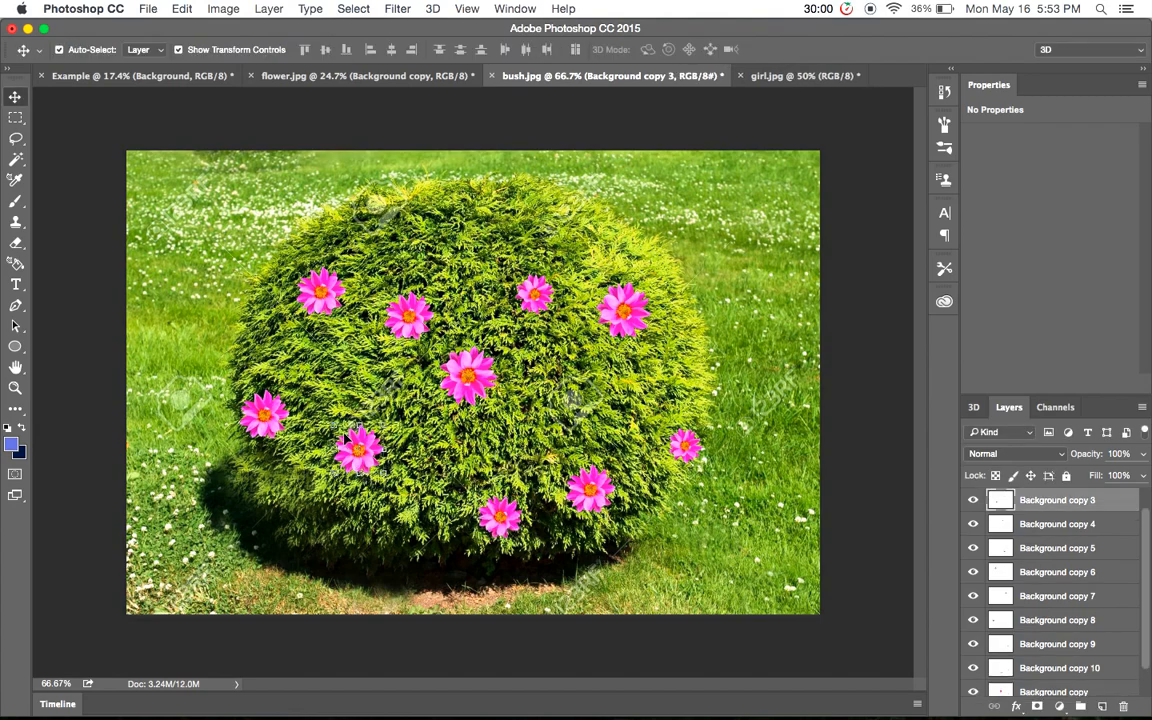
pyautogui.hotkey('ctrl', 't')
pyautogui.moveTo(335, 427); pyautogui.dragTo(326, 417)
pyautogui.moveTo(392, 440); pyautogui.dragTo(330, 398)
pyautogui.press('Return')
# Scale the upper-left flower to about 85% and the leftmost flower to about 65%, rotating the leftmost one about -42°
pyautogui.click(316, 300)
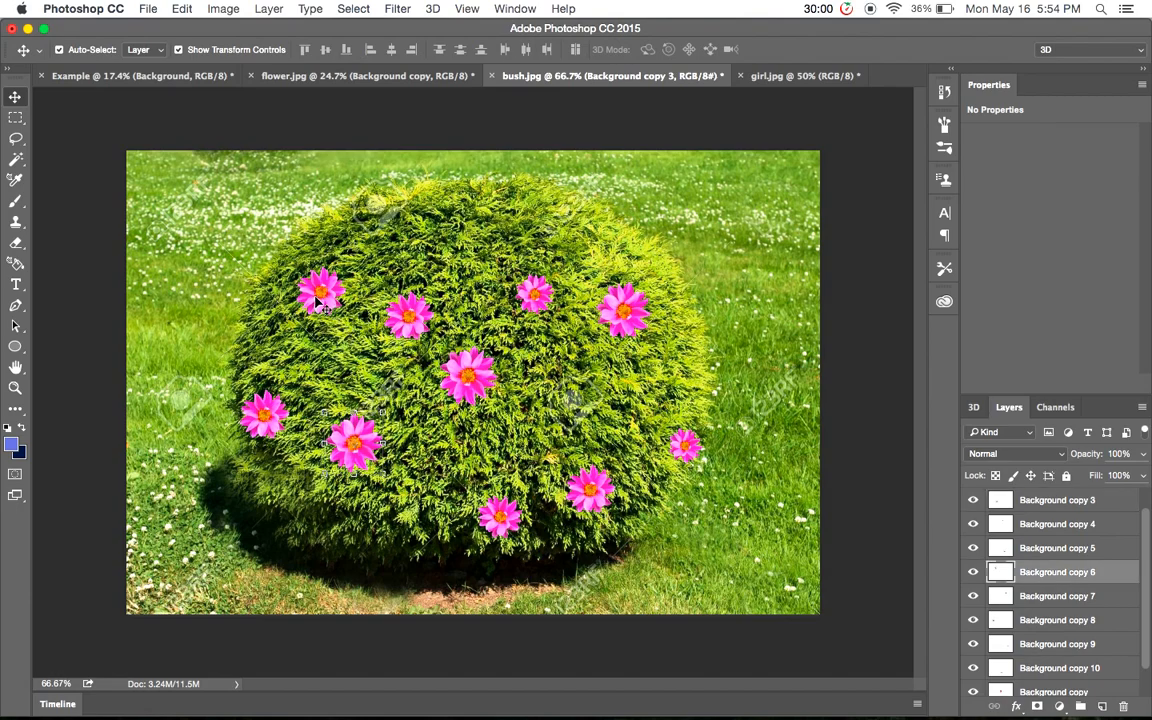
pyautogui.moveTo(295, 262); pyautogui.dragTo(303, 272)
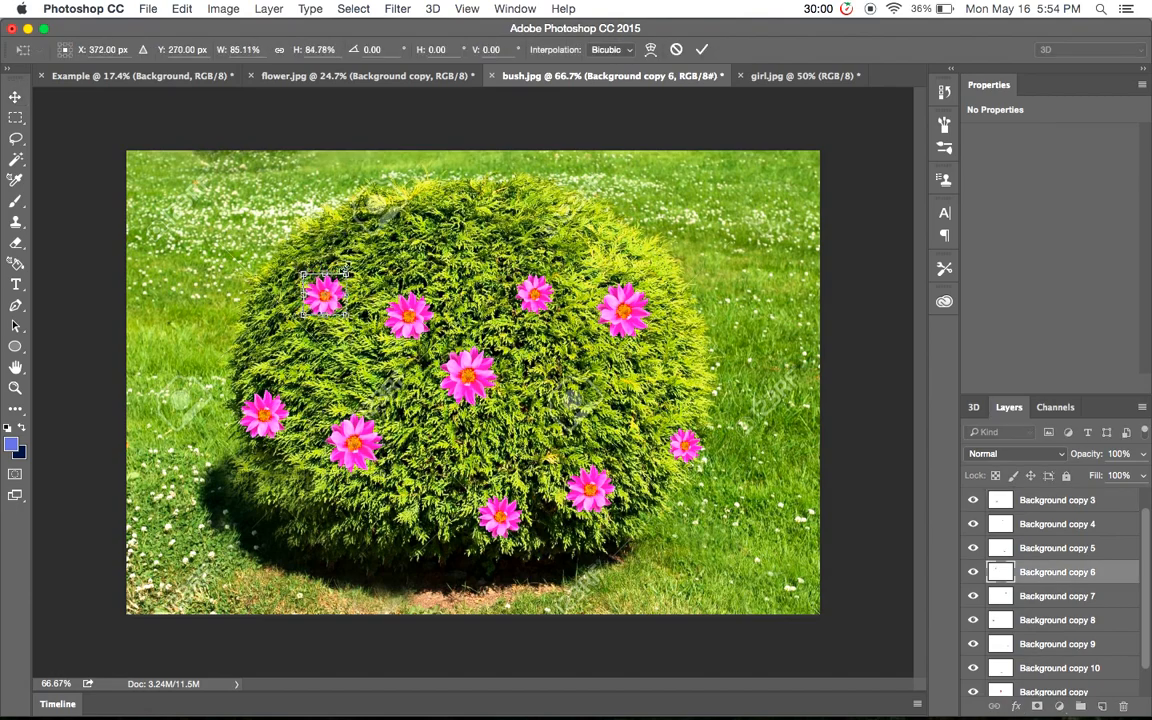
pyautogui.press('Return')
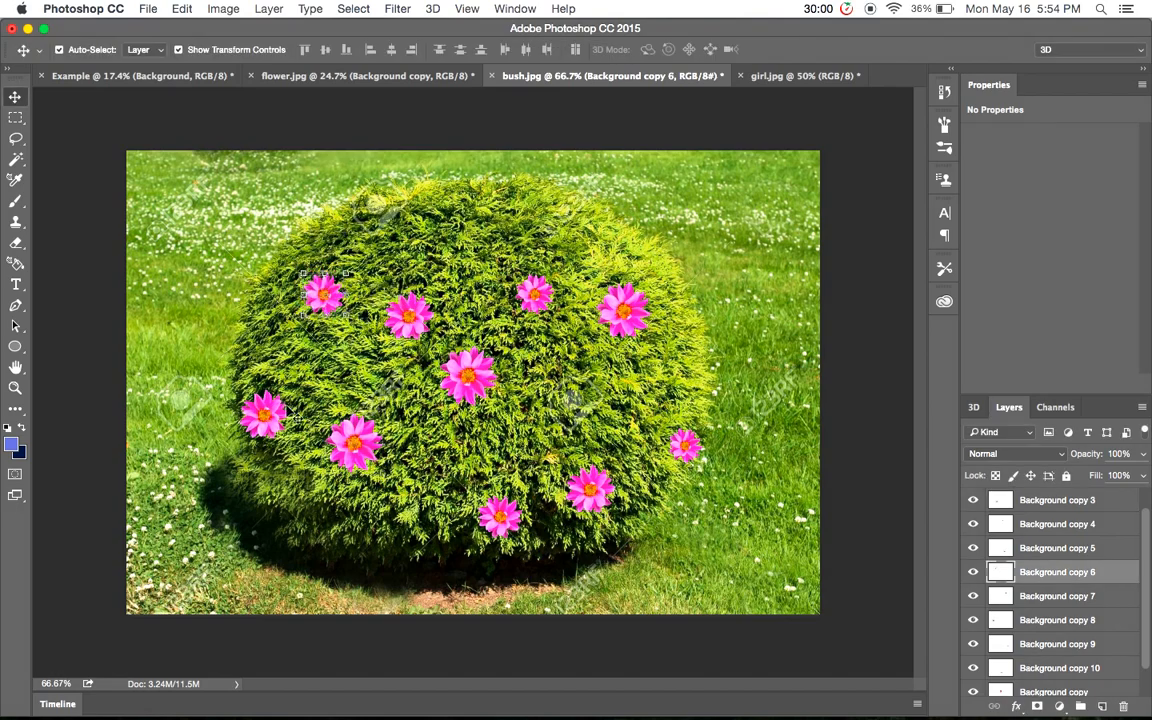
pyautogui.click(265, 415)
pyautogui.moveTo(241, 393); pyautogui.dragTo(255, 403)
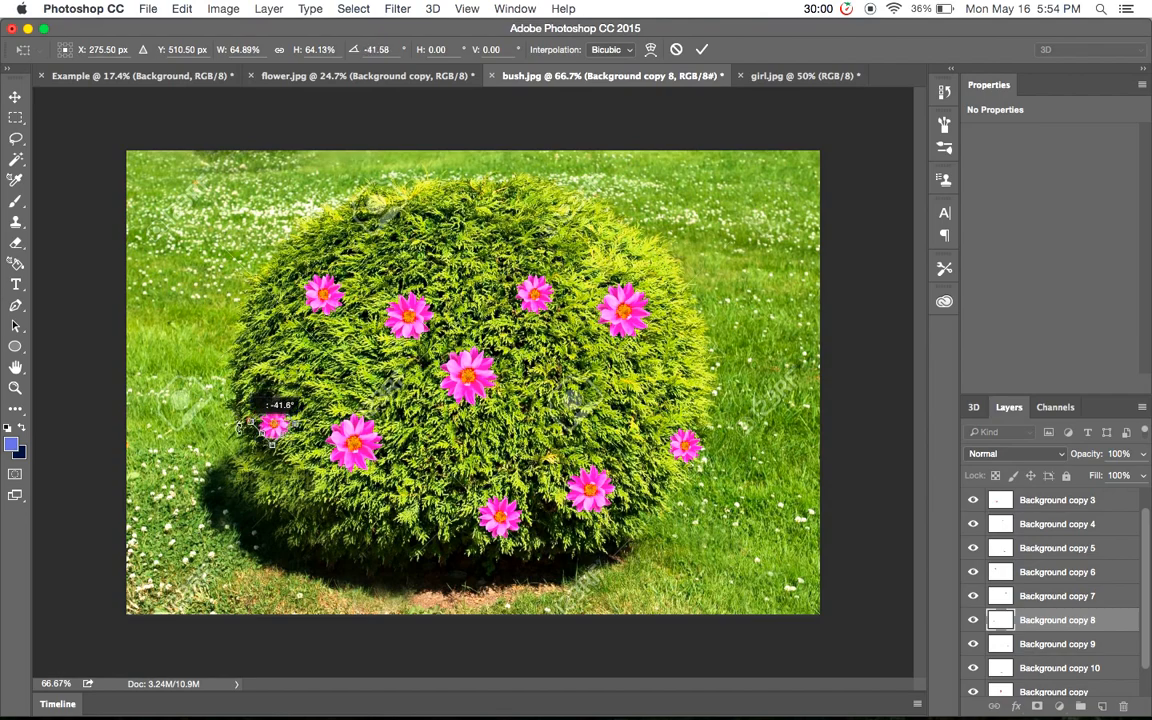
pyautogui.press('Return')
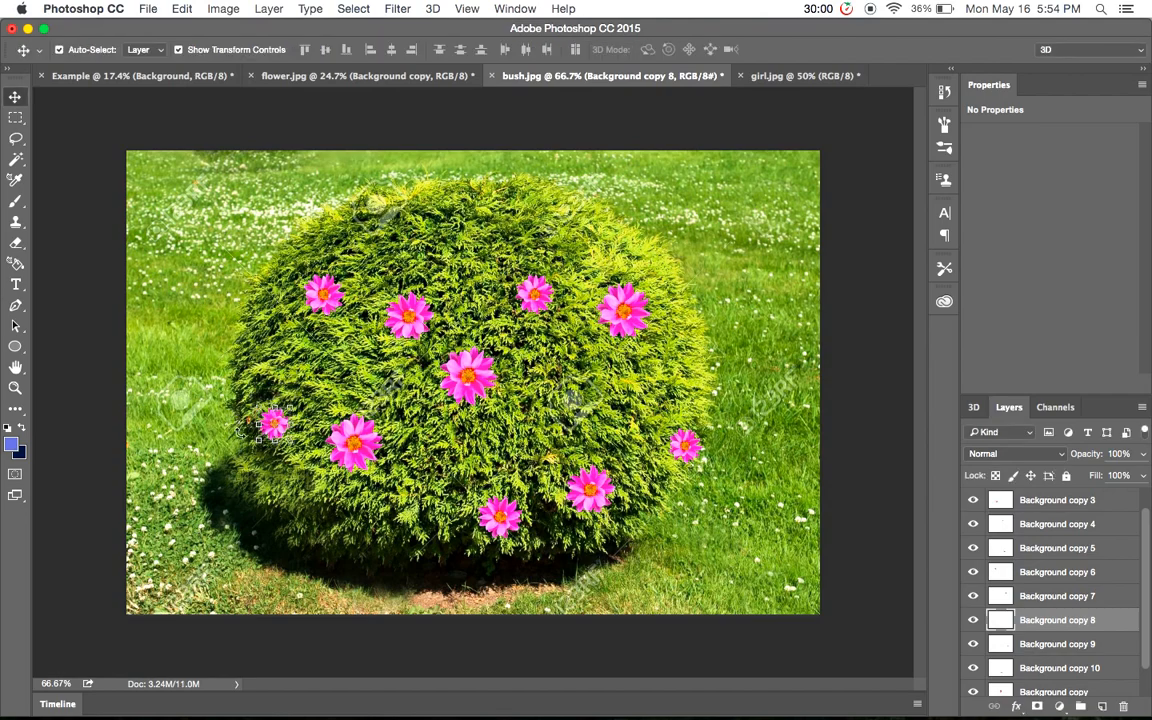
# Deselect all layers in the bush document
pyautogui.press('super+h')
pyautogui.click(830, 425)
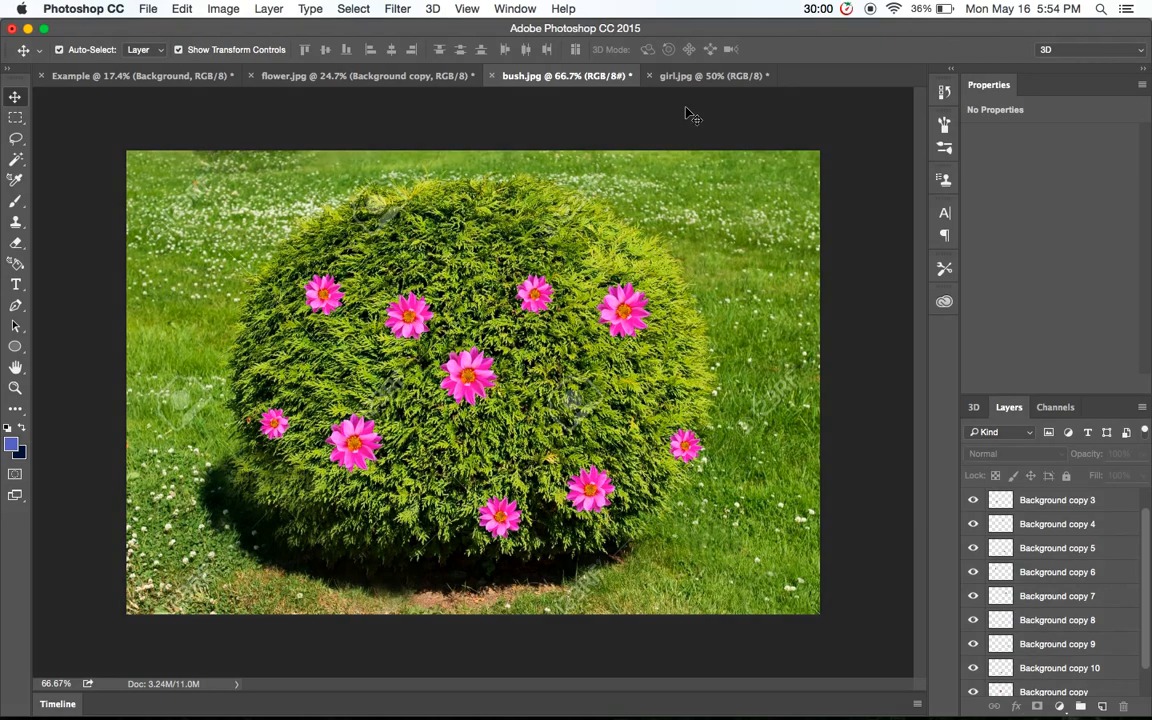
# Compare the girl.jpg, flower.jpg and bush.jpg documents by switching between them, ending on girl.jpg
pyautogui.click(700, 76)
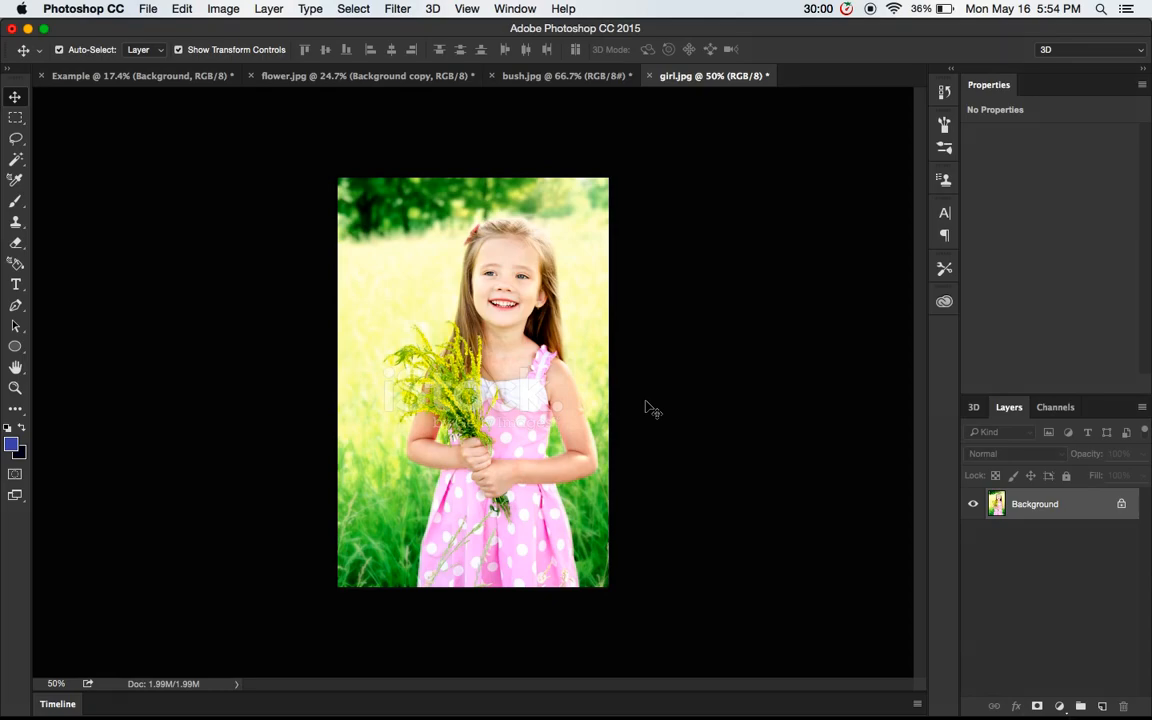
pyautogui.click(355, 76)
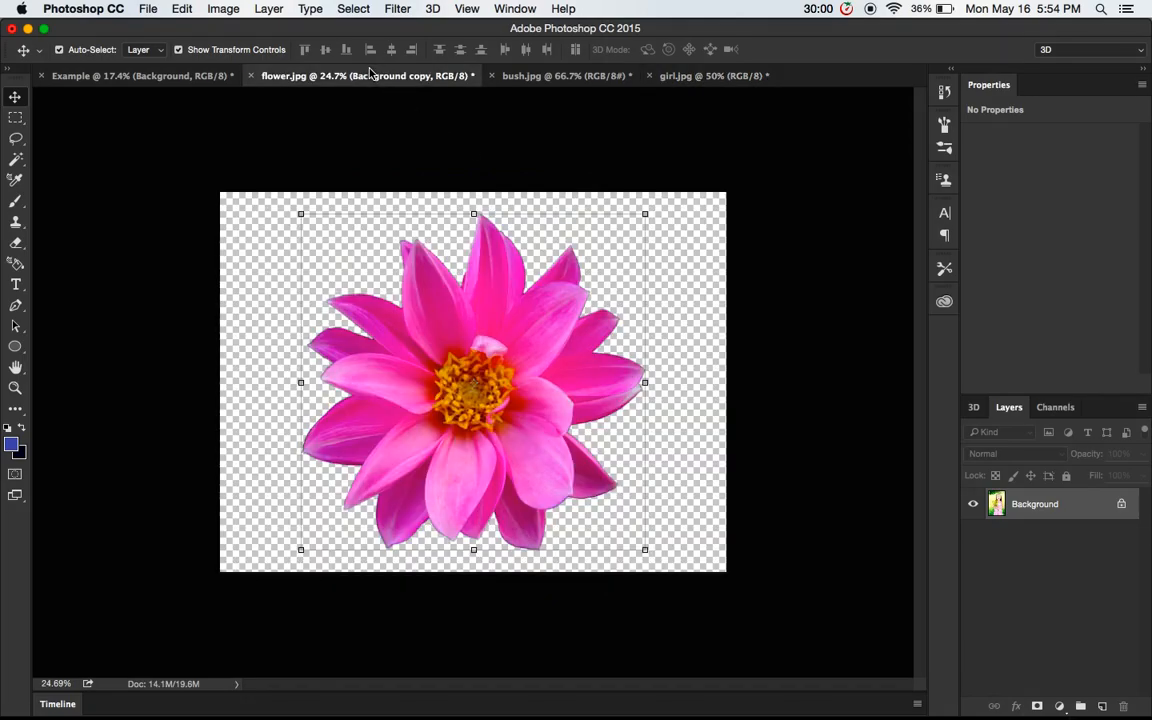
pyautogui.click(690, 77)
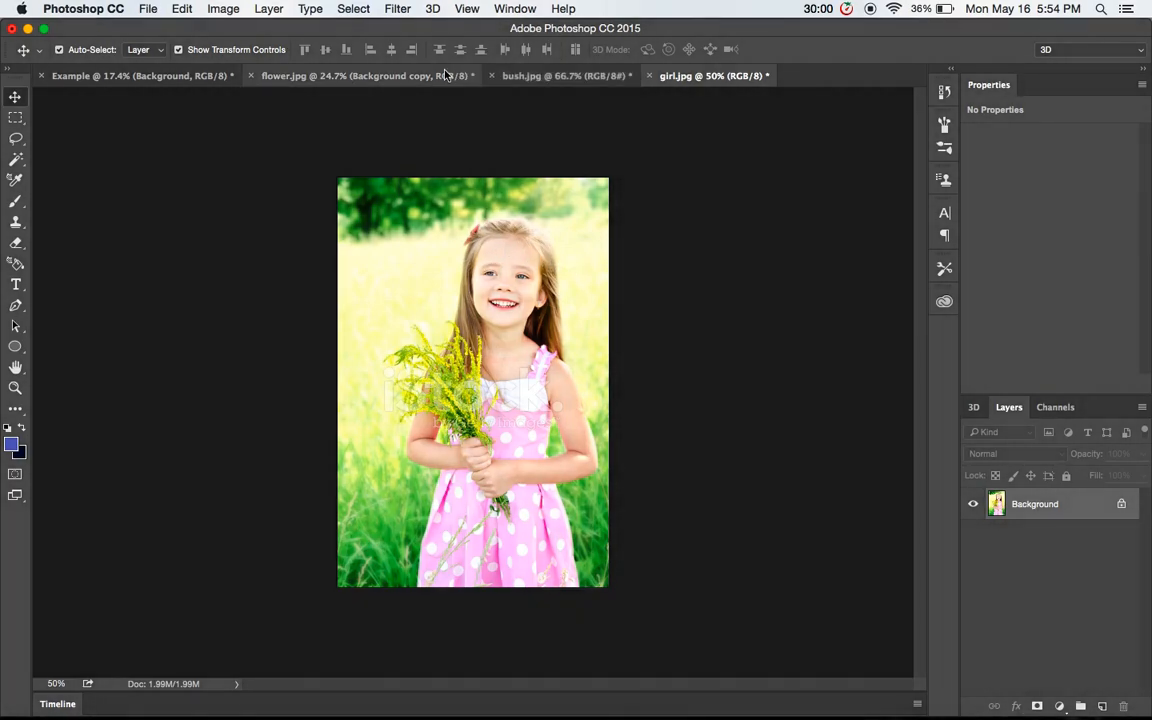
pyautogui.hotkey('ctrl', 'shift', 'Tab')
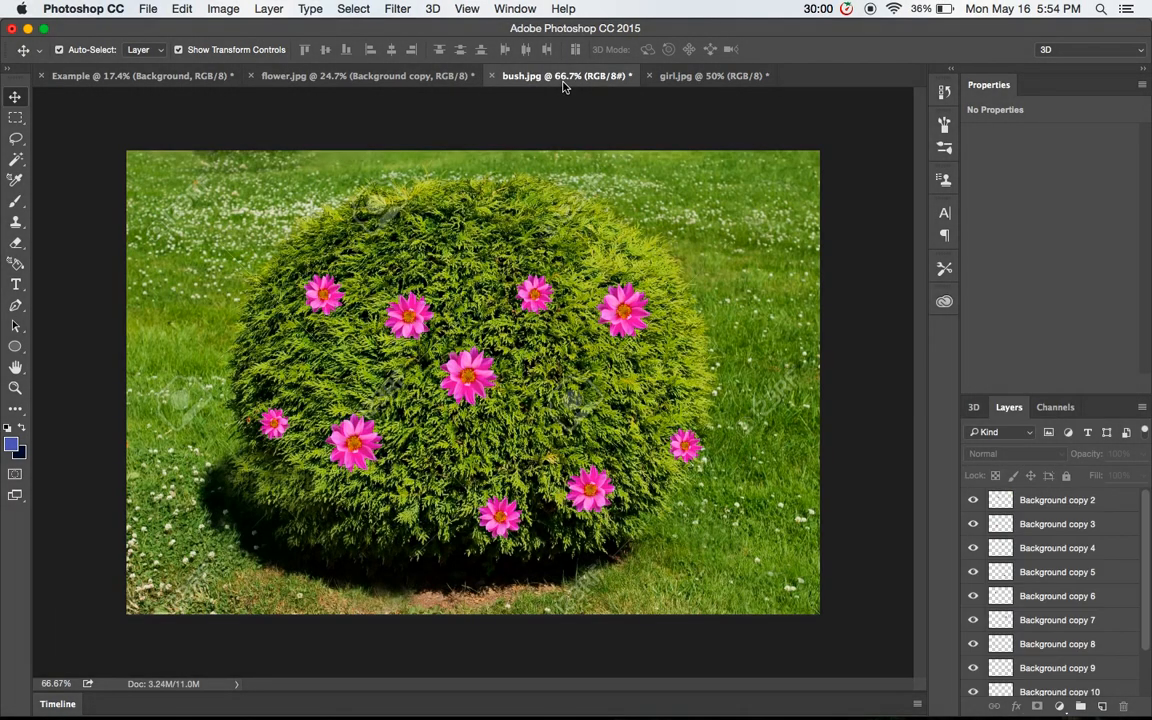
pyautogui.click(426, 77)
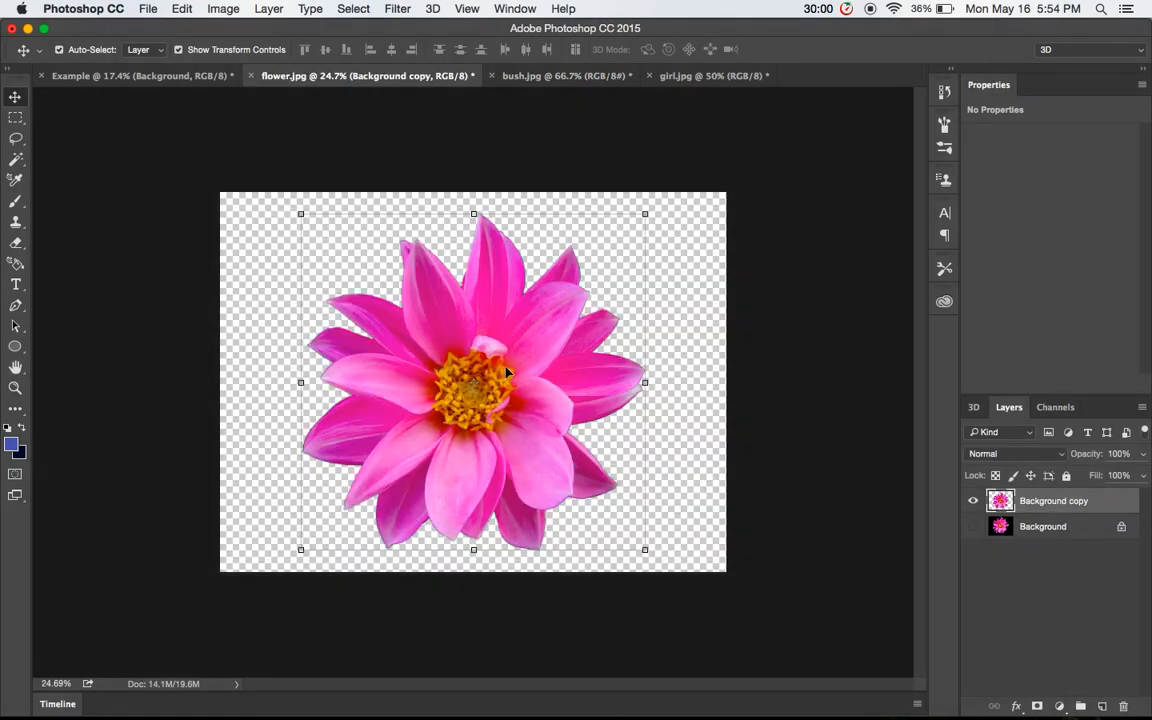
pyautogui.click(702, 80)
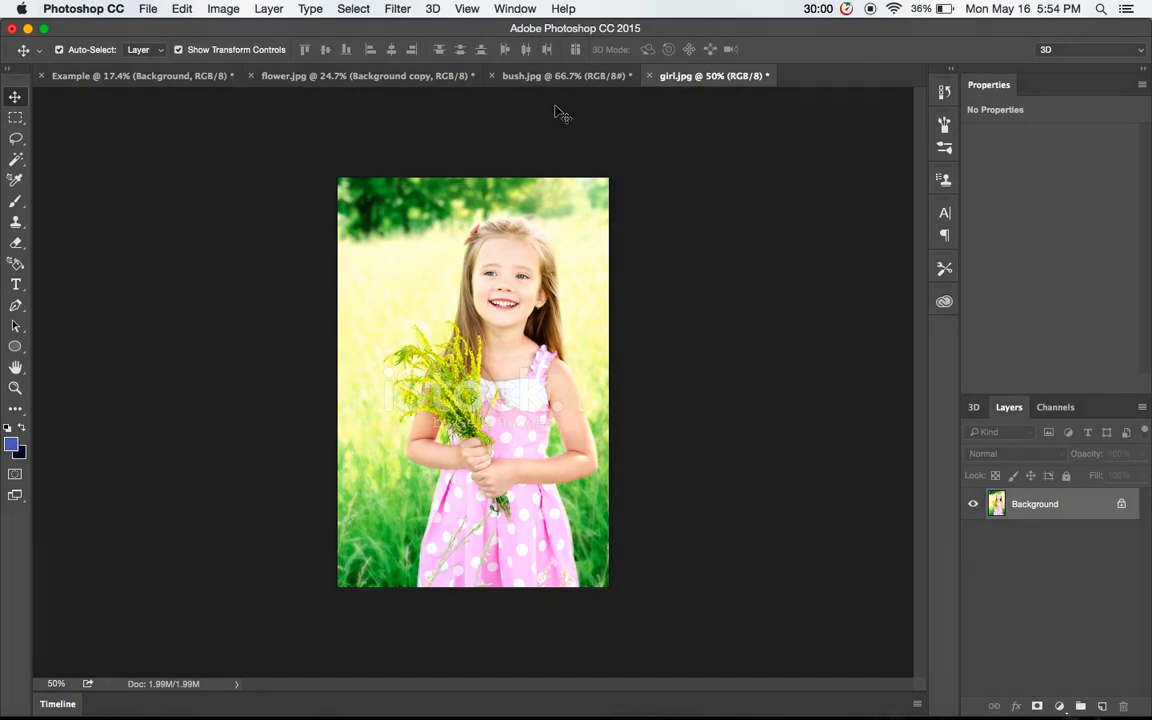
# Return to bush.jpg and select all the flower layers together on the canvas with the Move tool
pyautogui.click(556, 76)
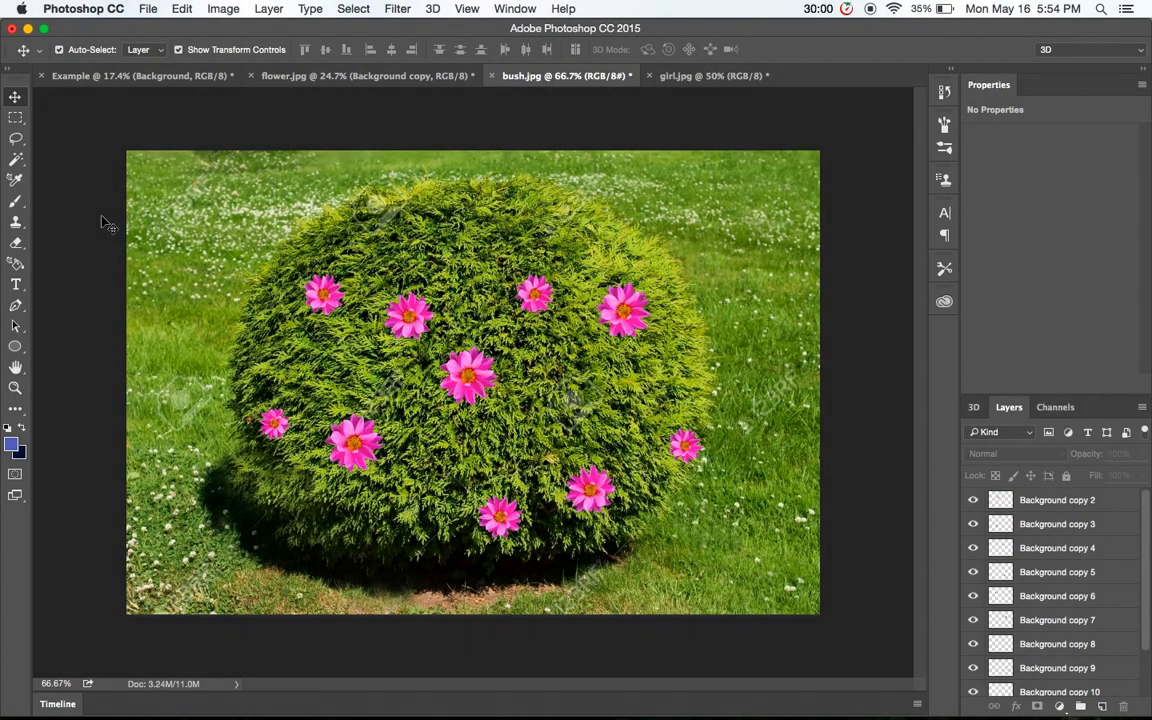
pyautogui.moveTo(70, 200); pyautogui.dragTo(767, 578)
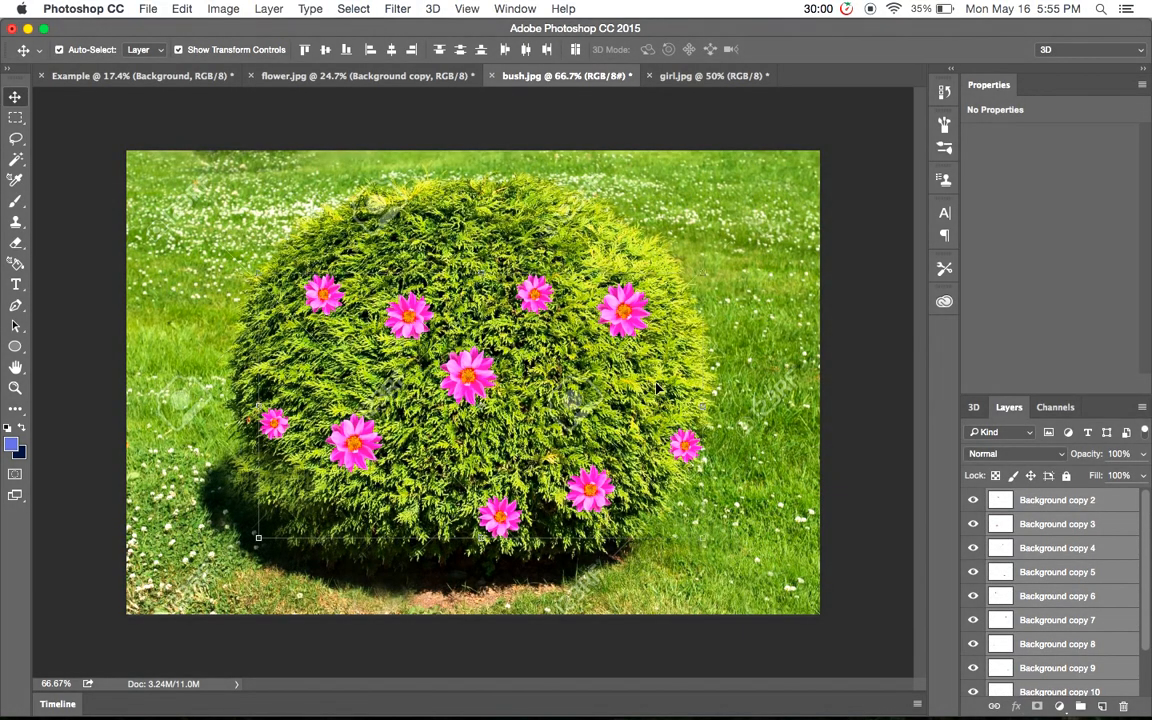
# Copy the selected flower layers from bush.jpg into girl.jpg and position the group around the girl's head and upper body
pyautogui.moveTo(627, 304); pyautogui.dragTo(530, 285)
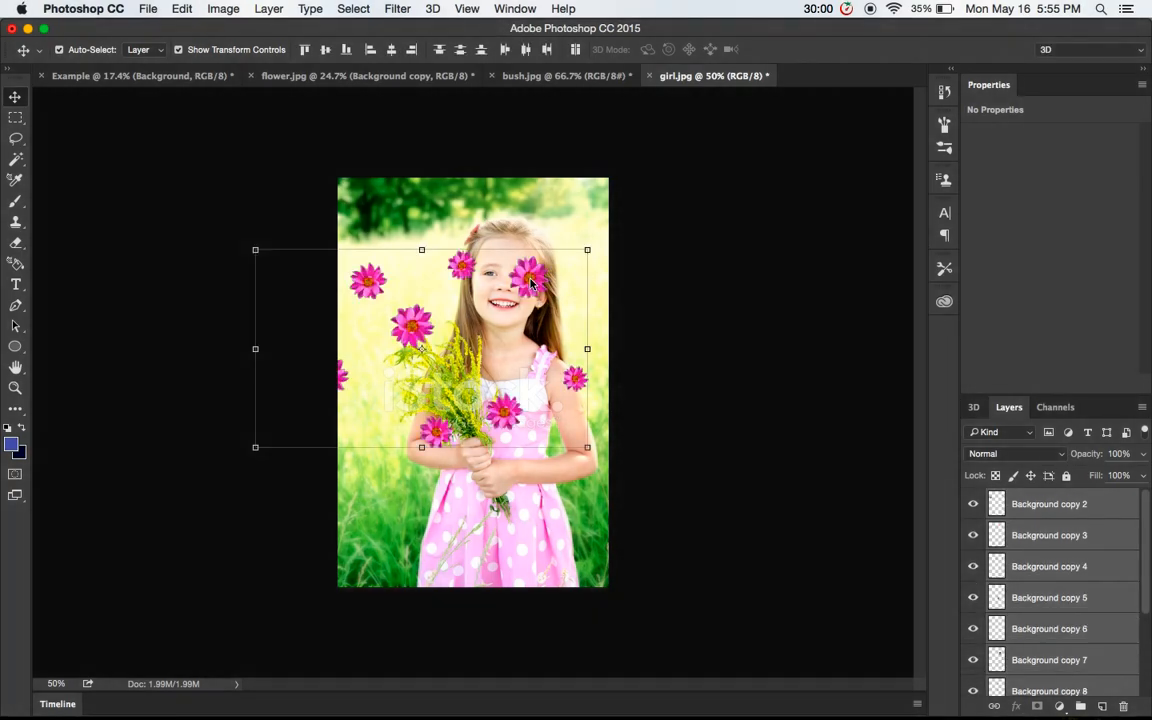
pyautogui.moveTo(477, 319); pyautogui.dragTo(458, 298)
pyautogui.moveTo(170, 162); pyautogui.dragTo(671, 507)
pyautogui.moveTo(479, 345); pyautogui.dragTo(517, 336)
pyautogui.moveTo(222, 182); pyautogui.dragTo(674, 470)
pyautogui.moveTo(409, 337); pyautogui.dragTo(465, 283)
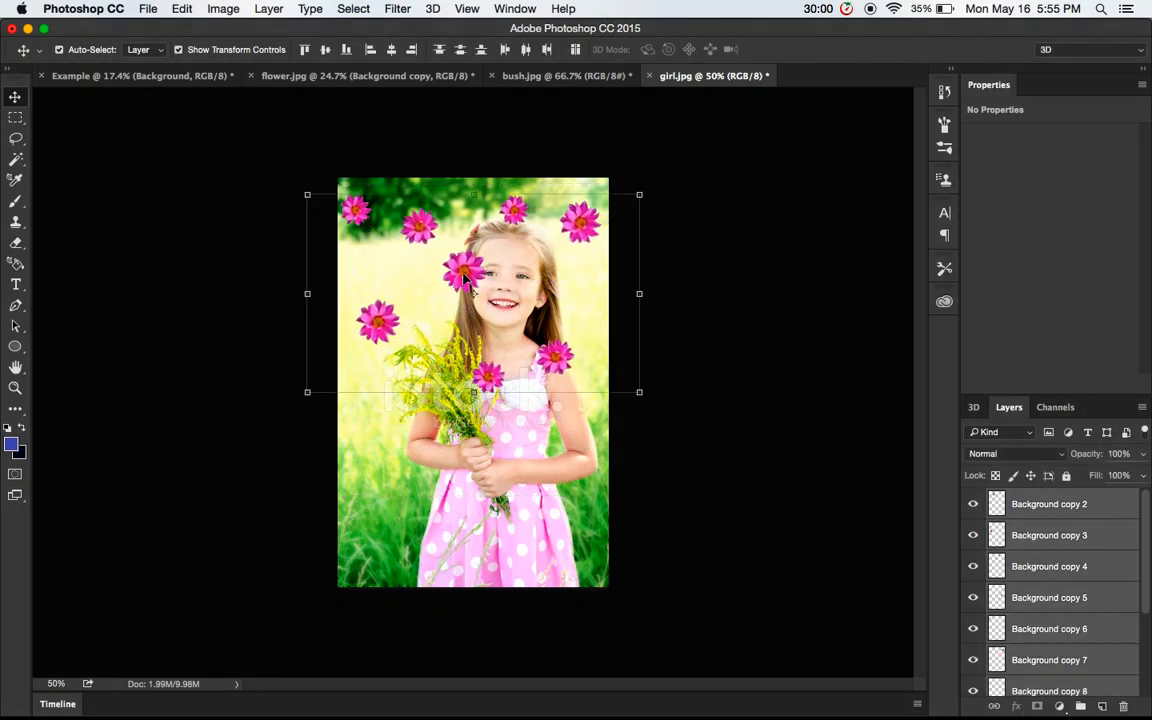
# Align the flowers by their vertical centers and scale the row to about 28% width and 25% height as a headband across the girl's forehead
pyautogui.click(326, 50)
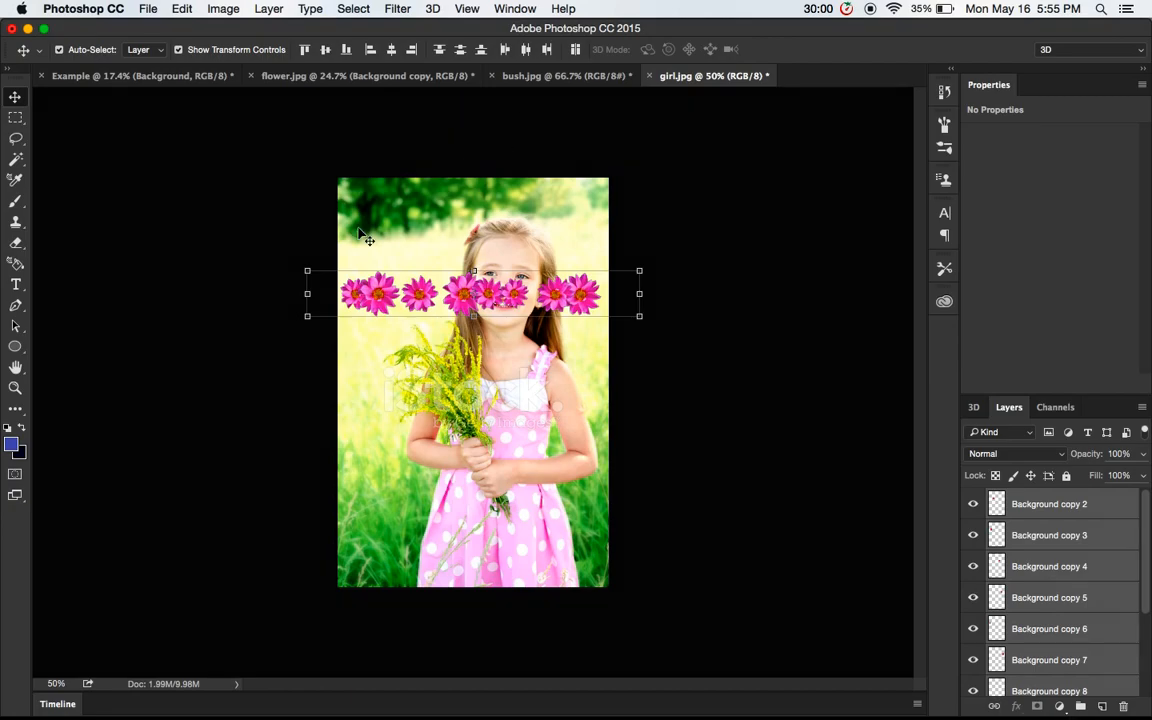
pyautogui.moveTo(305, 267); pyautogui.dragTo(517, 260)
pyautogui.moveTo(598, 266); pyautogui.dragTo(553, 257)
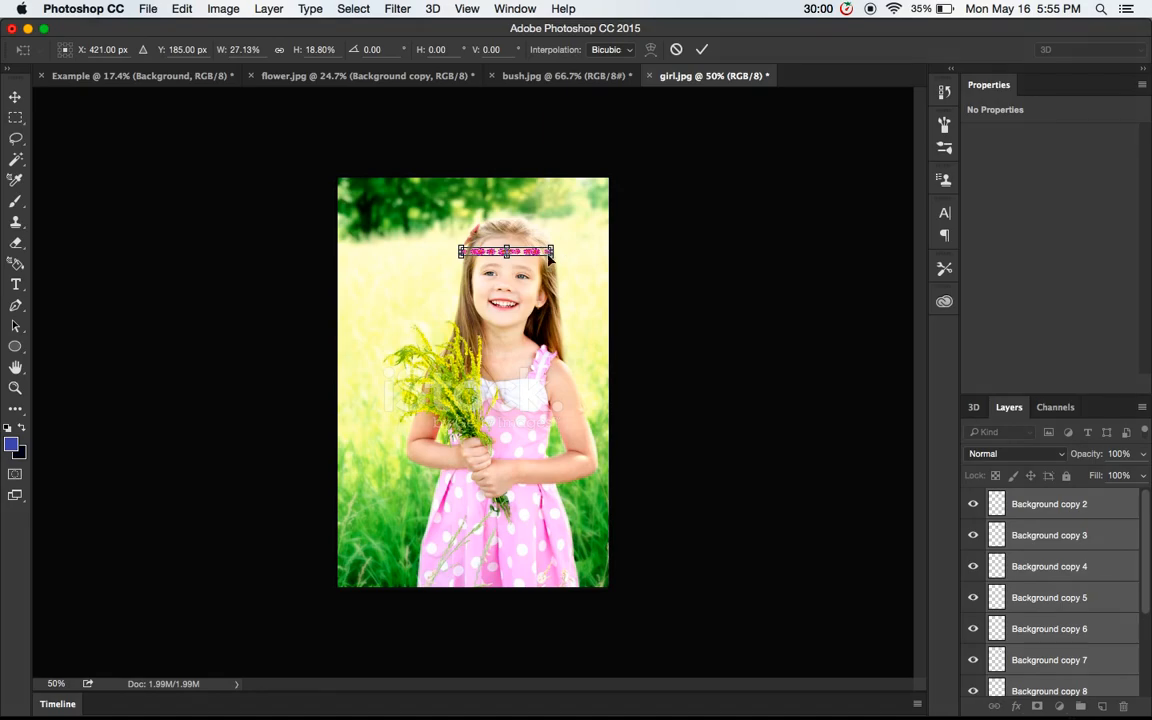
pyautogui.moveTo(550, 246); pyautogui.dragTo(556, 248)
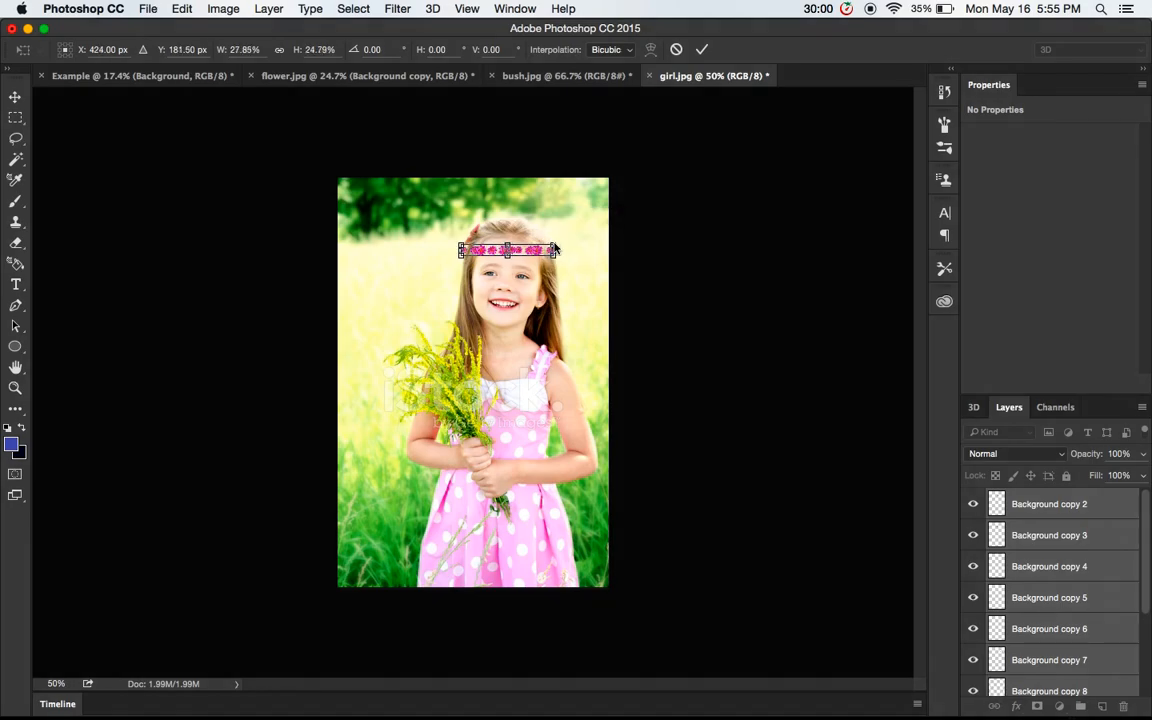
pyautogui.press('Return')
pyautogui.click(698, 325)
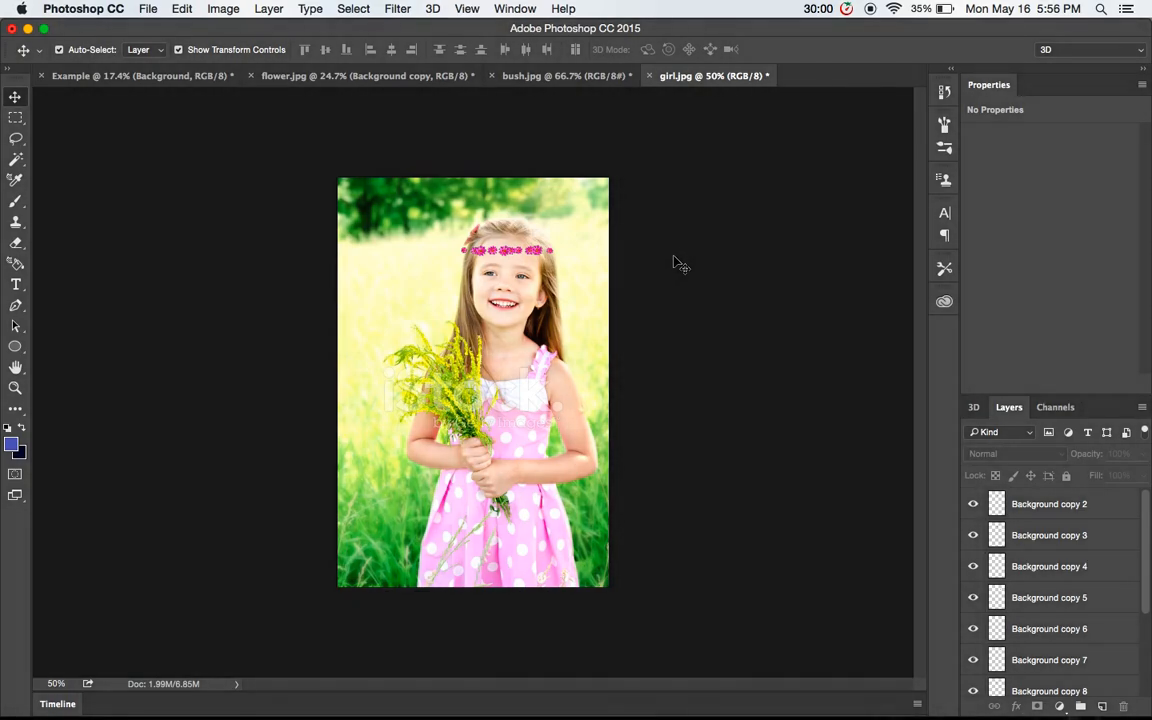
# Review the bush.jpg and Example documents against the finished girl.jpg composition, ending on girl.jpg
pyautogui.click(521, 76)
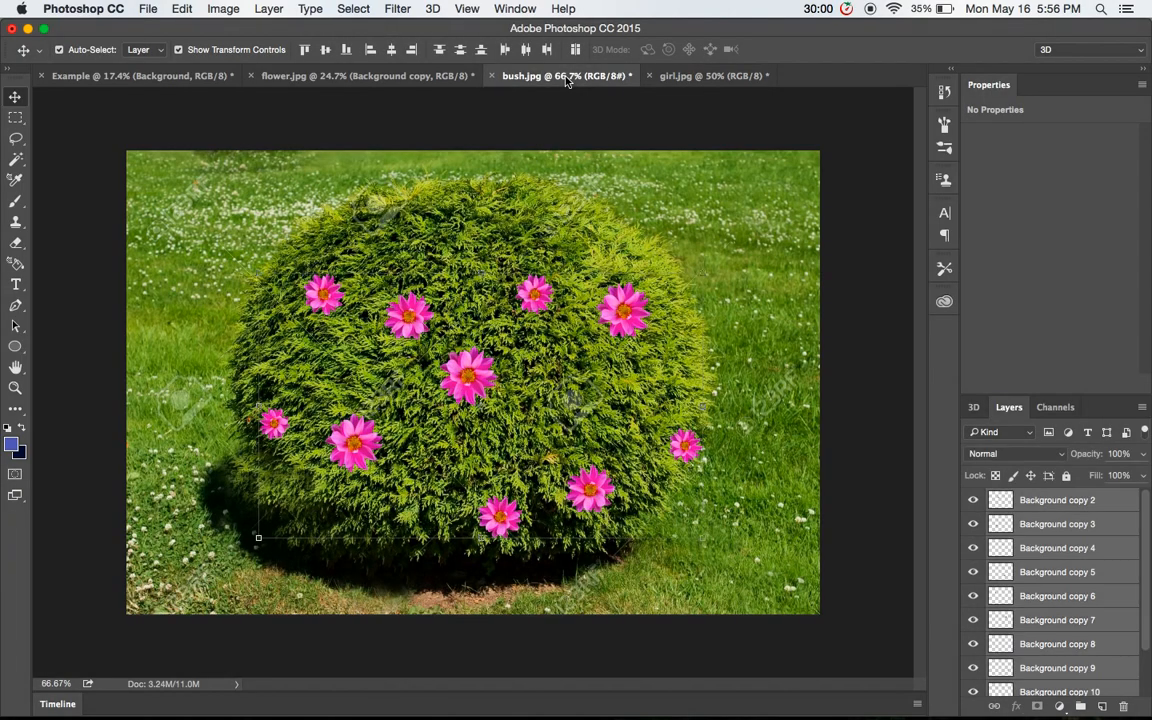
pyautogui.click(158, 75)
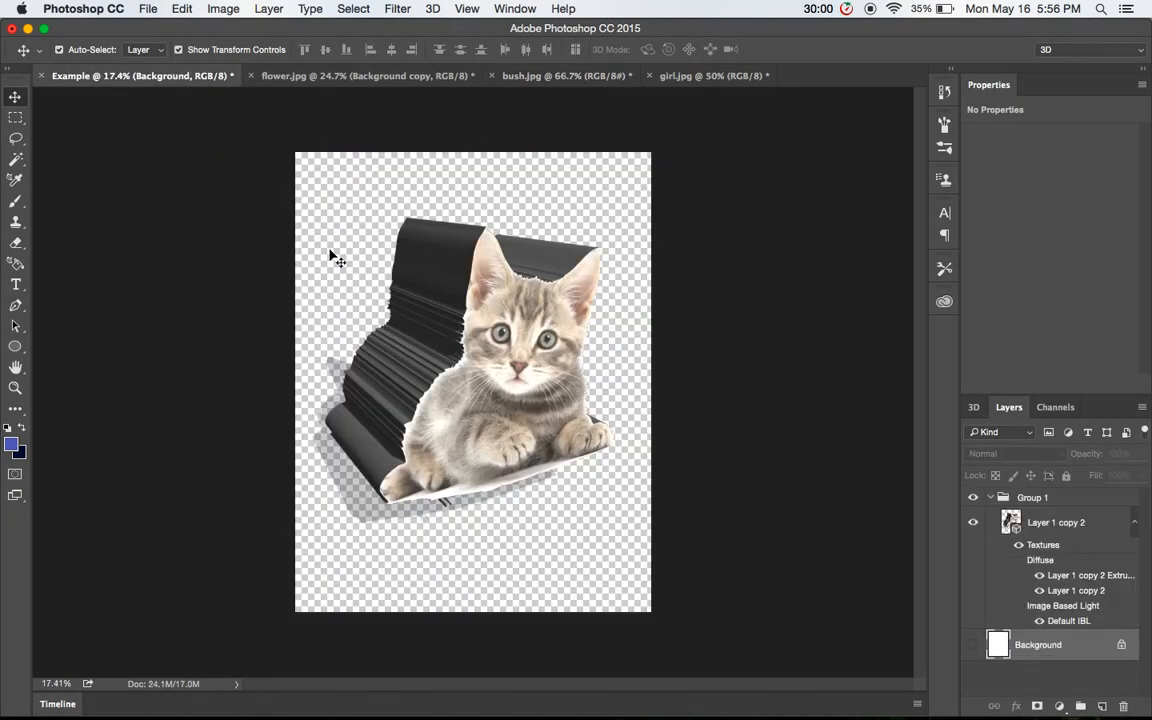
pyautogui.click(521, 73)
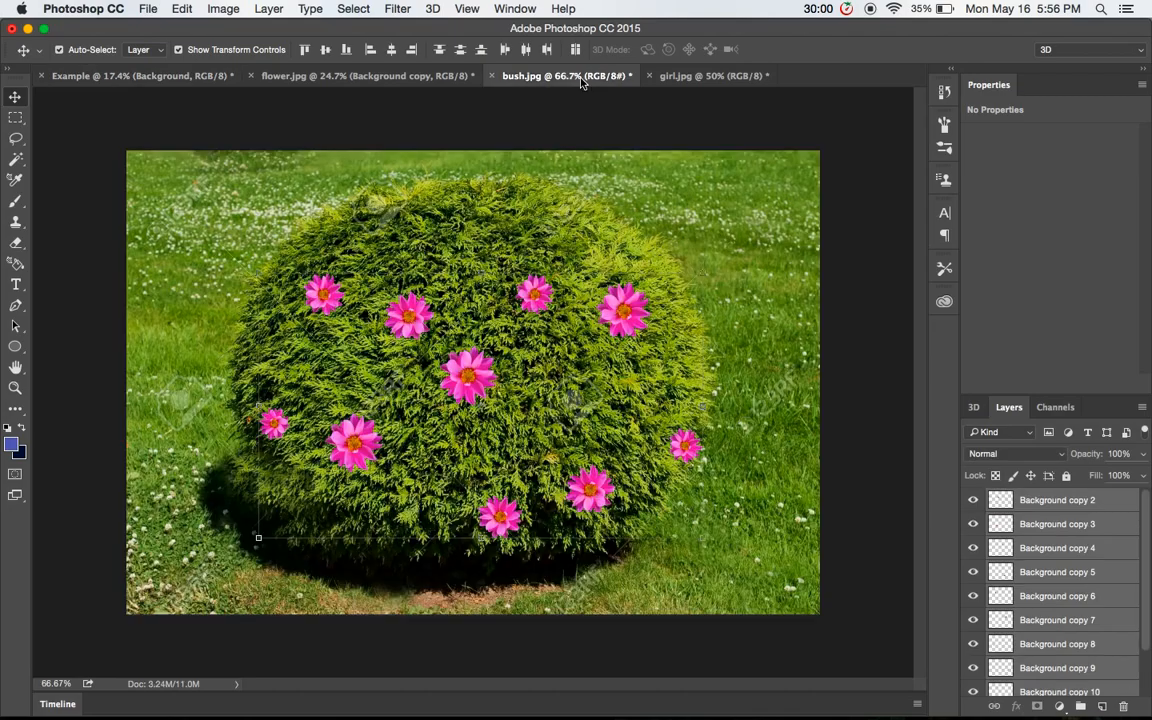
pyautogui.click(688, 78)
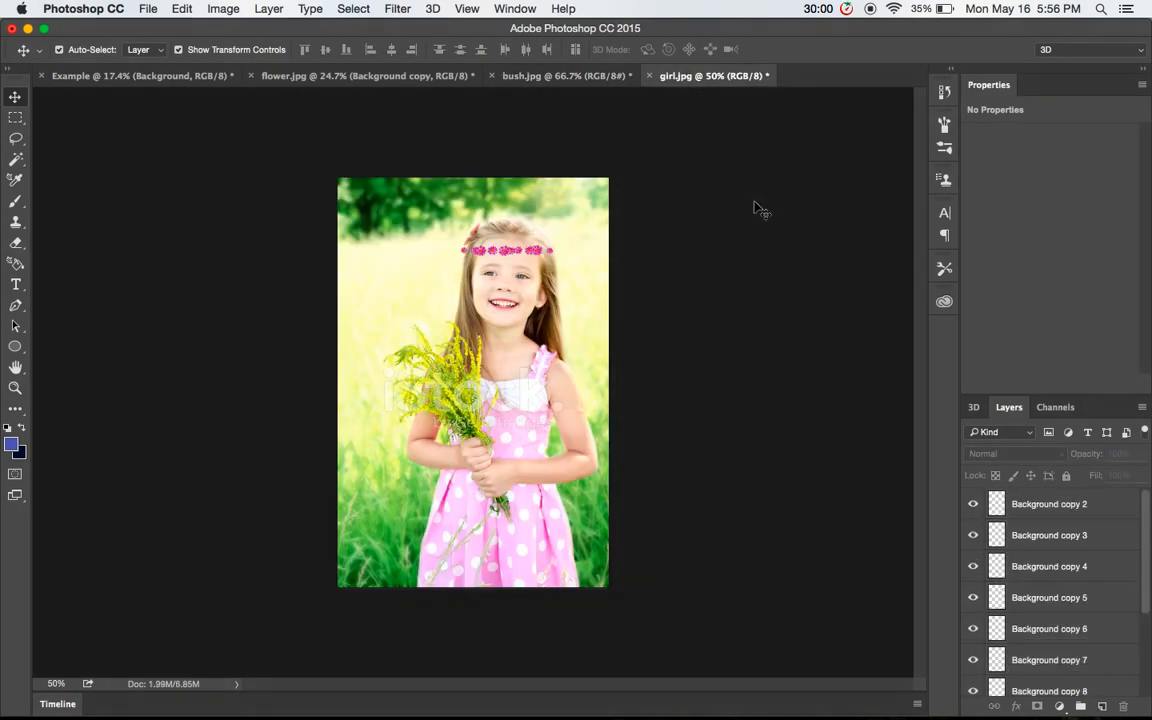